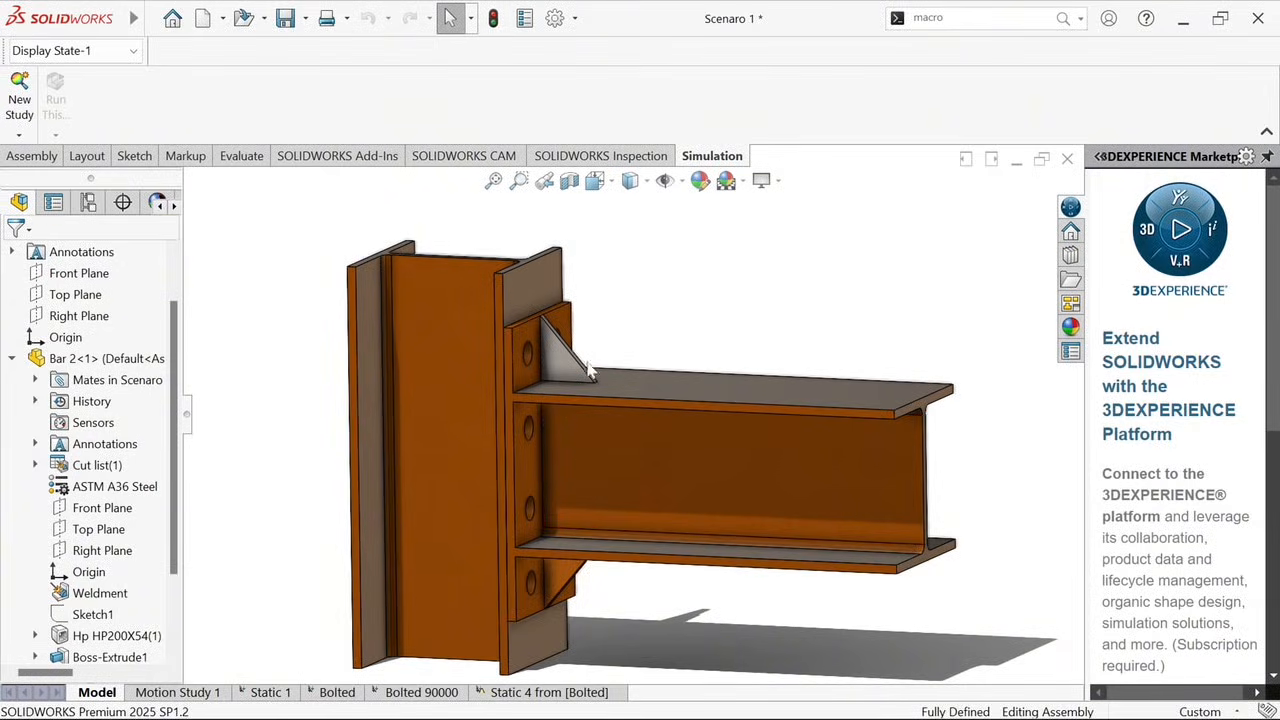
Measure the distance between the beam end plate's outer face and the adjoining column flange face
scroll(527, 366, down, 3)
middle_drag(533, 366, 543, 351)
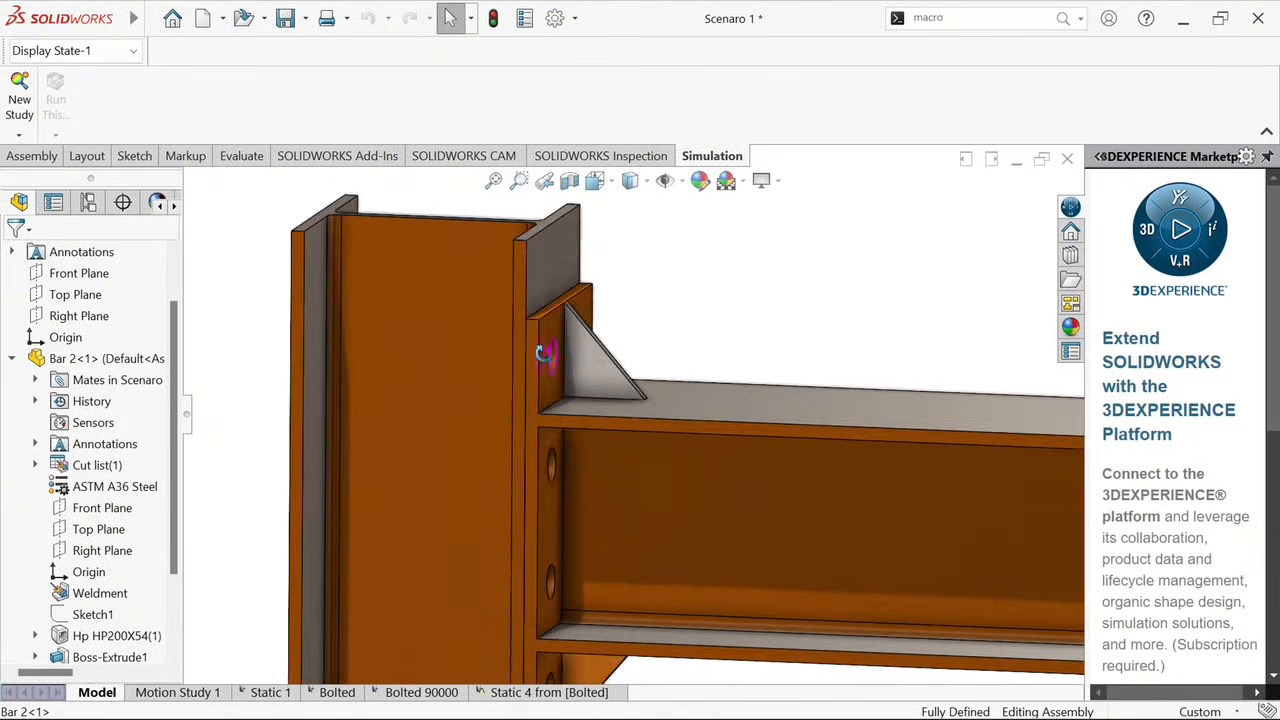
click(541, 349)
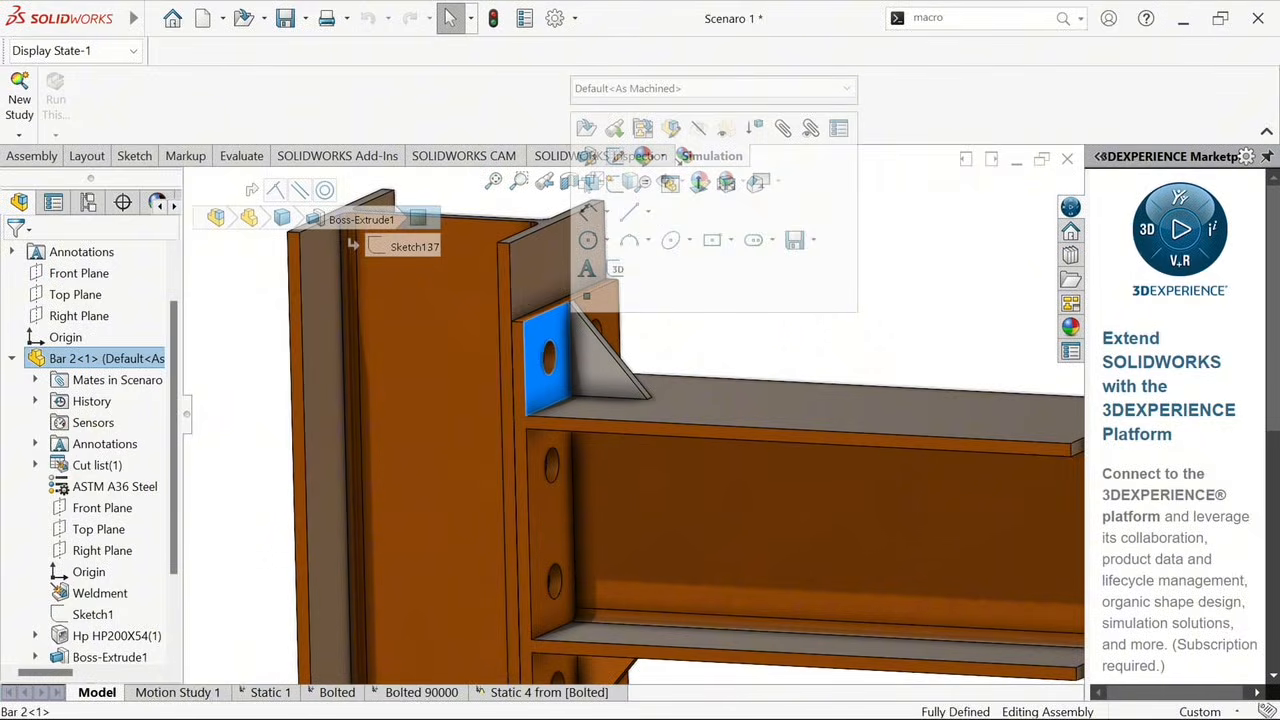
key(Escape)
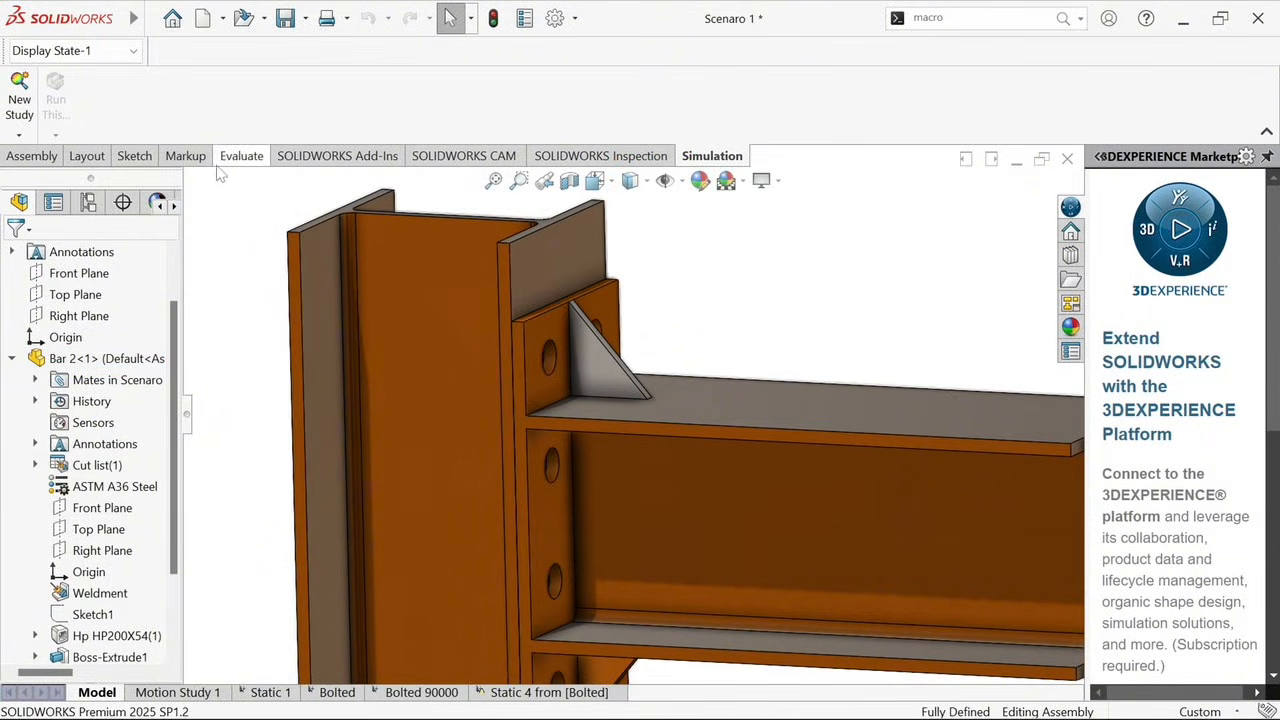
click(242, 156)
click(342, 82)
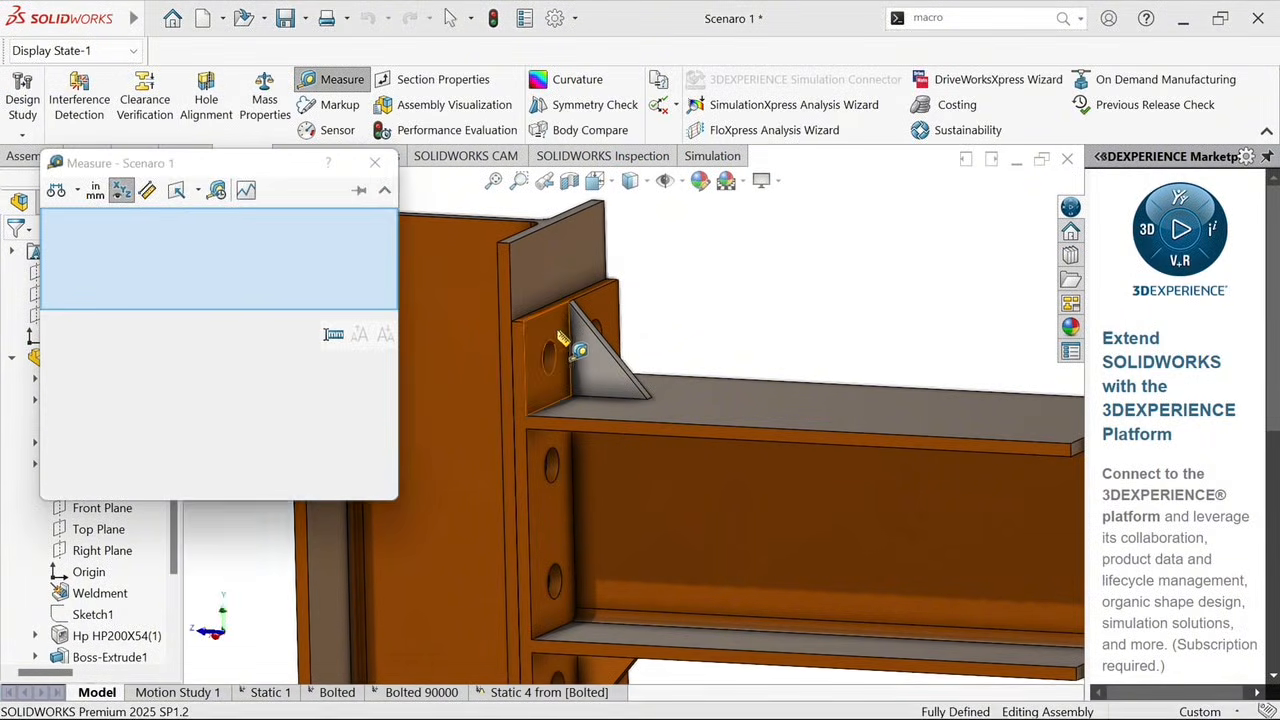
click(552, 345)
click(540, 285)
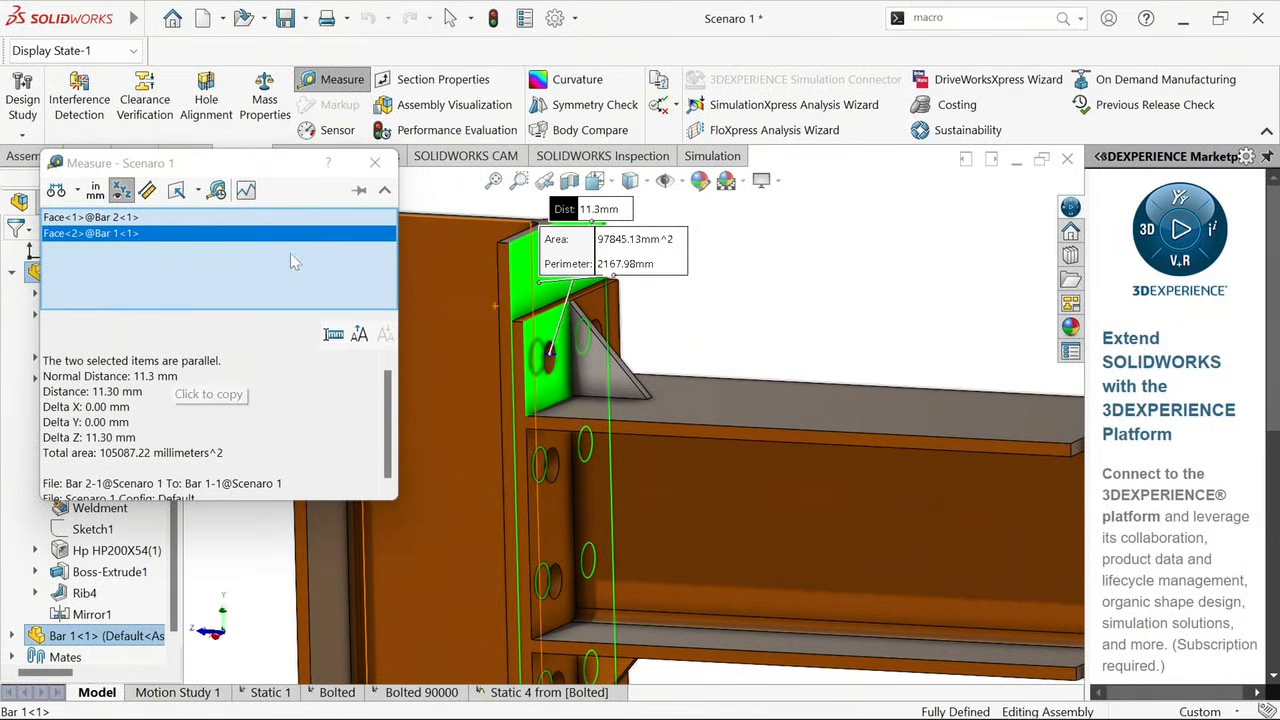
click(374, 163)
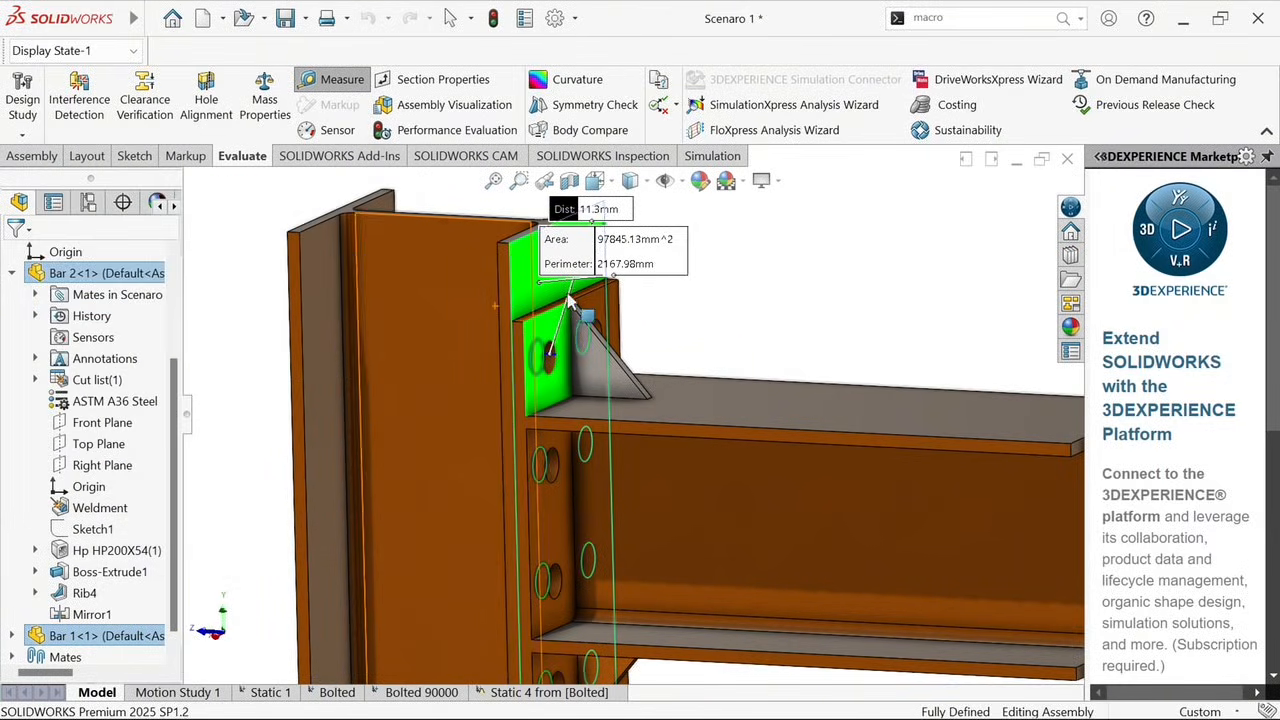
click(640, 342)
Examine the column, end plate, stiffener ribs and bolt holes of the beam connection from several angles
scroll(640, 342, up, 5)
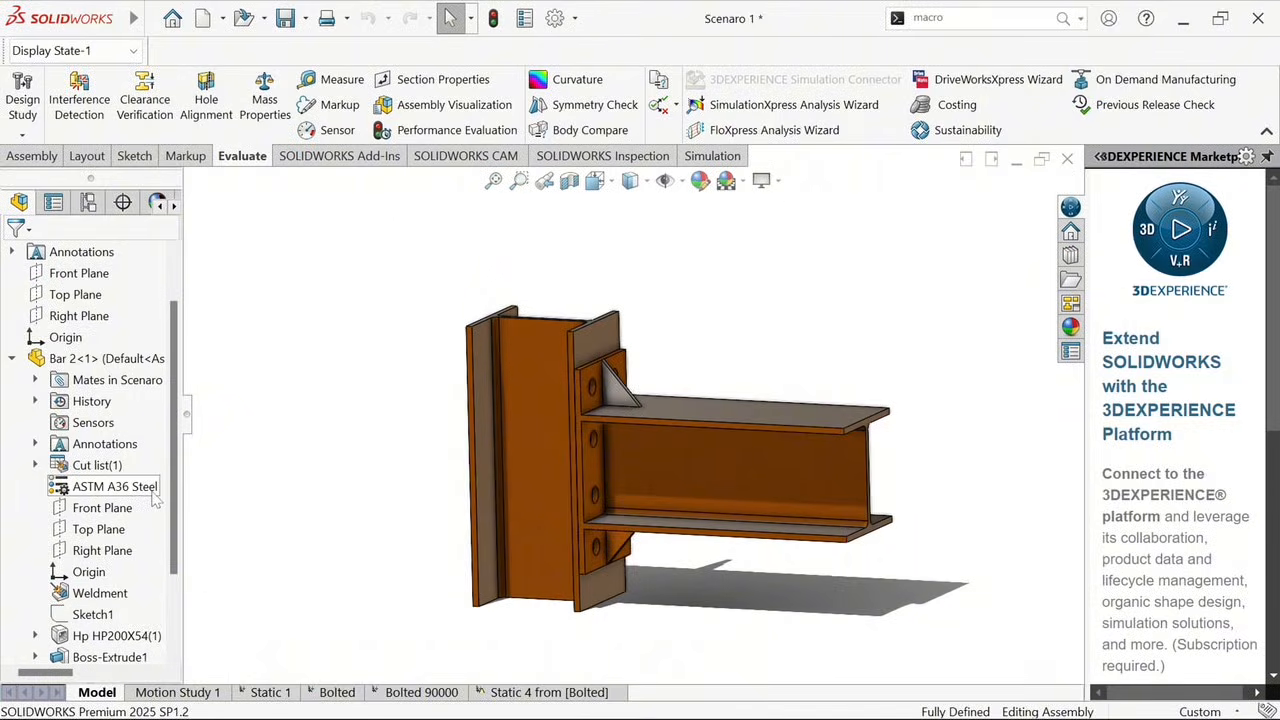
middle_drag(276, 490, 640, 524)
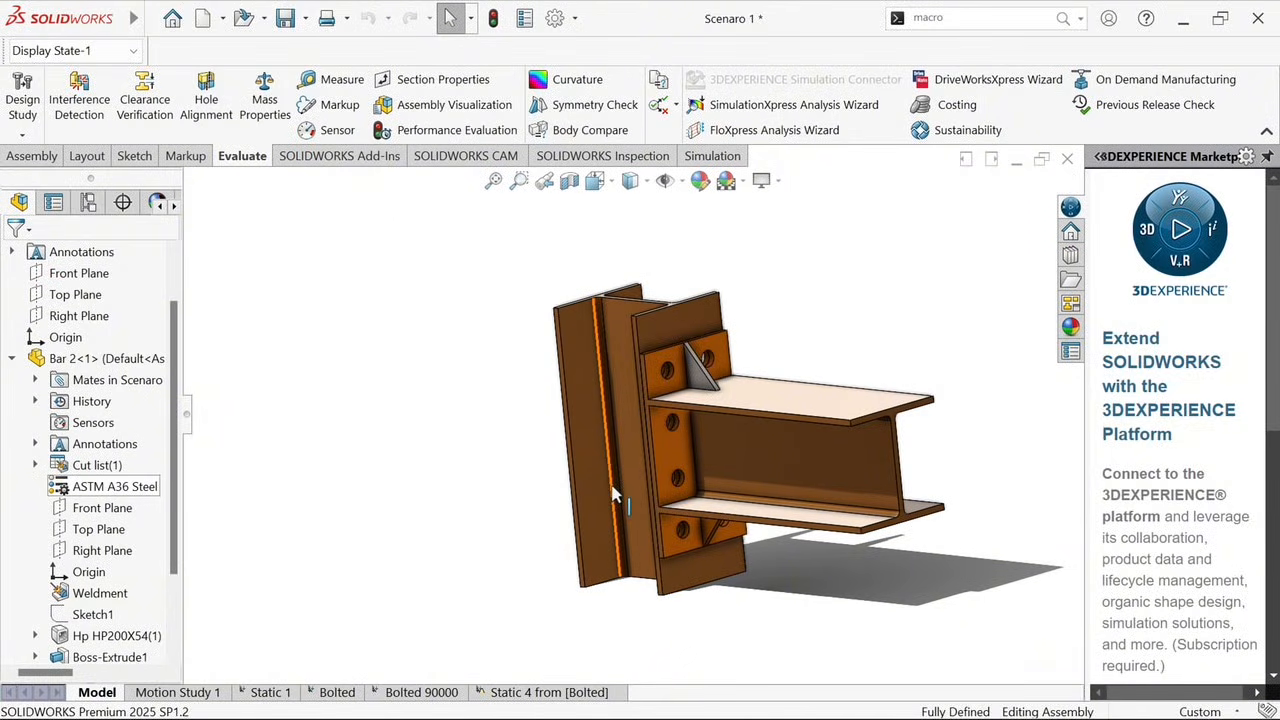
scroll(802, 450, down, 4)
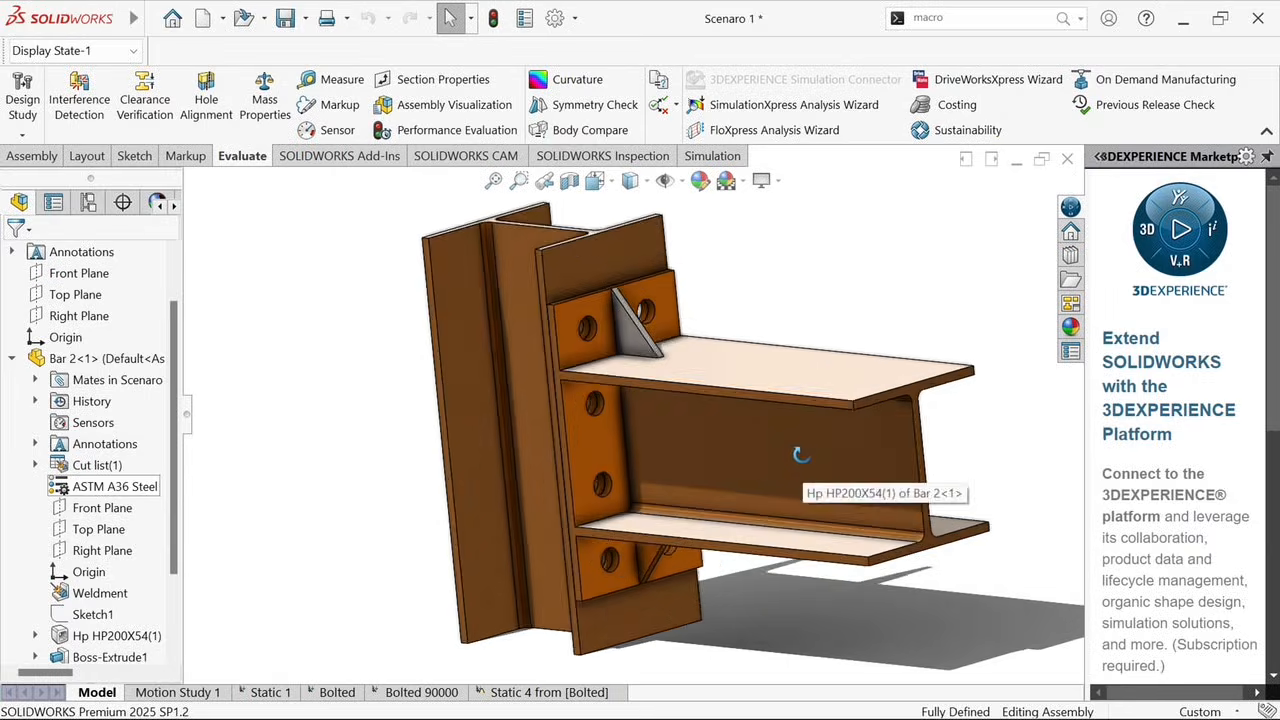
middle_drag(863, 434, 888, 482)
scroll(809, 492, up, 2)
mouse_move(680, 422)
middle_down()
mouse_move(689, 386)
mouse_move(719, 389)
mouse_move(697, 403)
middle_up()
middle_drag(510, 527, 364, 588)
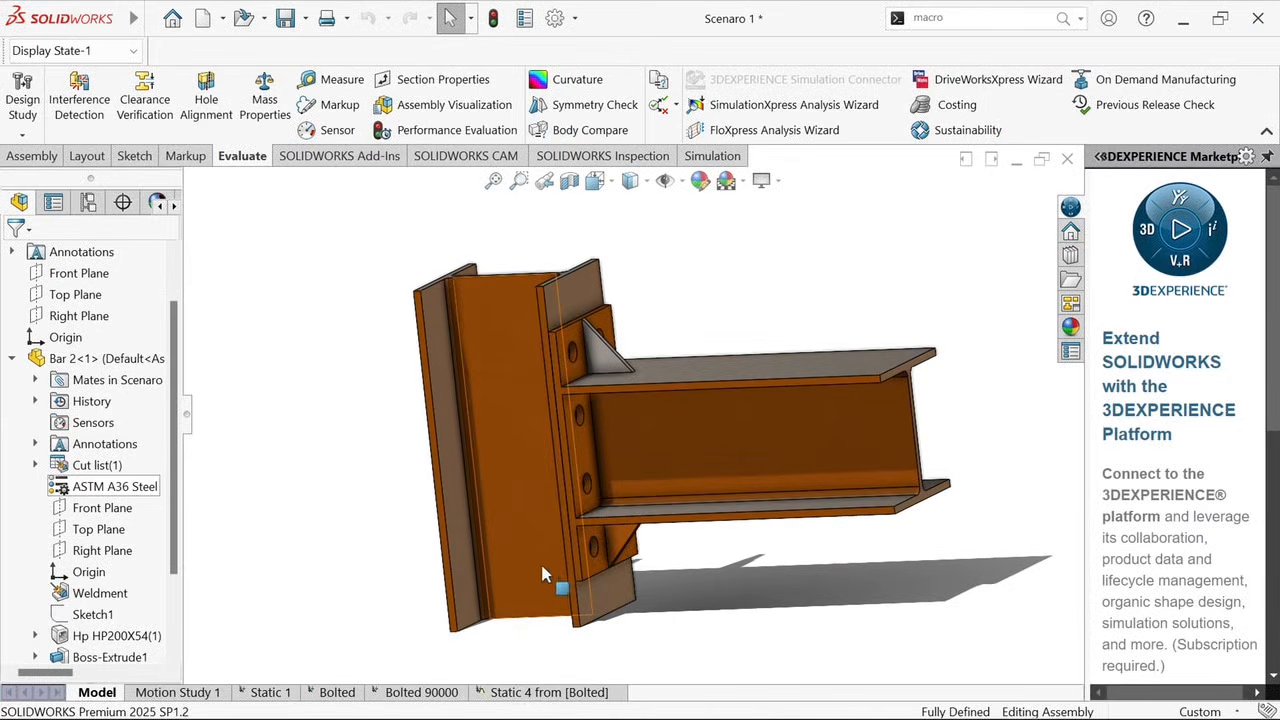
middle_drag(551, 534, 545, 562)
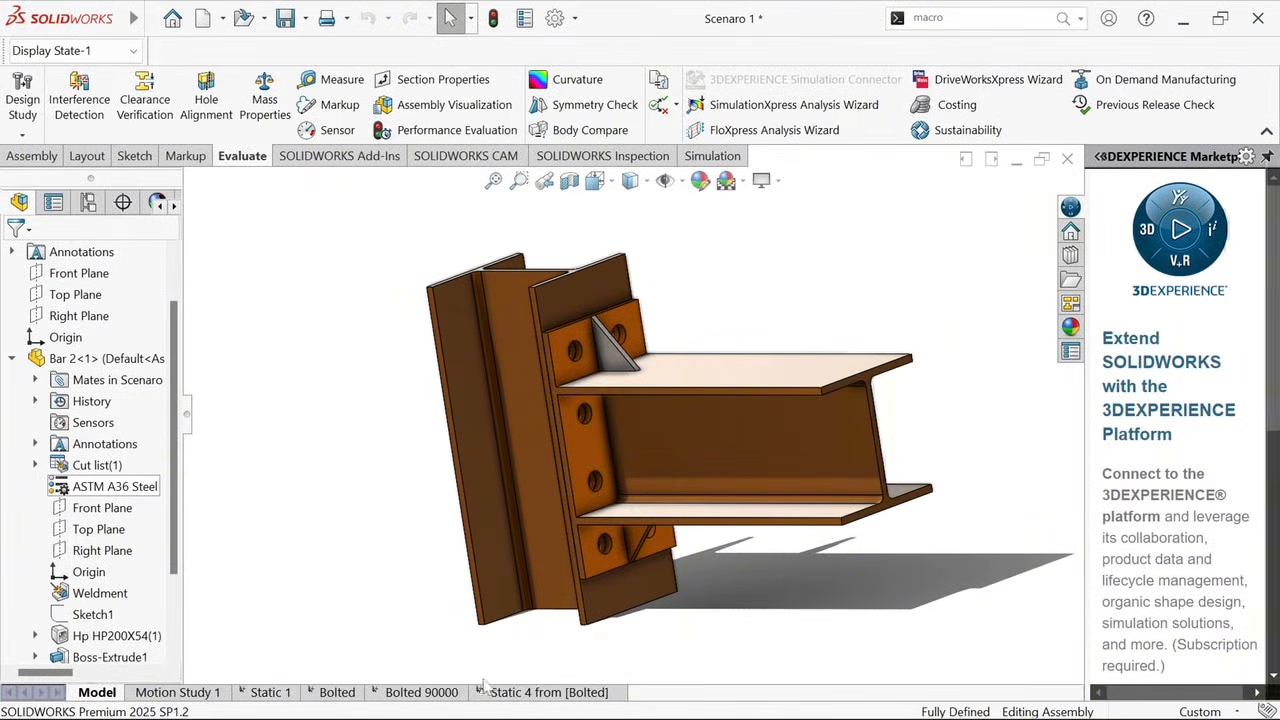
Open the Bolted simulation study and collapse its Parts and Connections folders
click(337, 692)
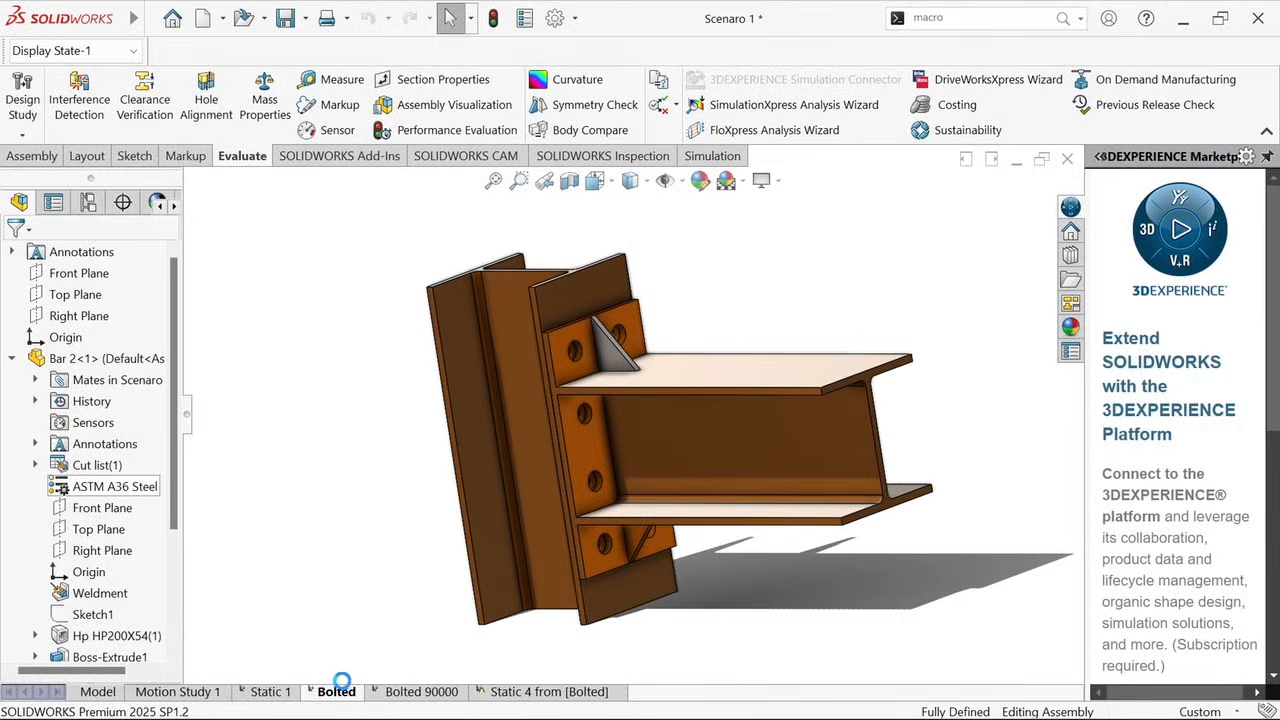
scroll(765, 536, down, 1)
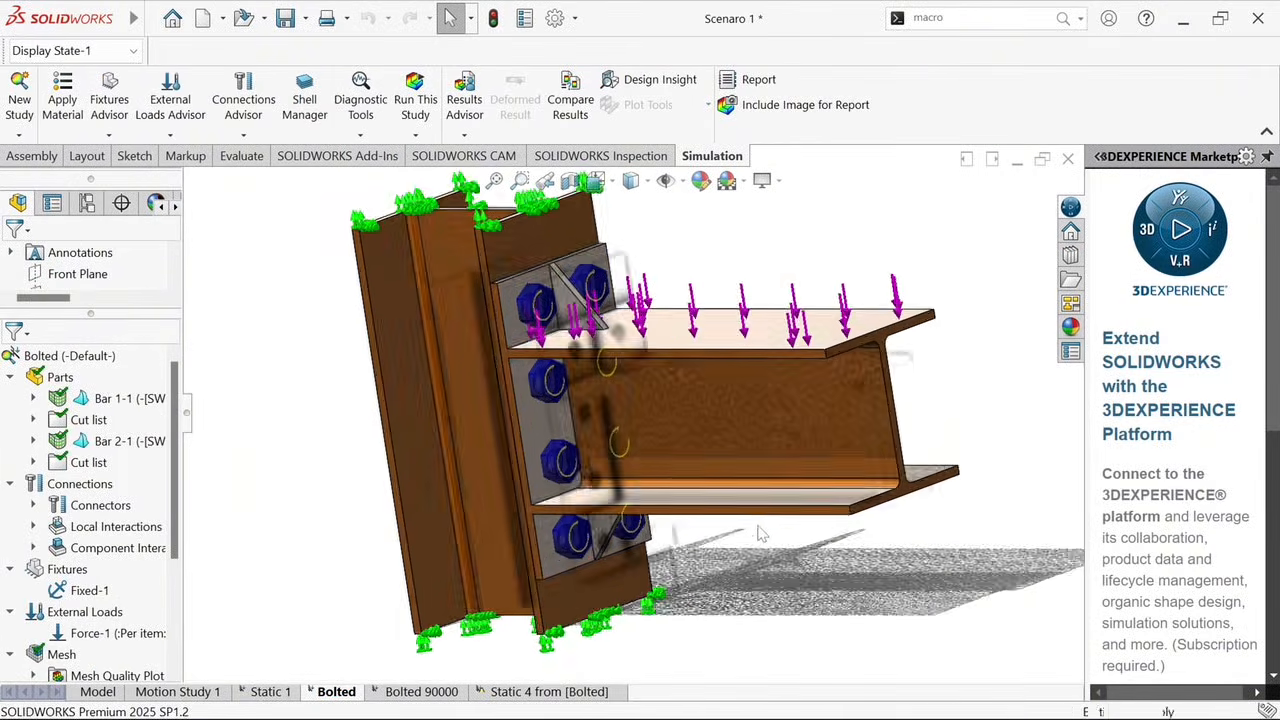
middle_drag(763, 531, 738, 499)
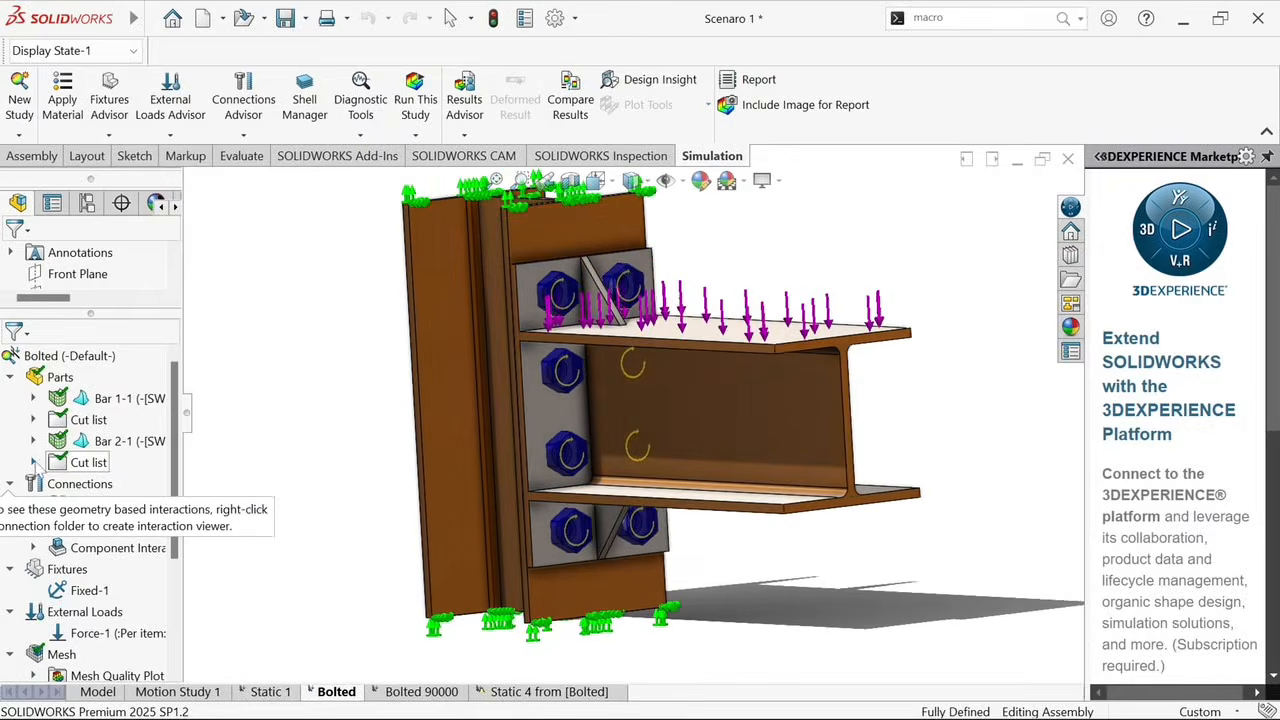
click(10, 377)
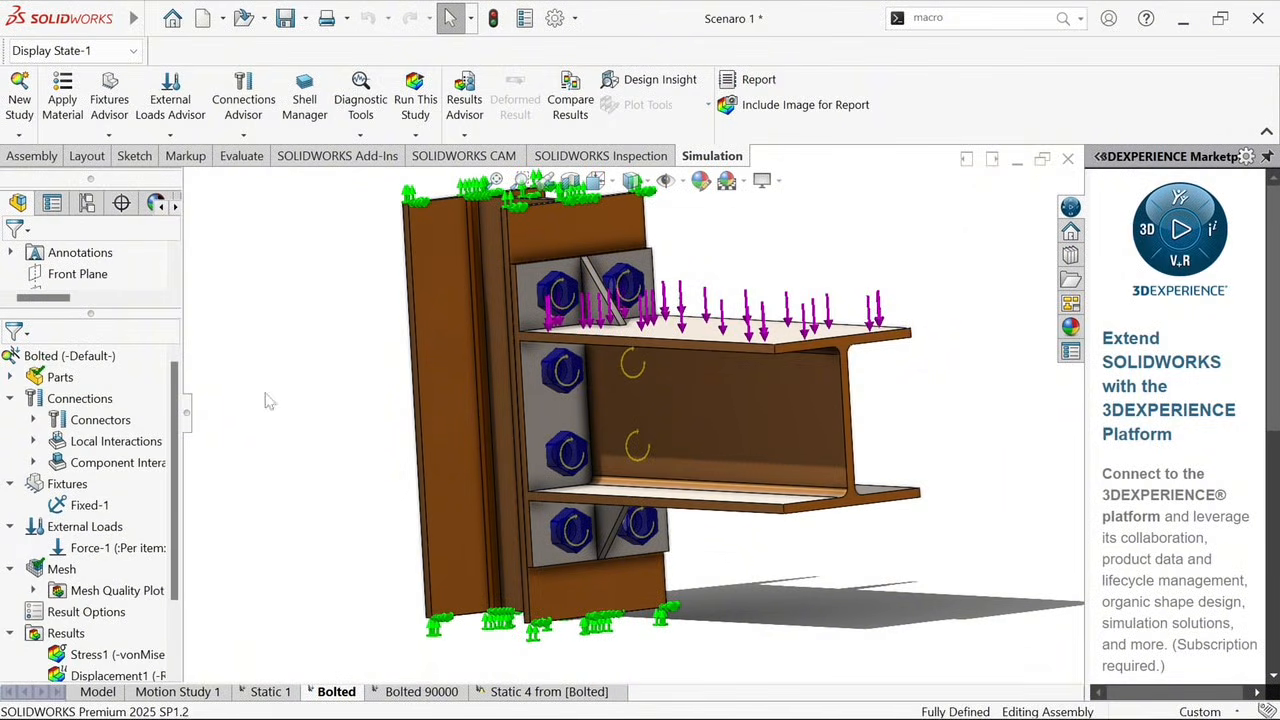
middle_drag(472, 418, 560, 420)
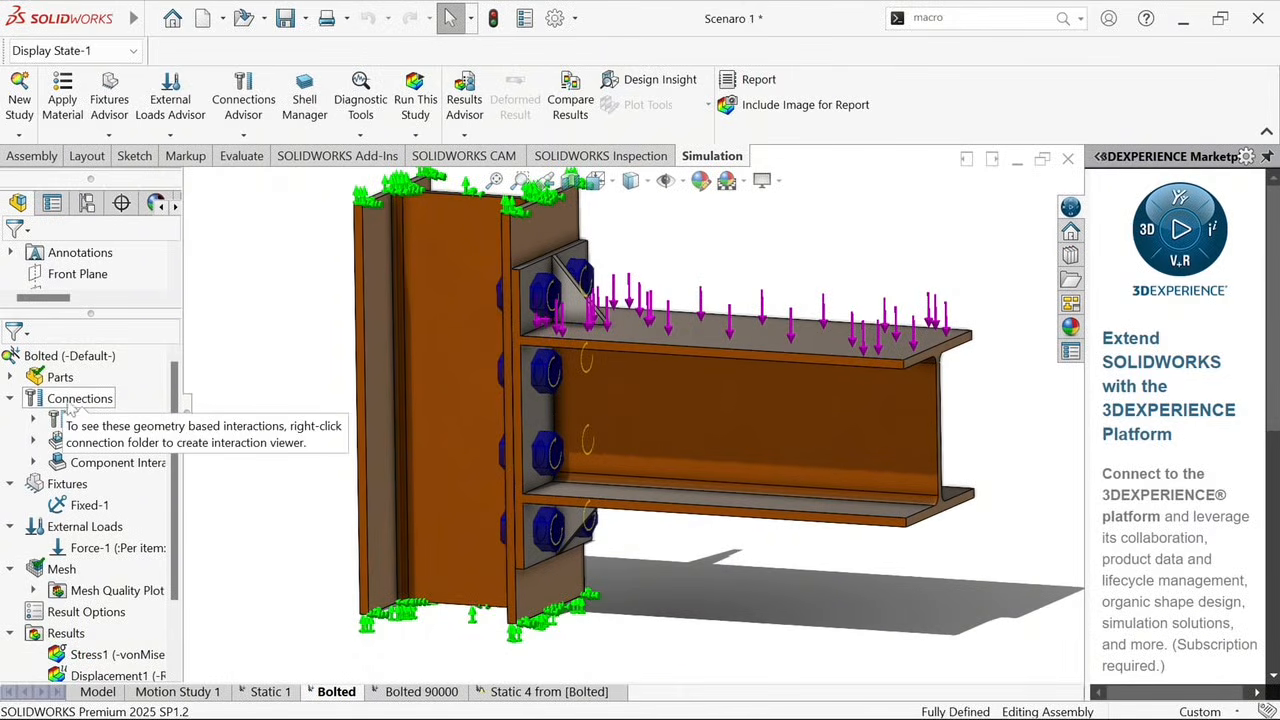
click(10, 398)
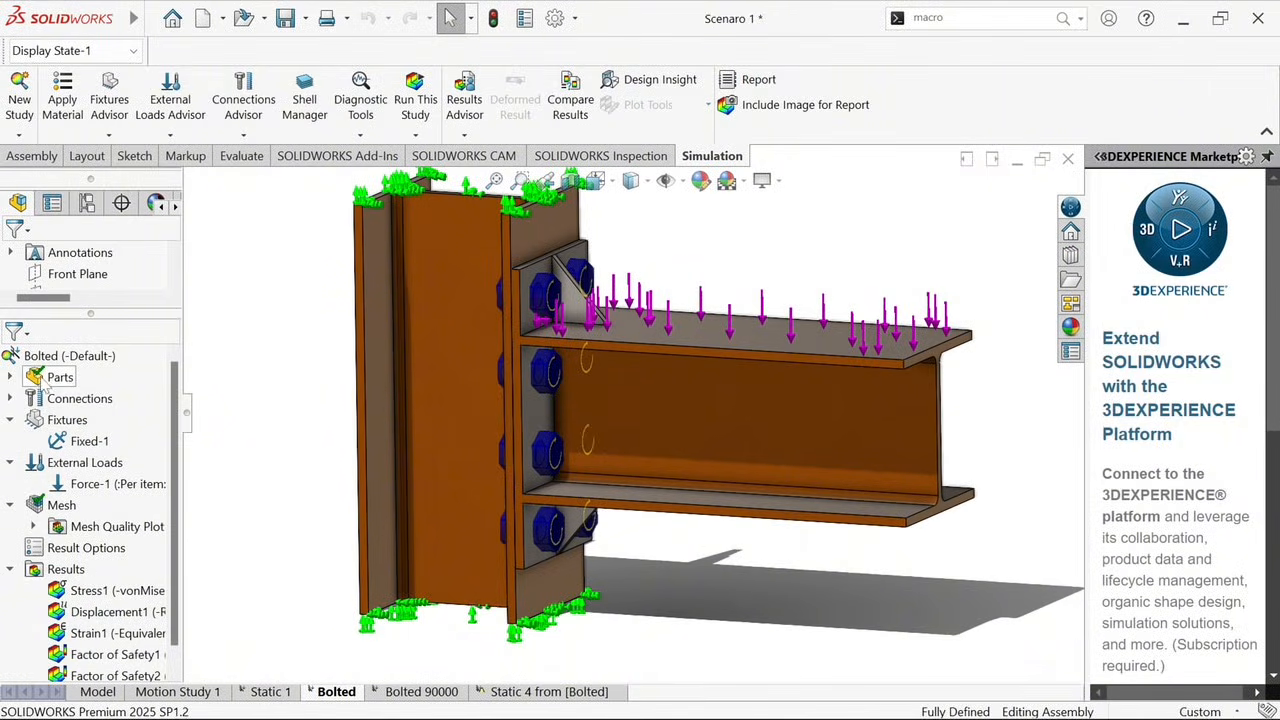
Highlight the Fixed-1 fixture on the column ends and inspect the bolted joint
click(68, 441)
key(f)
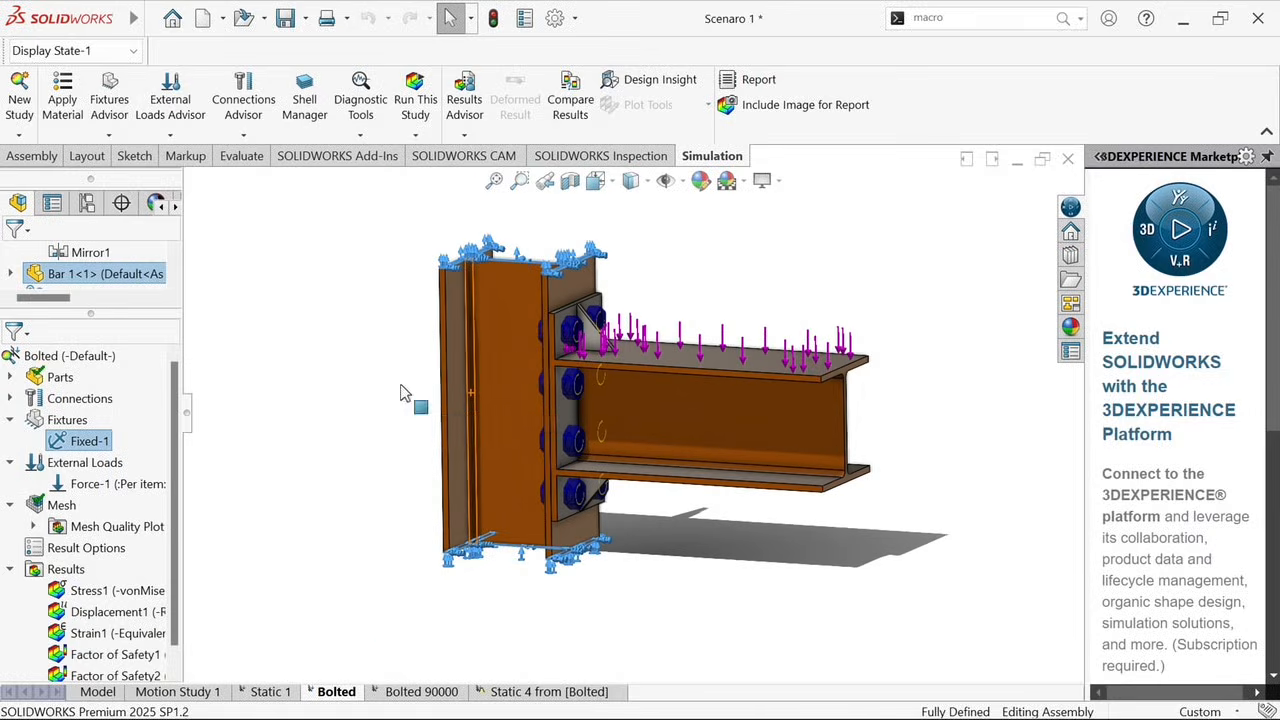
middle_drag(519, 348, 457, 394)
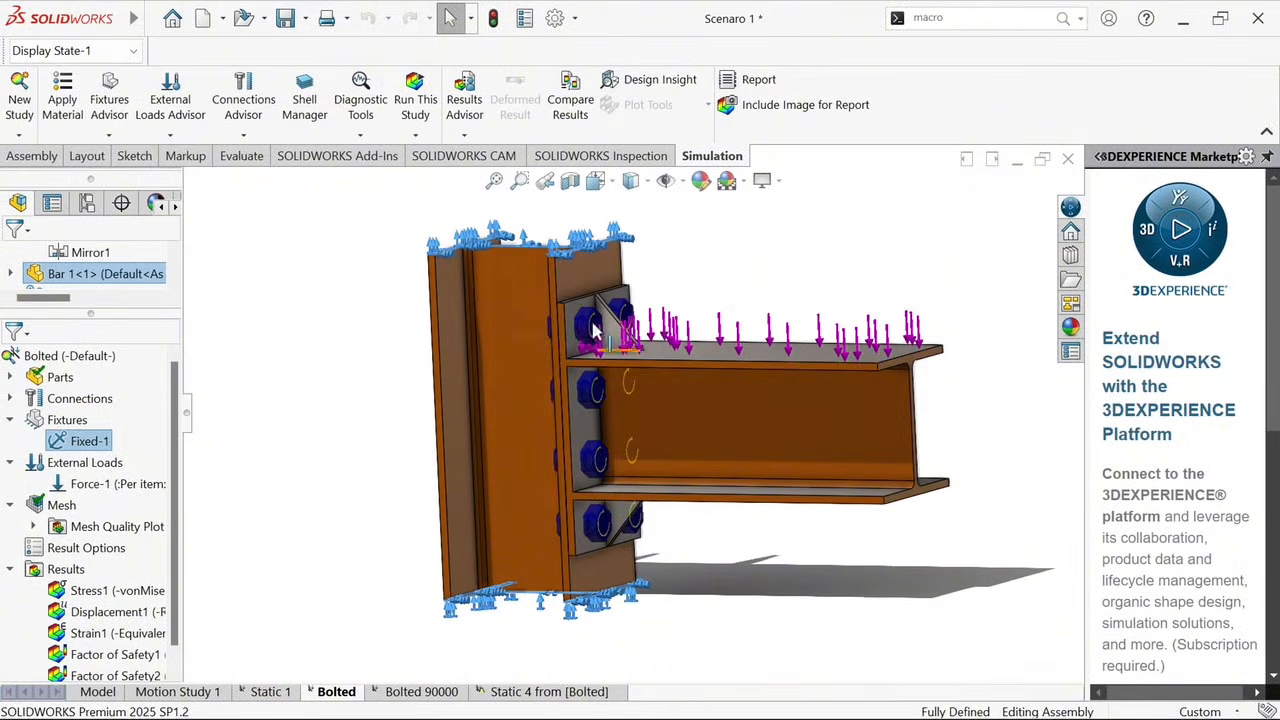
click(628, 380)
key(Escape)
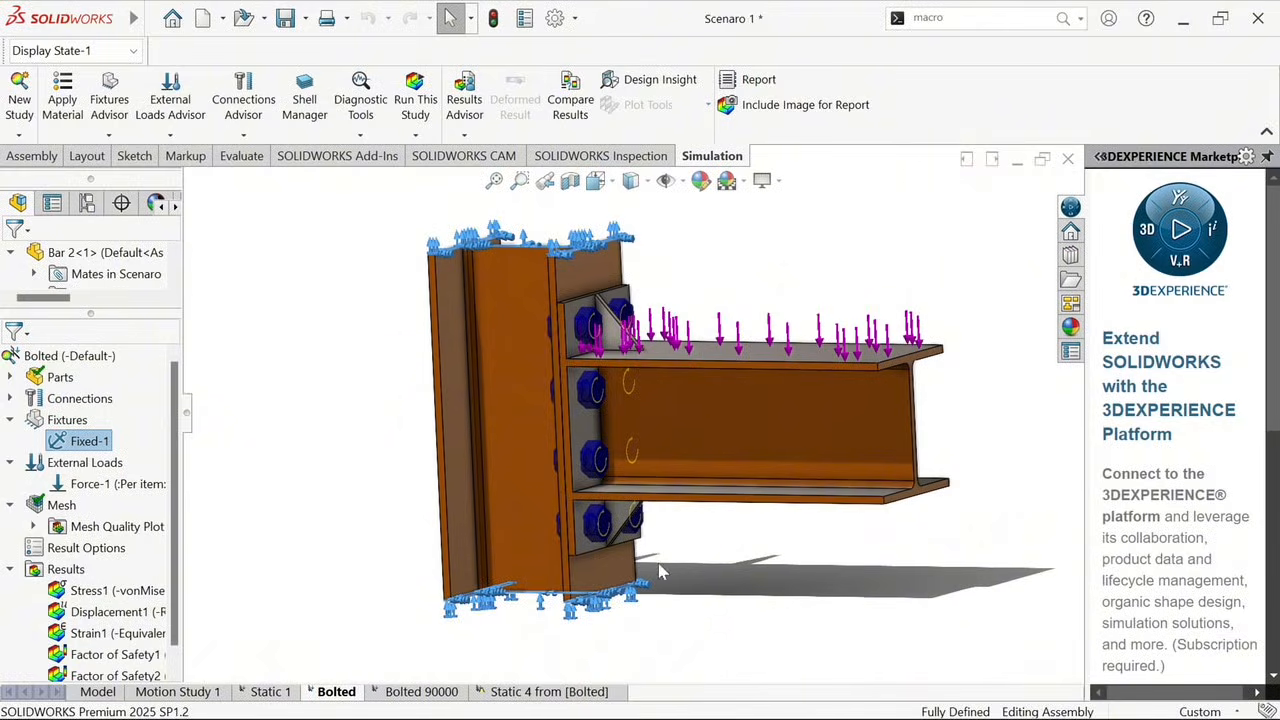
mouse_move(632, 515)
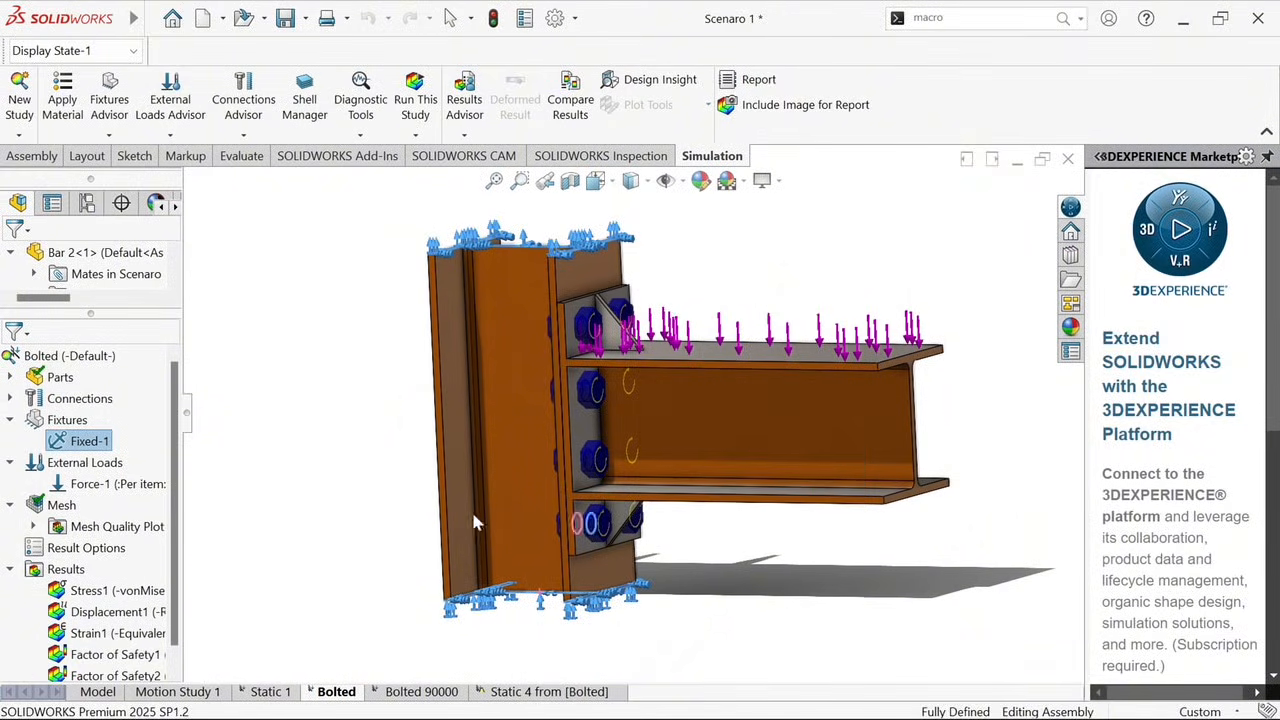
Open the Force-1 definition for editing and reselect the beam's upper flange face as the loaded face
click(135, 488)
right_click(135, 488)
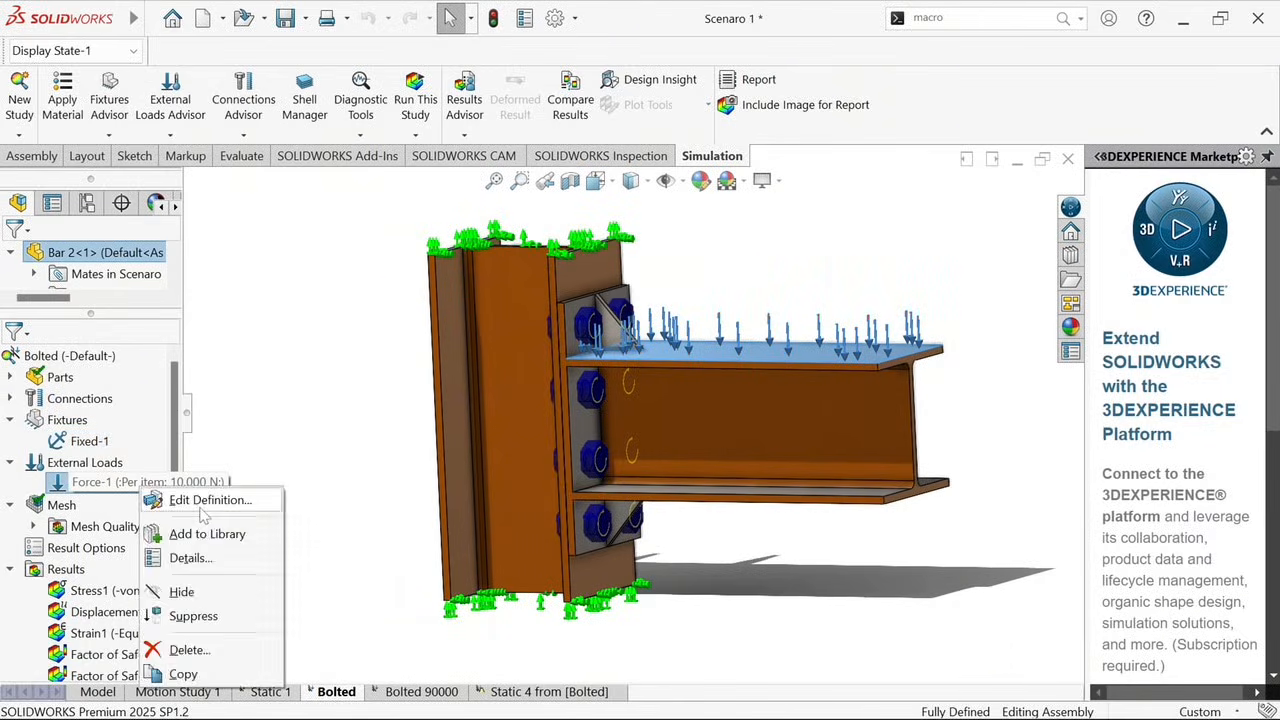
key(Escape)
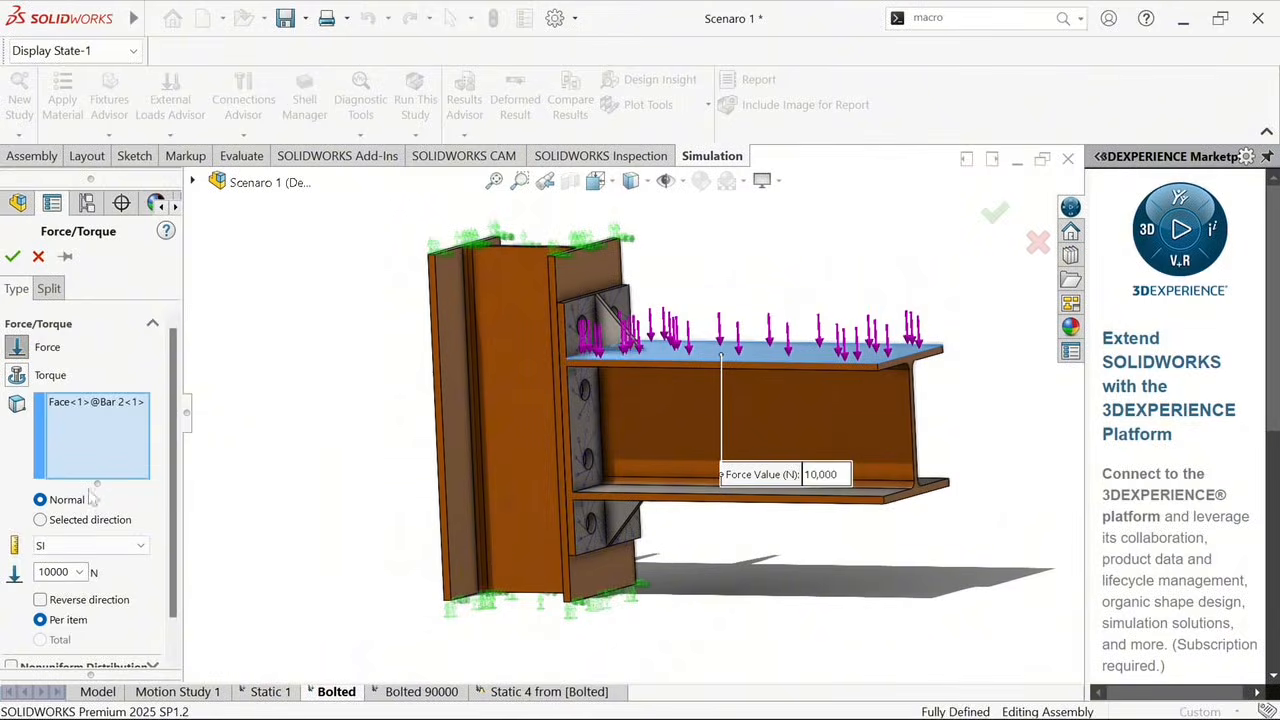
middle_drag(757, 391, 736, 364)
click(736, 364)
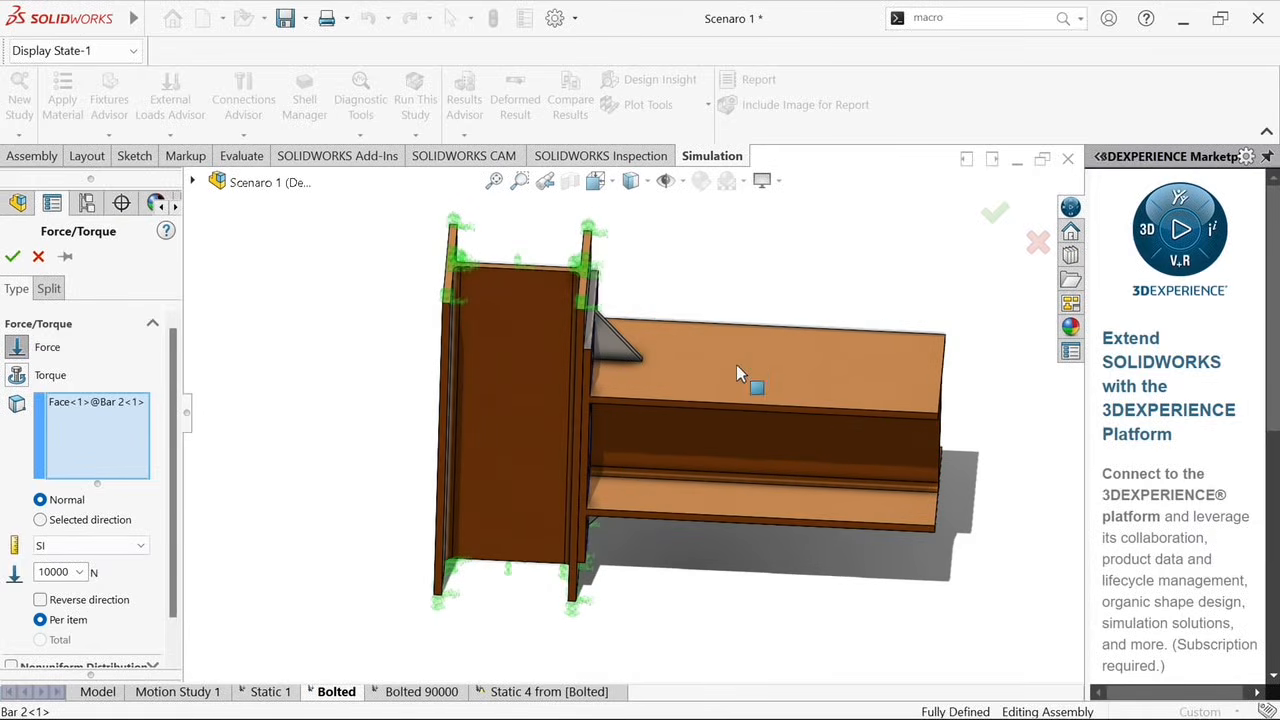
click(736, 364)
click(740, 373)
click(752, 436)
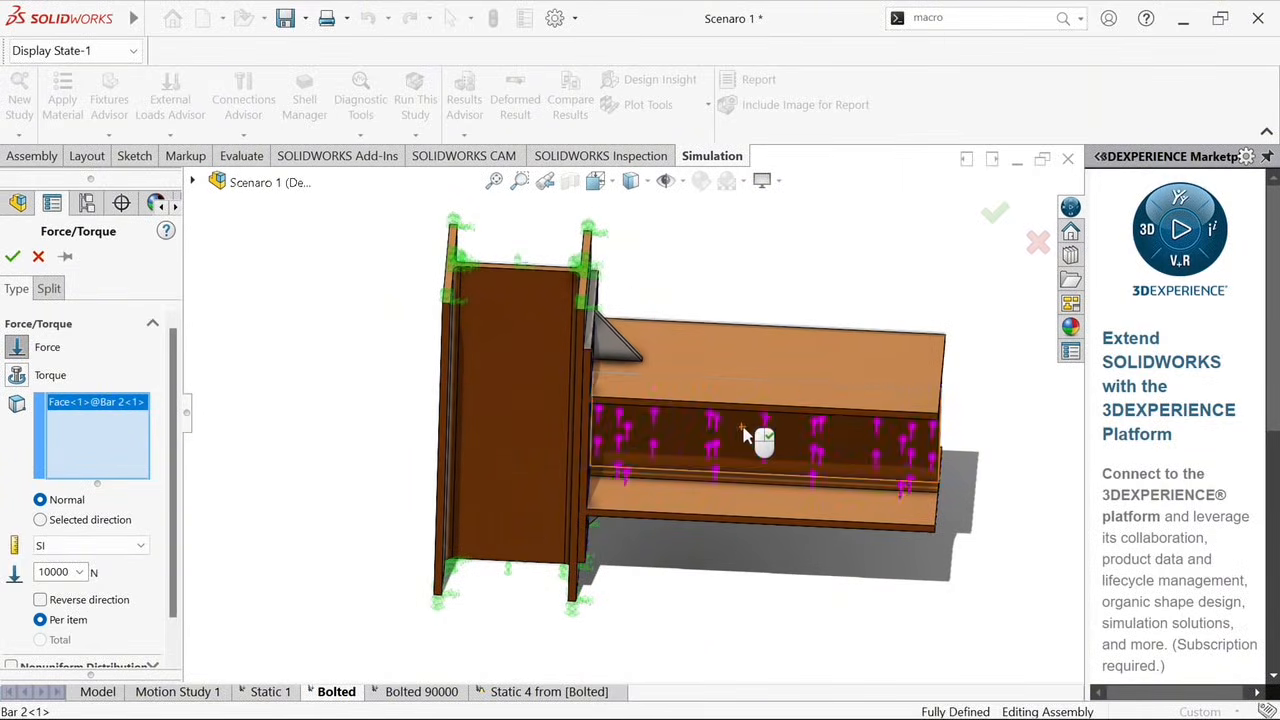
click(745, 435)
click(746, 363)
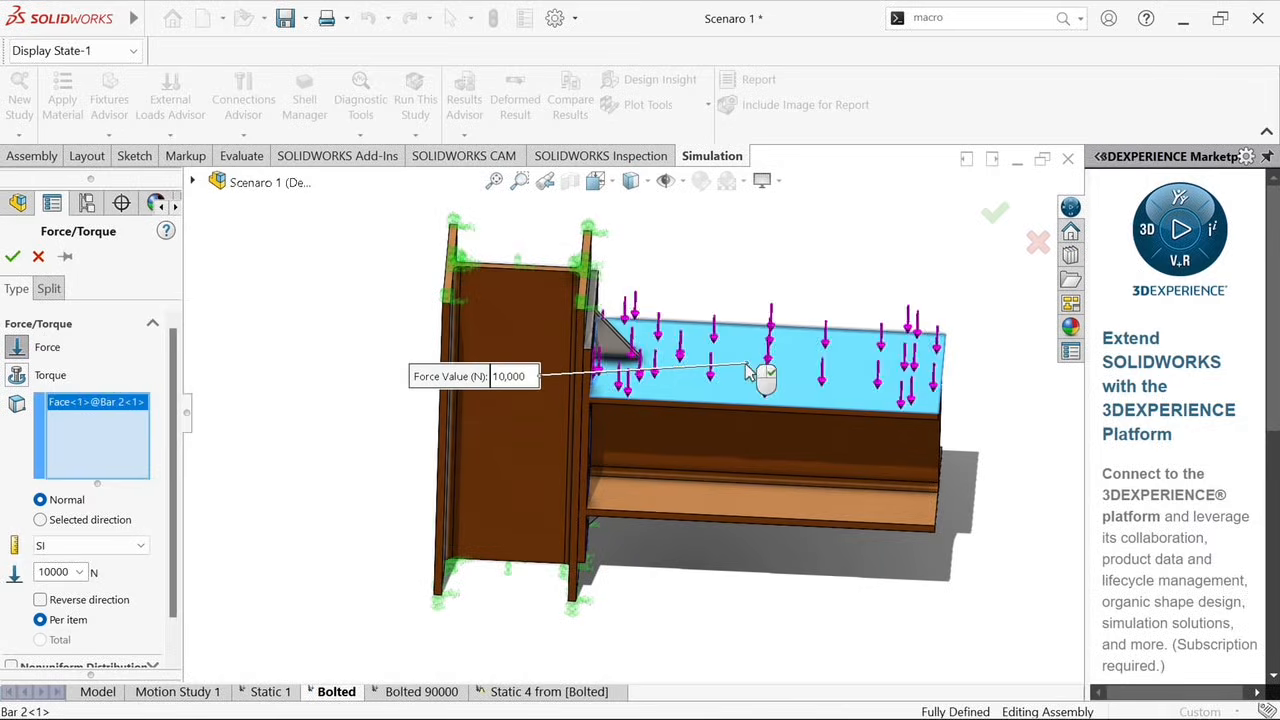
Try adding the beam's web faces on both sides to the Force-1 load selection
middle_drag(757, 405, 710, 390)
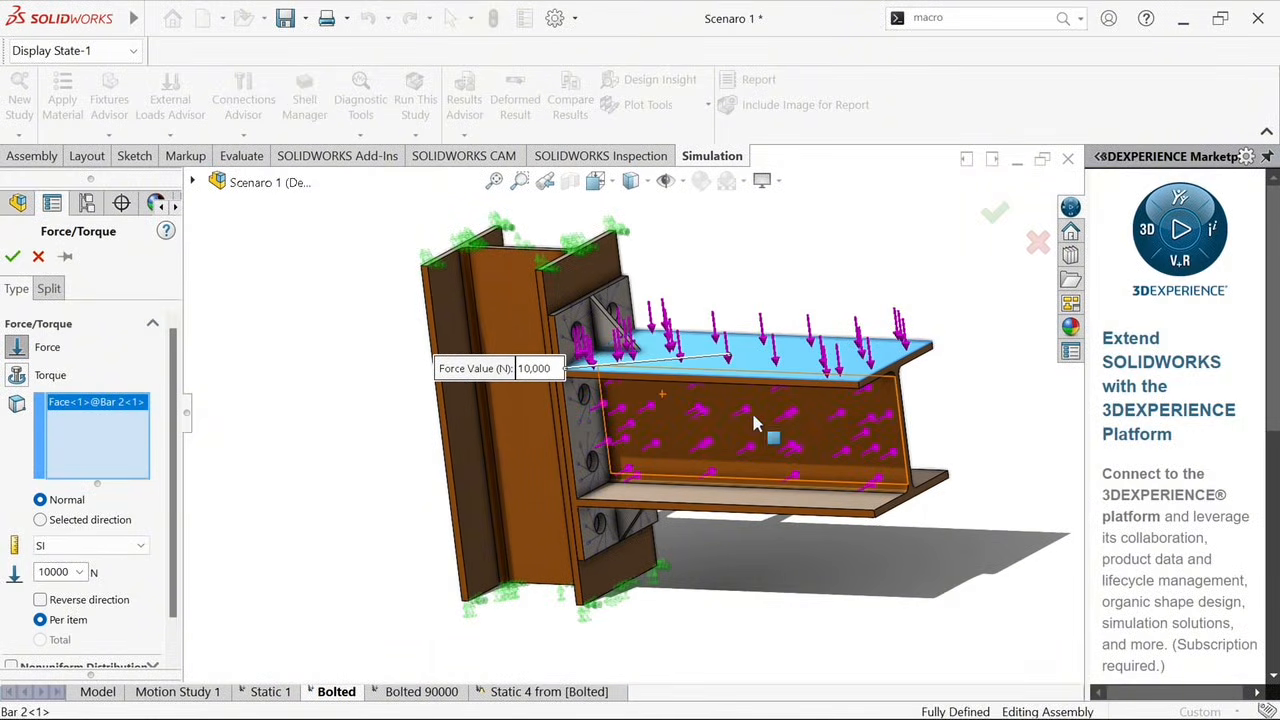
click(814, 426)
middle_drag(815, 426, 636, 446)
click(636, 446)
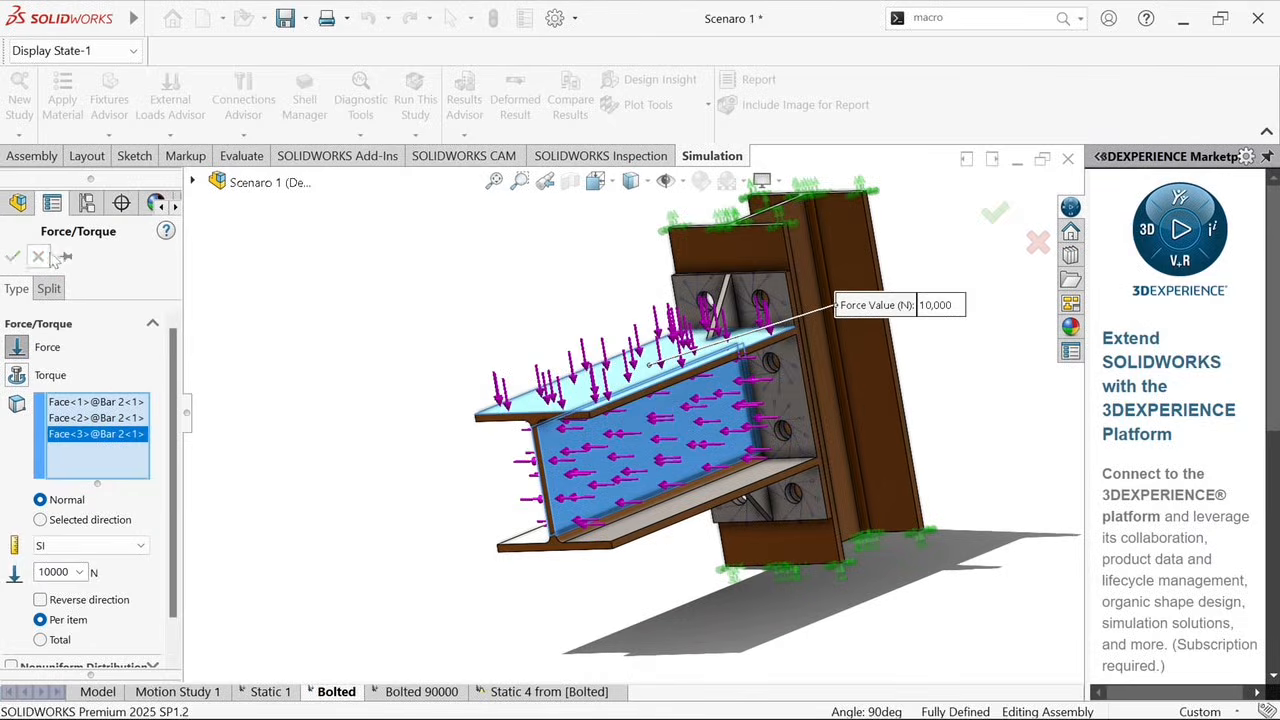
middle_drag(506, 431, 588, 396)
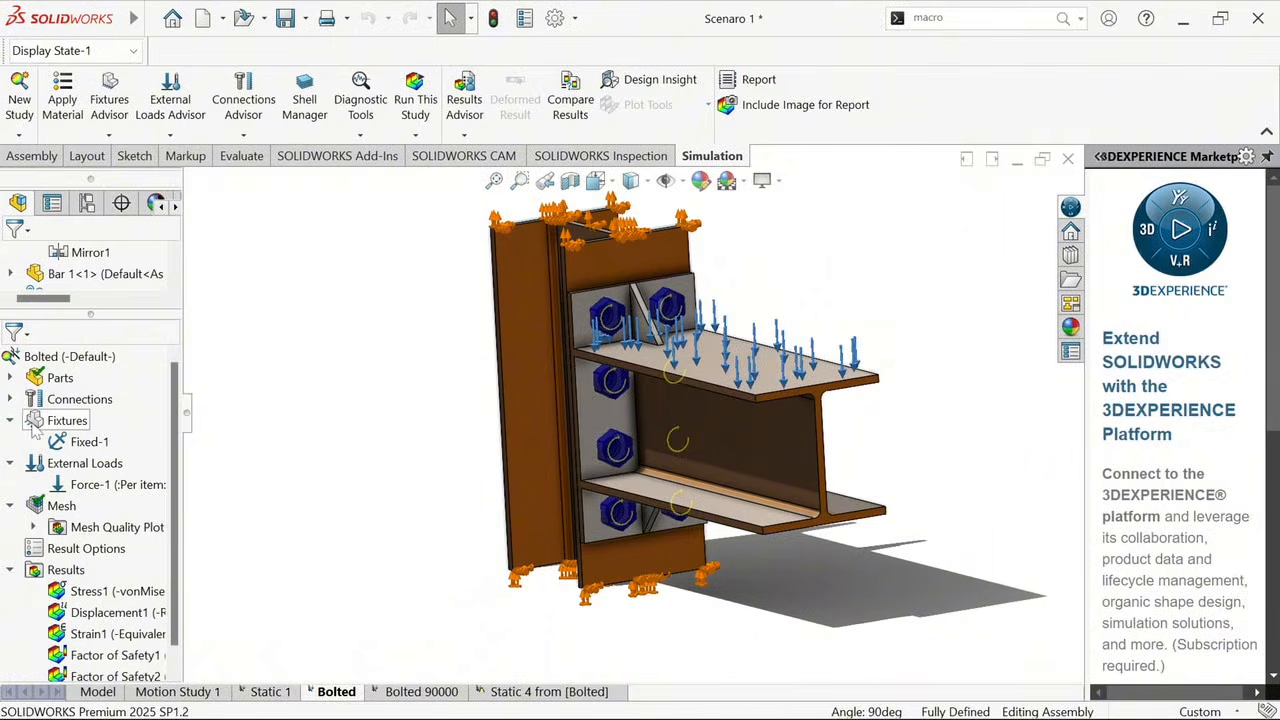
Expand the study's component and local interactions and highlight Local Interaction-1, the contact between Bar 1 and Bar 2
click(10, 399)
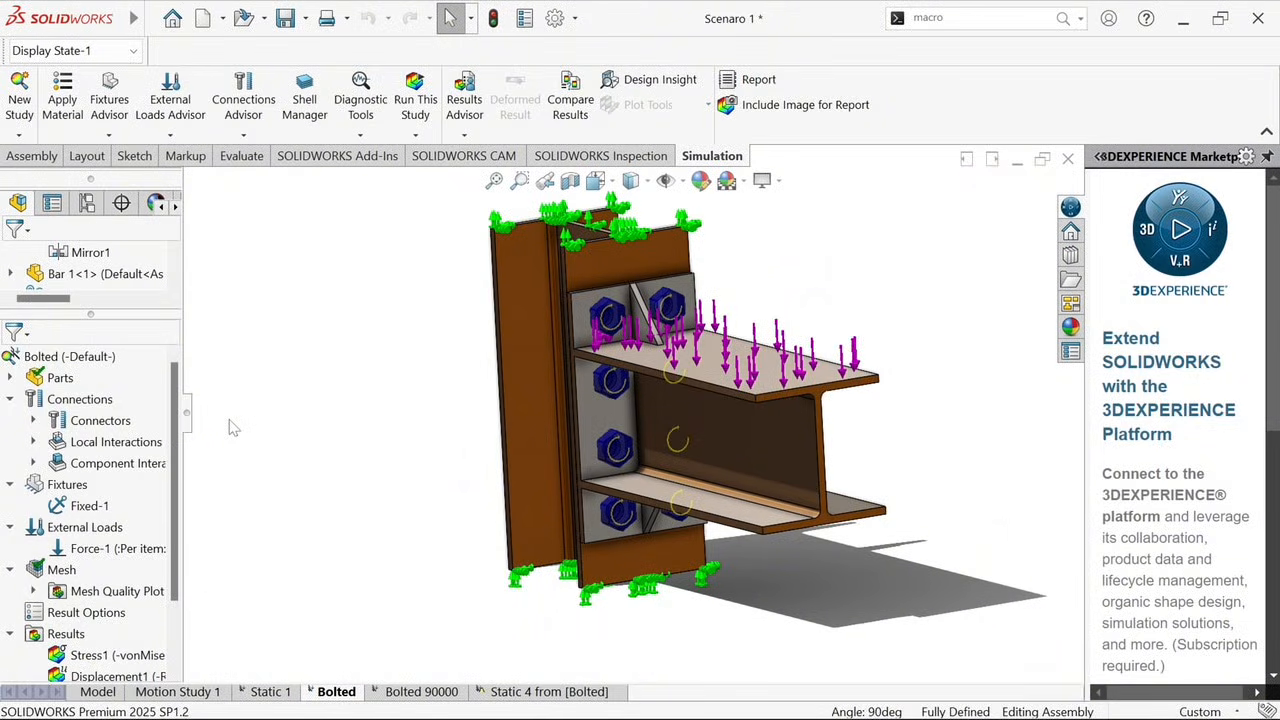
scroll(798, 376, down, 1)
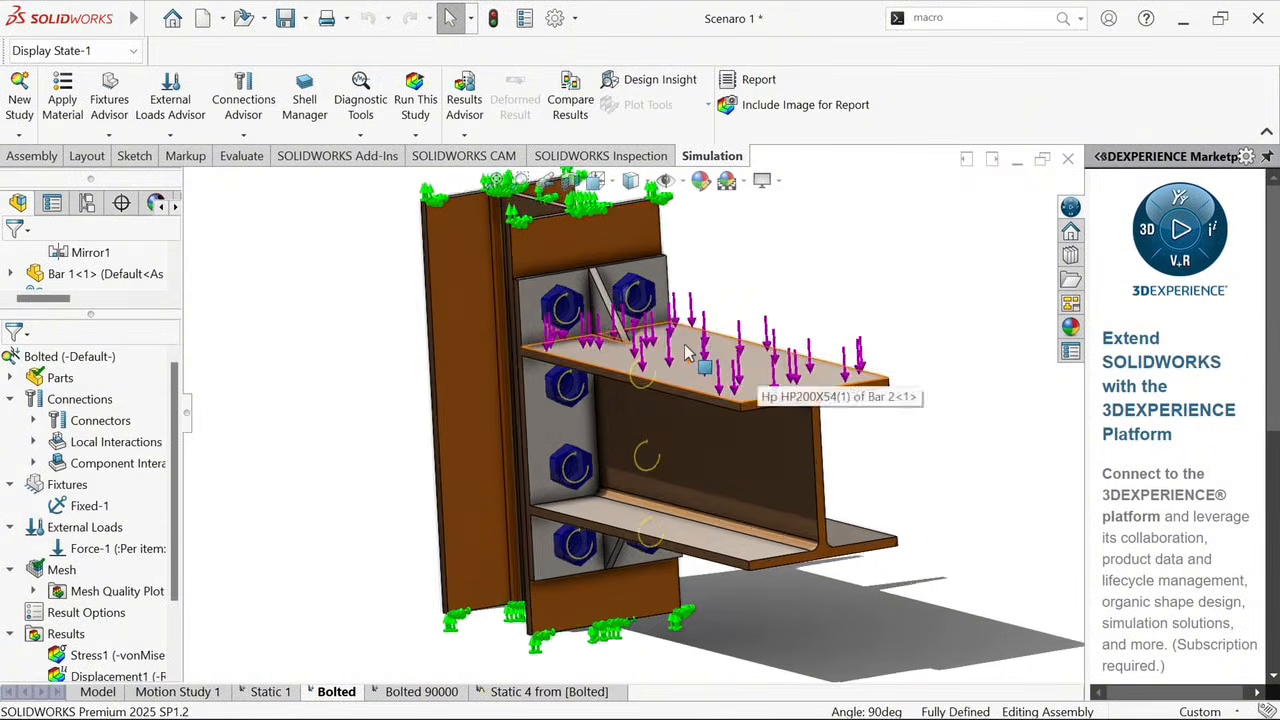
middle_drag(687, 350, 720, 347)
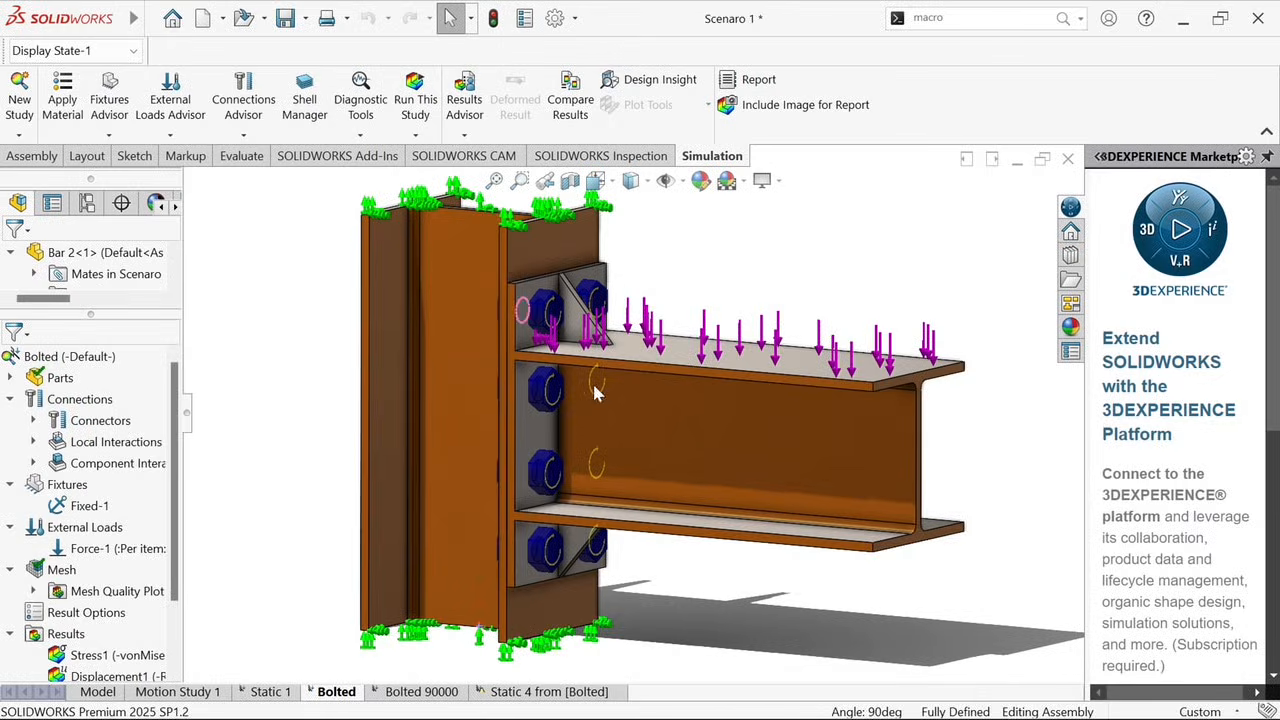
mouse_move(595, 387)
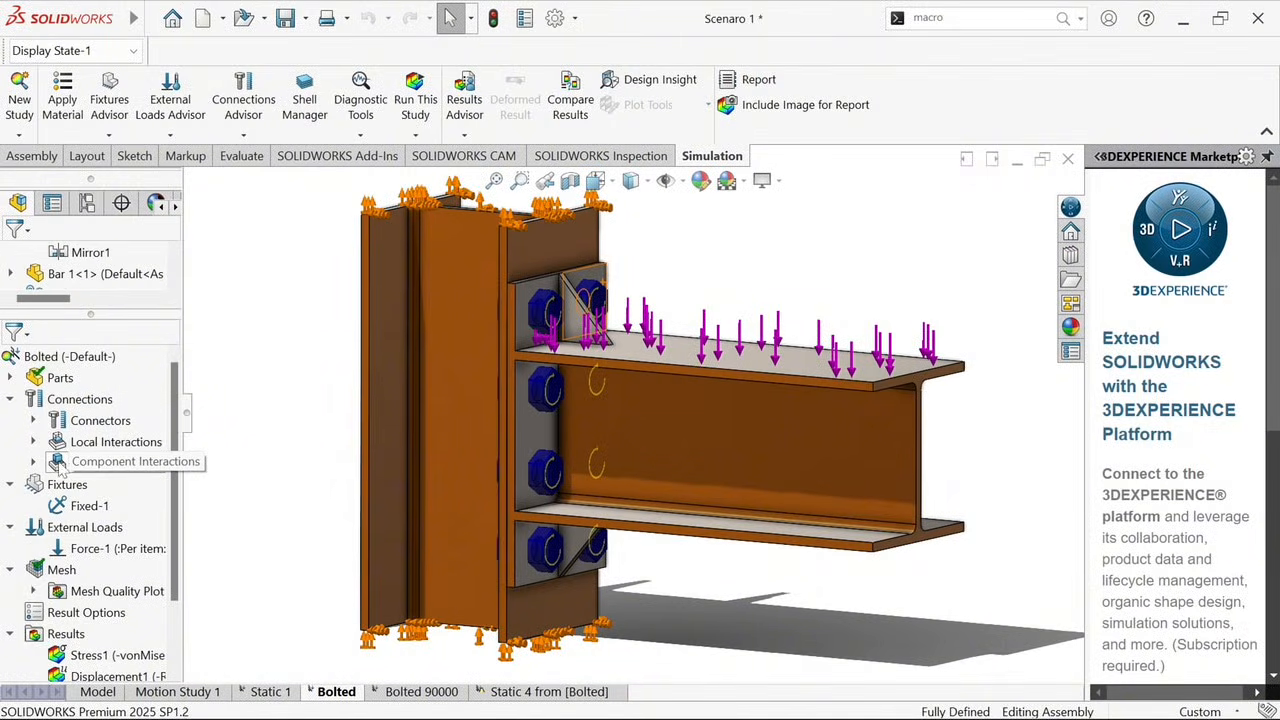
click(33, 463)
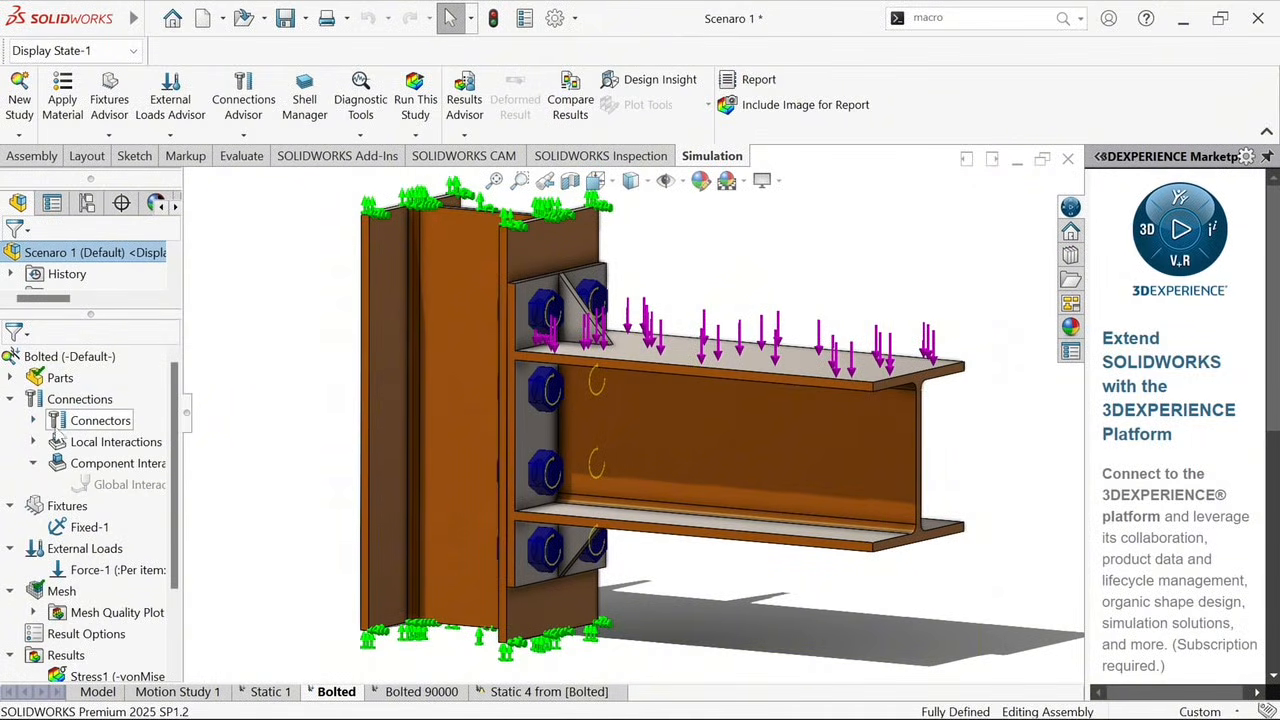
click(35, 442)
click(118, 463)
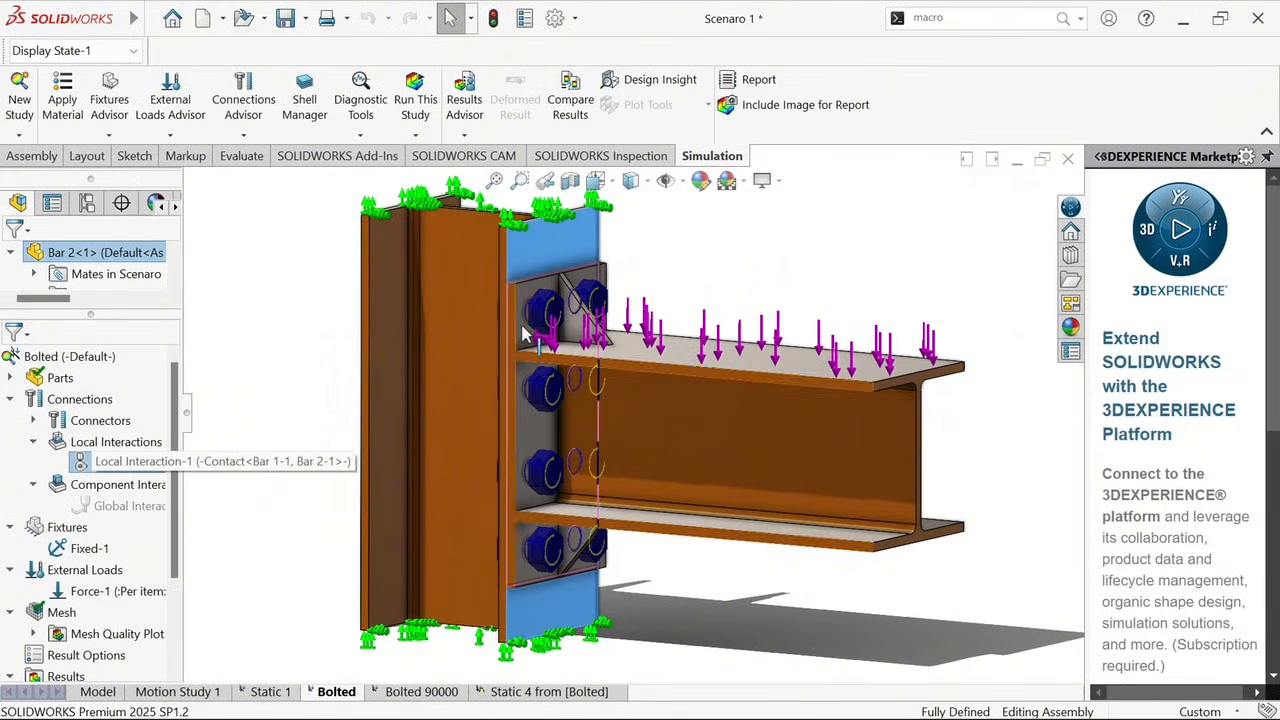
Inspect the end plate against the column flange and open the Local Interaction-1 definition for editing
scroll(522, 308, down, 5)
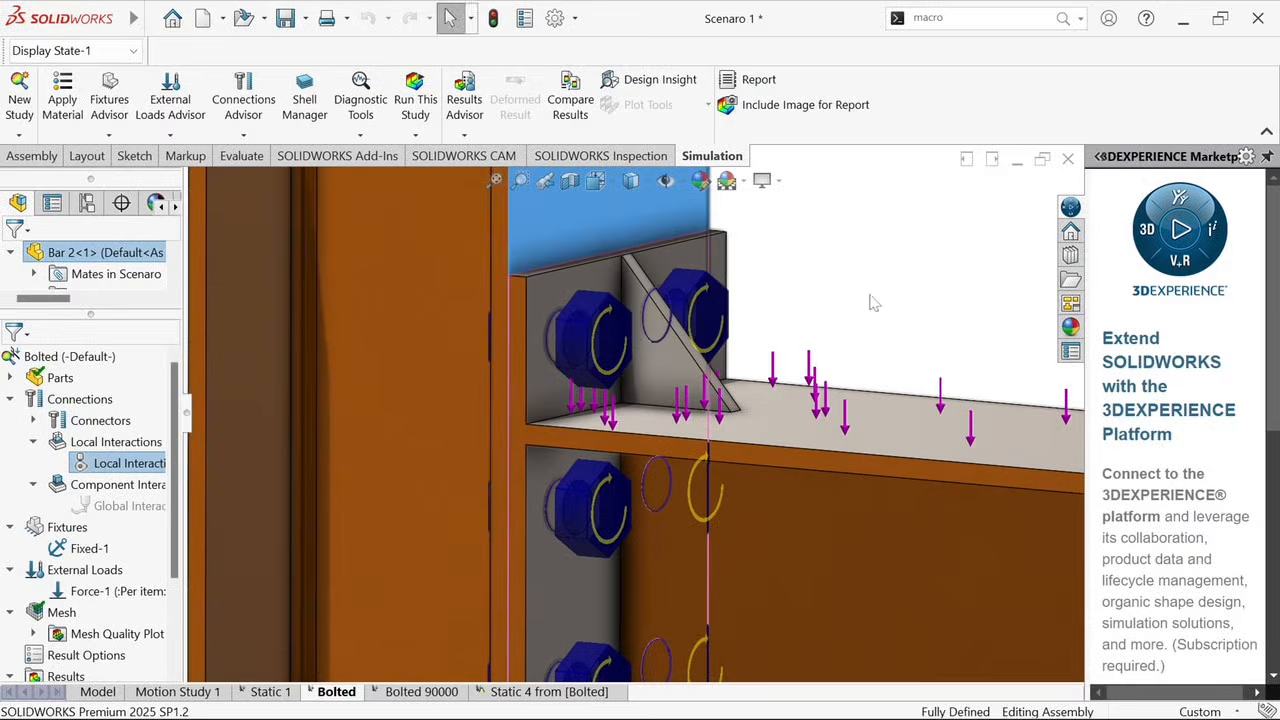
middle_drag(631, 338, 580, 235)
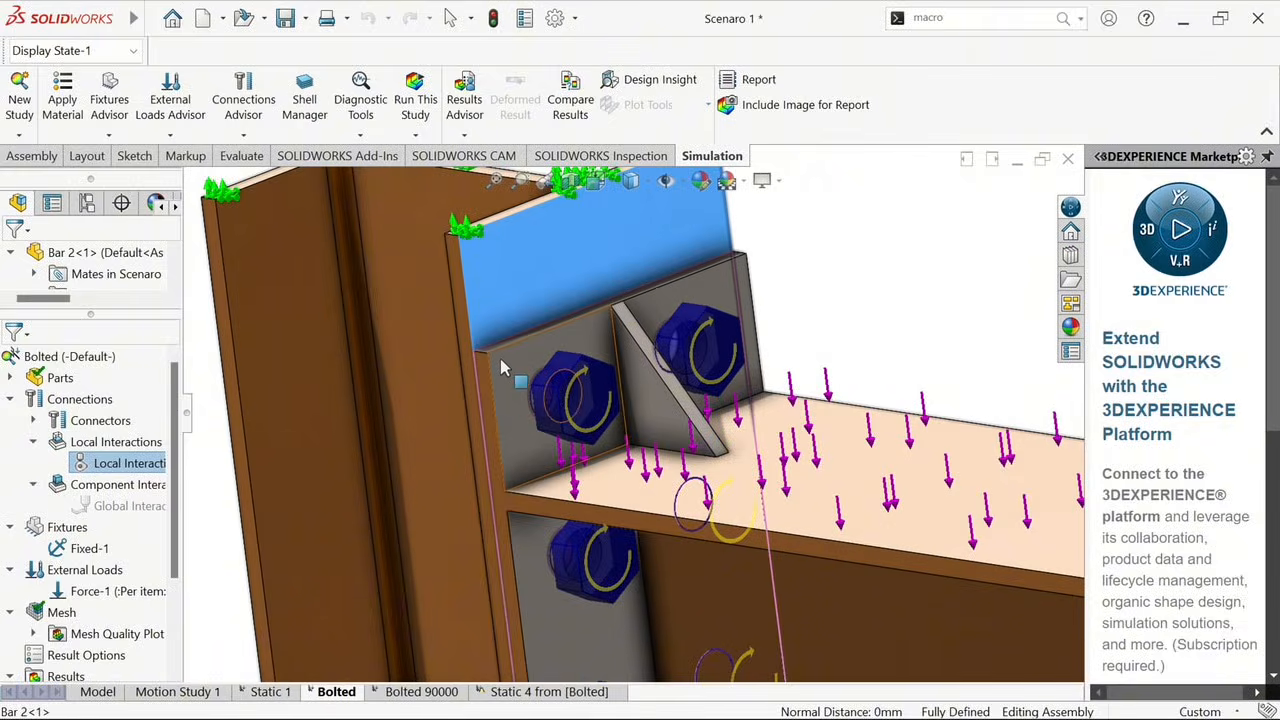
right_click(503, 368)
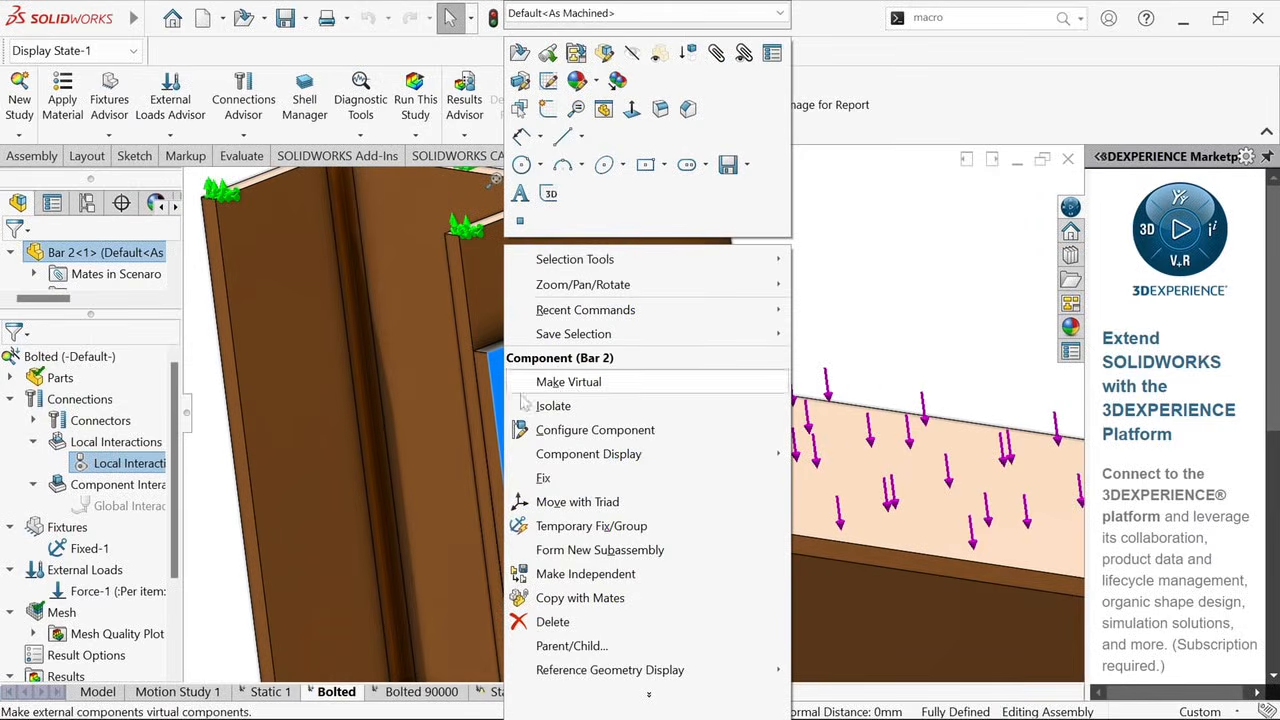
right_click(153, 458)
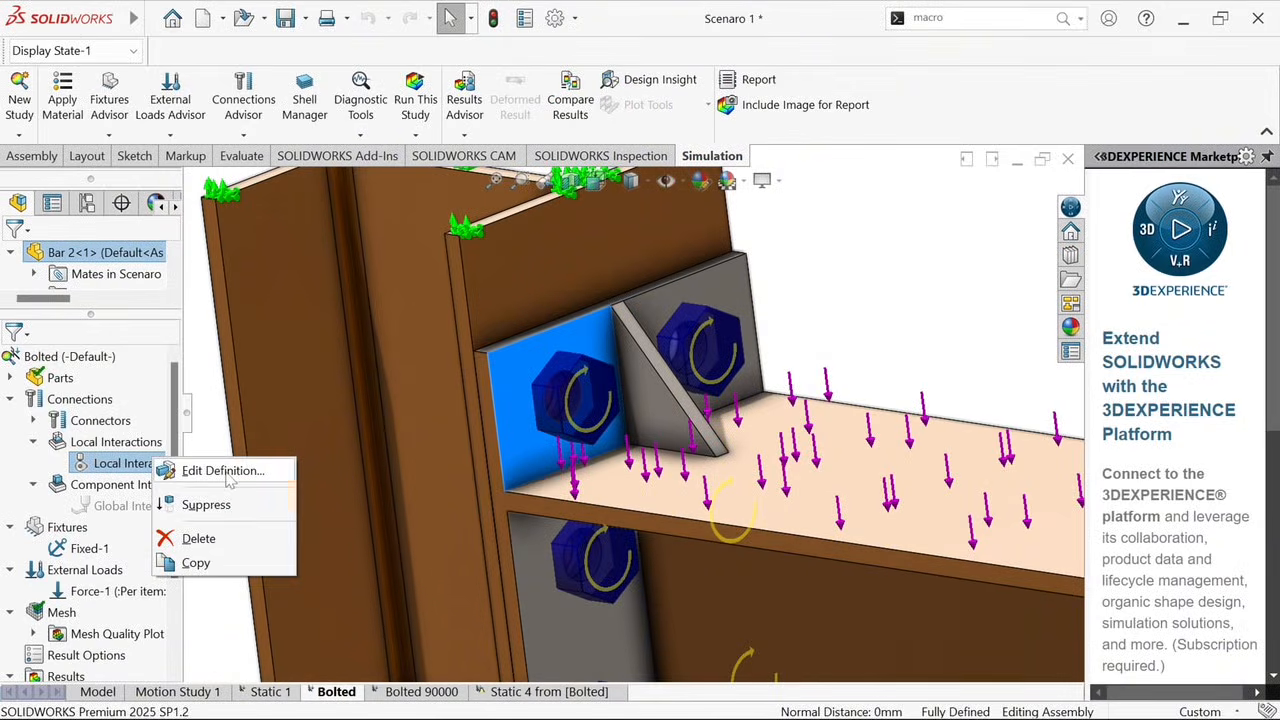
click(226, 473)
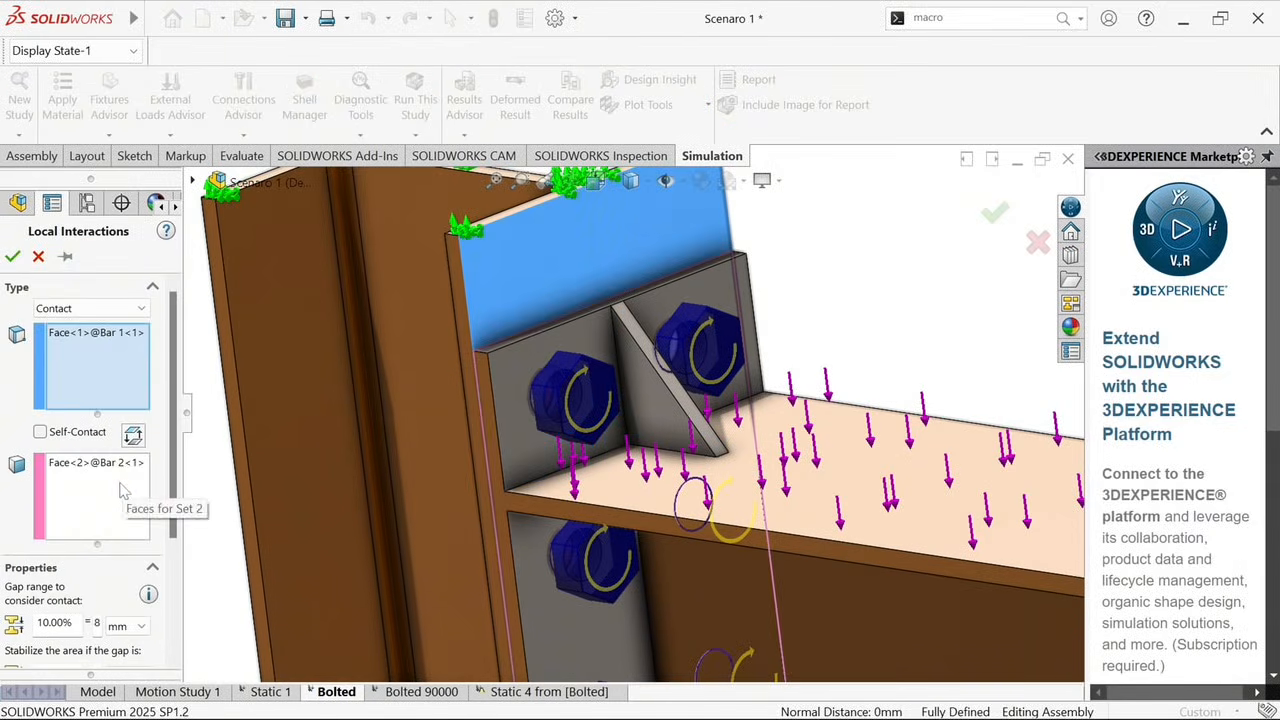
Check both contact face sets and the hidden faces behind the end plate with Select Other, keeping the selection, and accept the definition
click(120, 484)
click(100, 380)
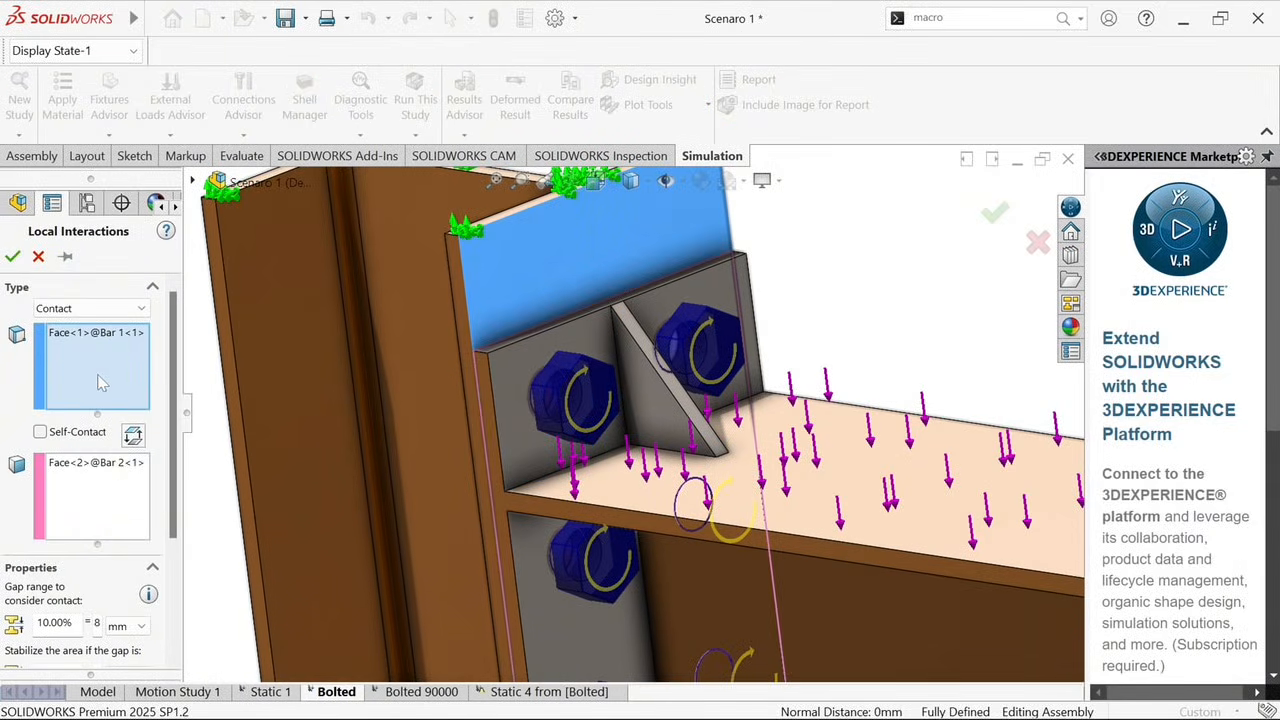
click(122, 482)
right_click(530, 450)
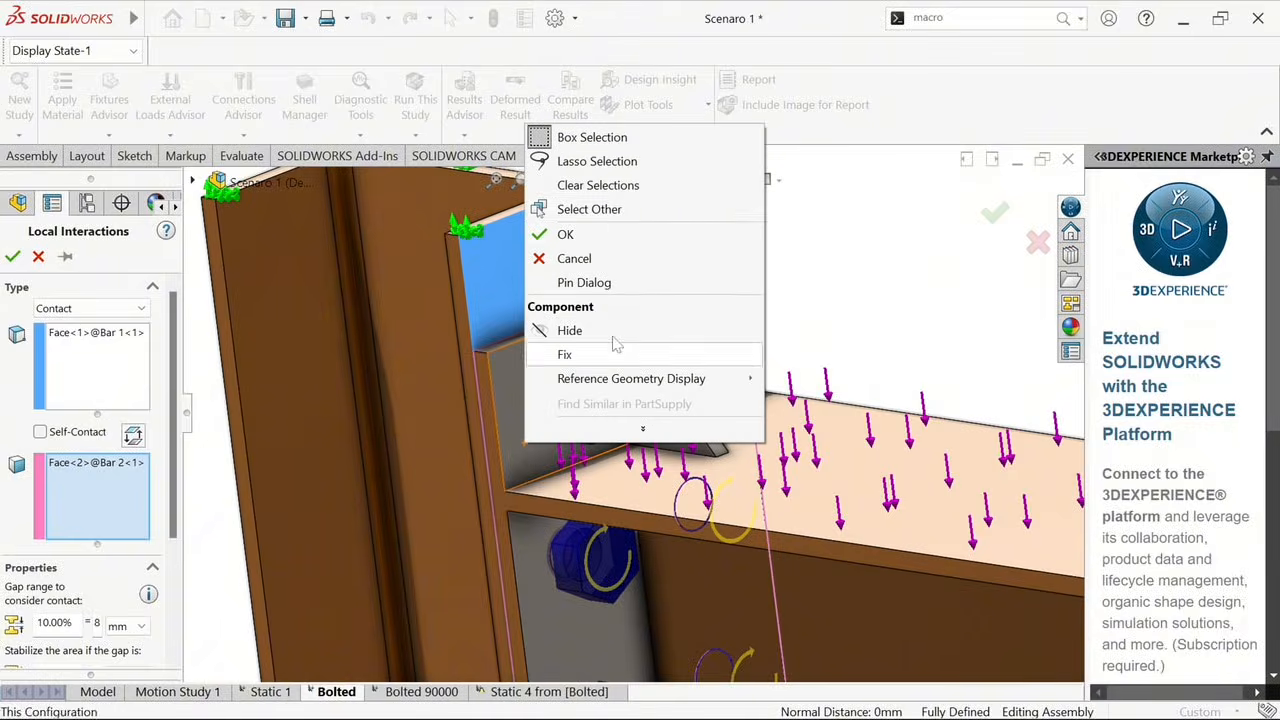
click(603, 210)
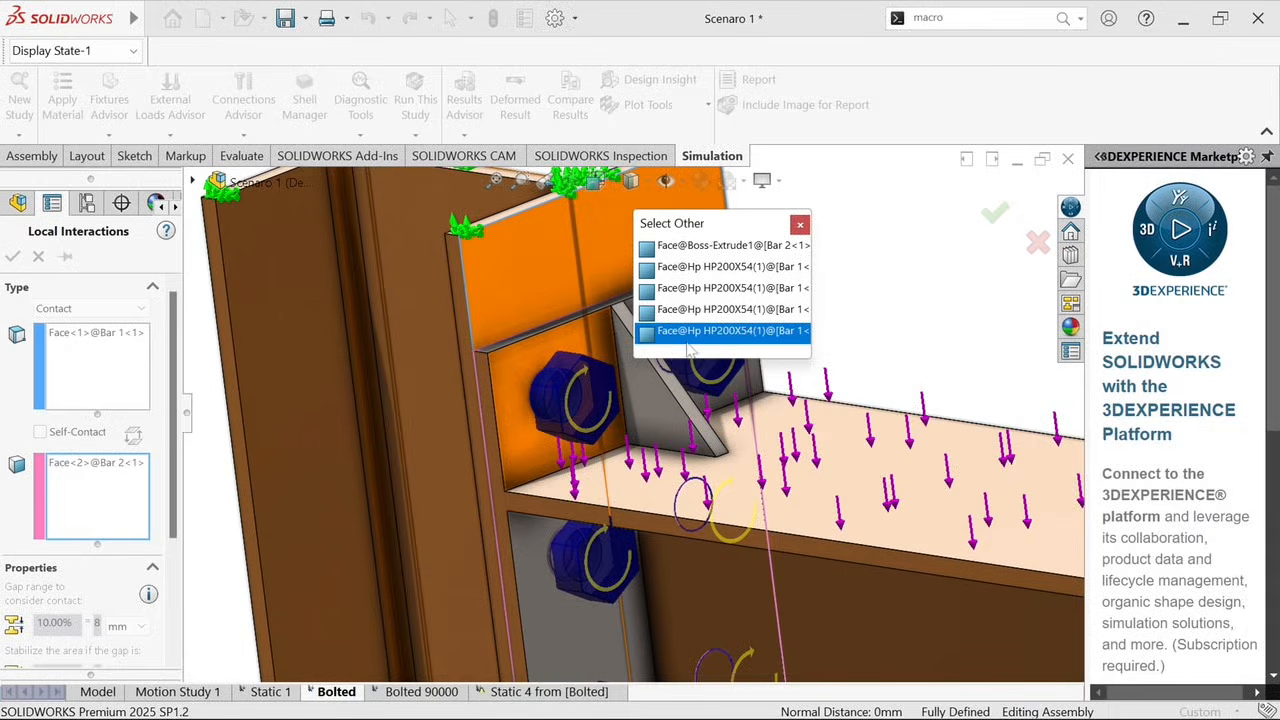
click(790, 245)
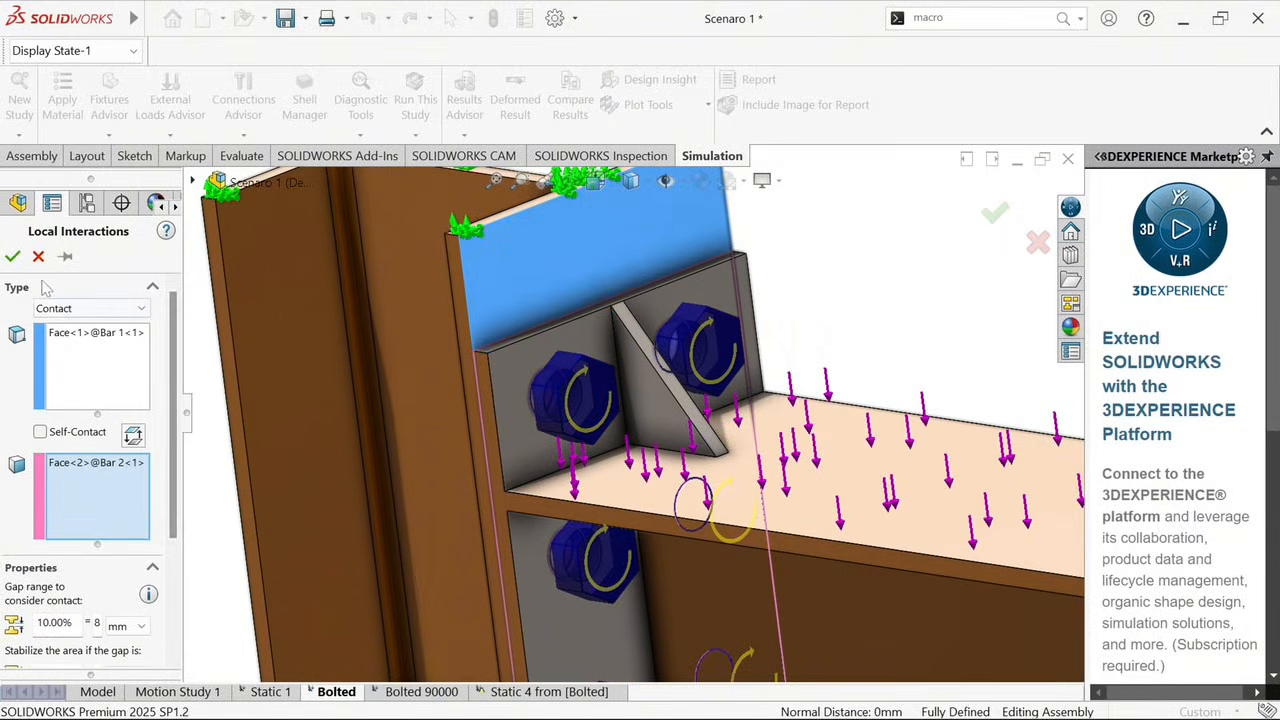
click(14, 256)
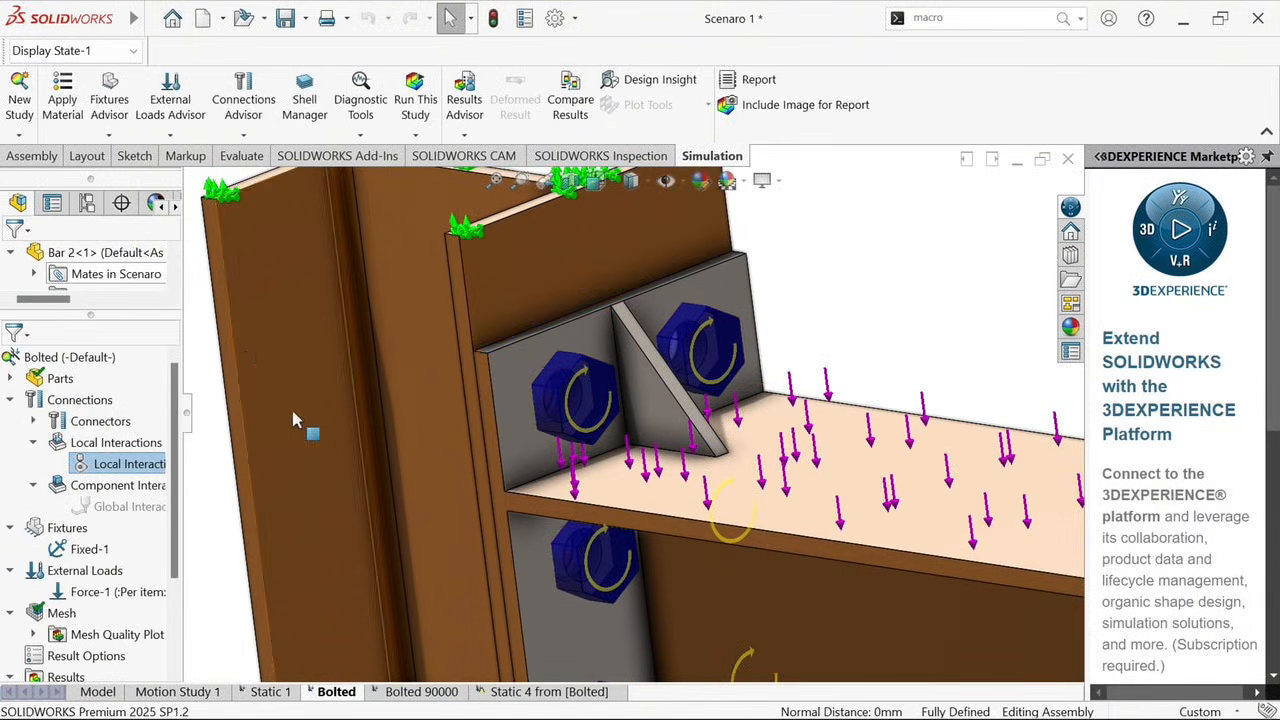
Examine the whole bolted joint from several angles, including the column fixtures, the upper flange load, the end plate and the bolts
scroll(640, 410, up, 3)
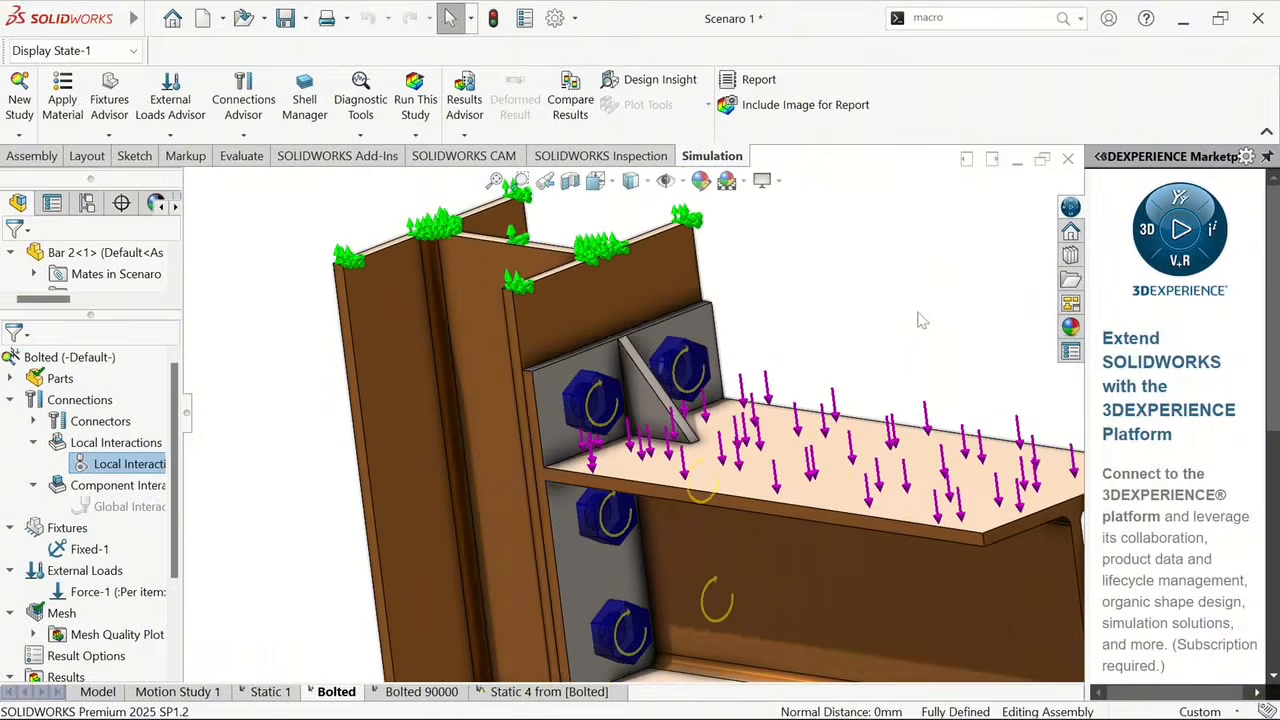
scroll(810, 460, up, 2)
middle_drag(780, 466, 752, 440)
click(750, 438)
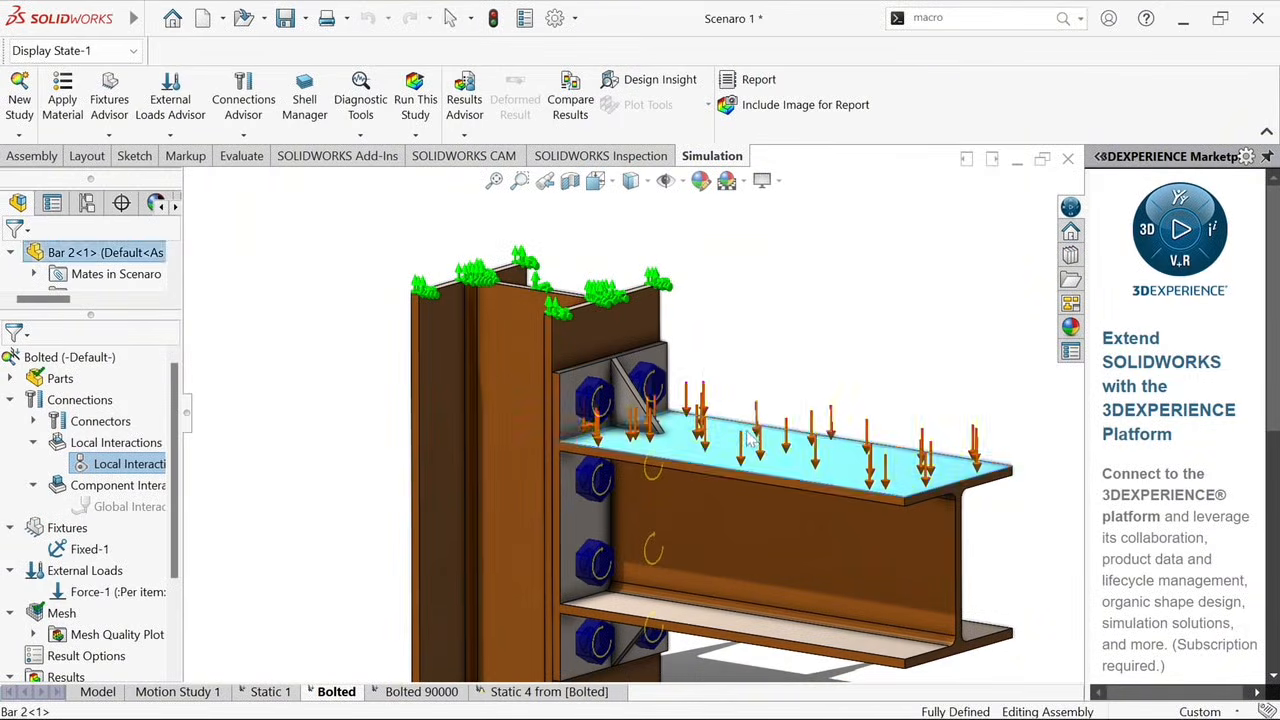
key(Escape)
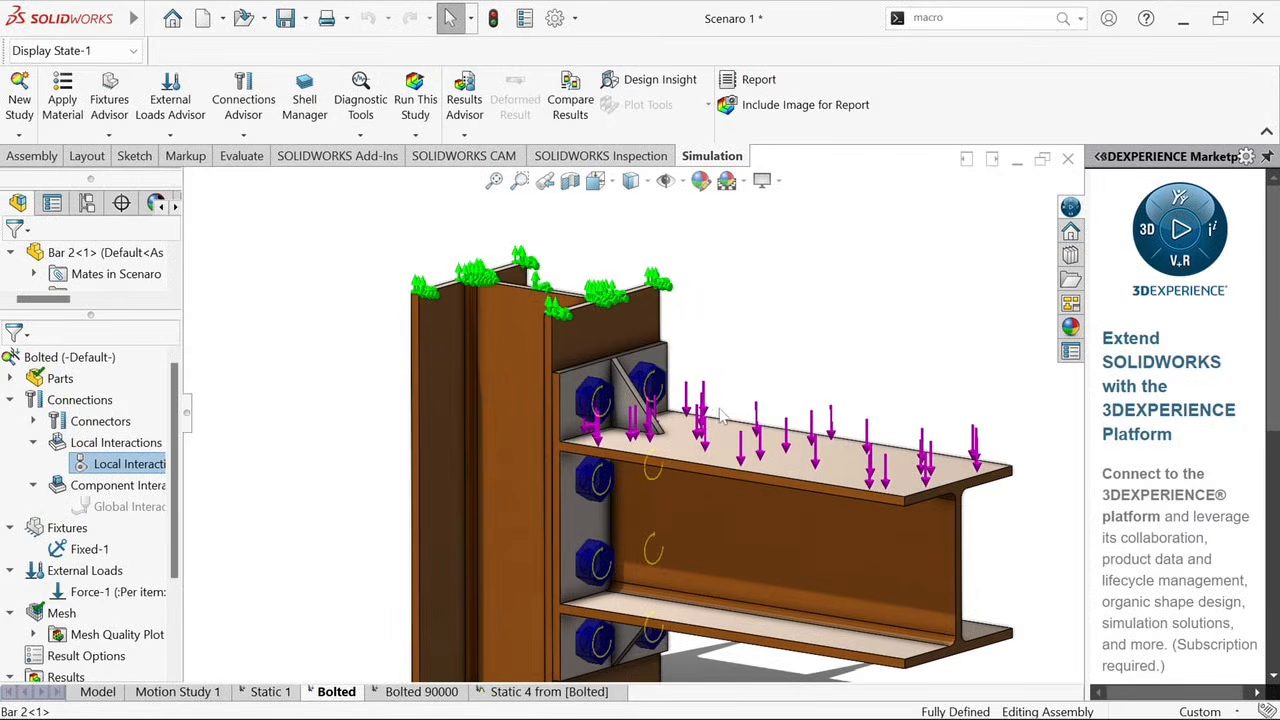
scroll(729, 418, up, 2)
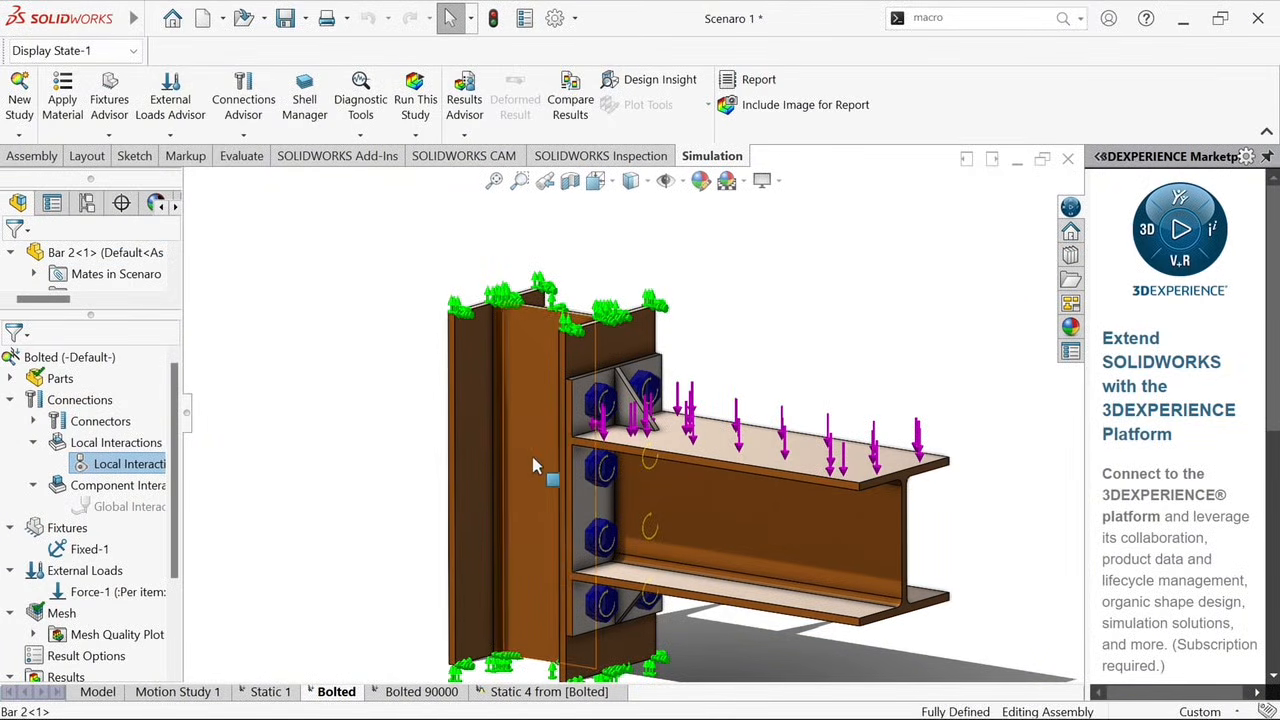
scroll(620, 465, up, 2)
scroll(650, 480, down, 2)
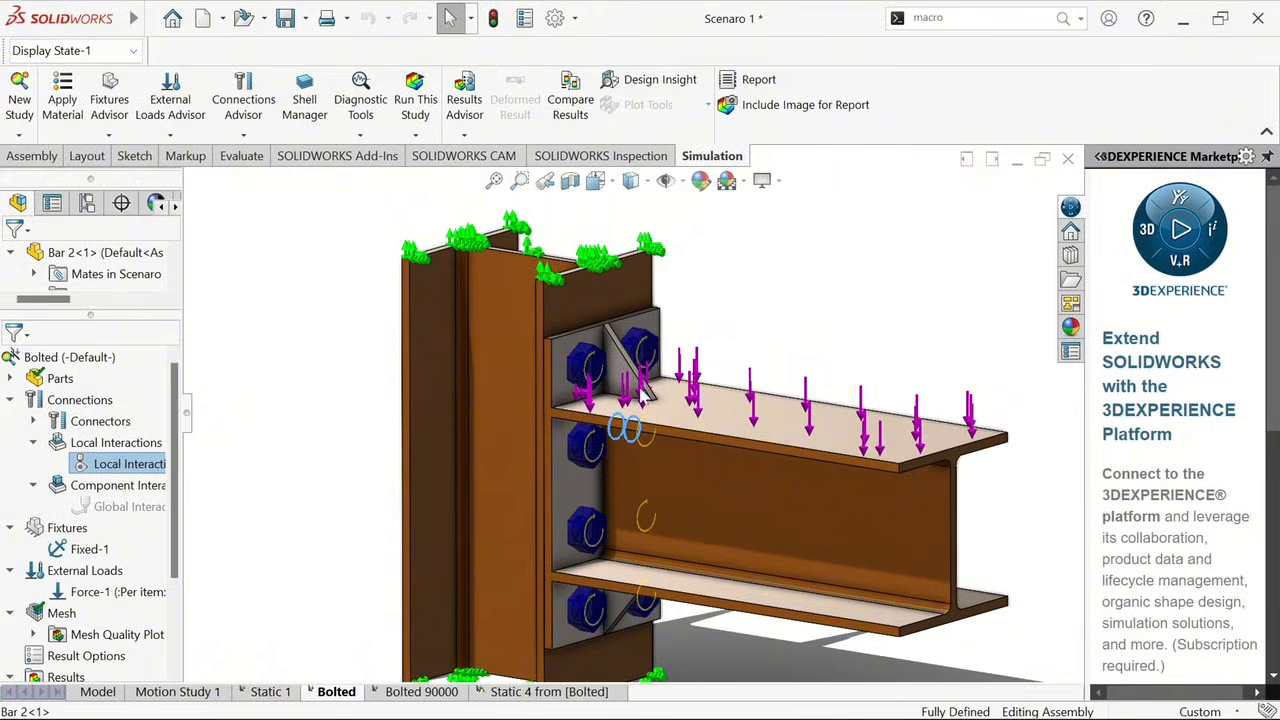
scroll(685, 368, down, 2)
middle_drag(689, 369, 636, 374)
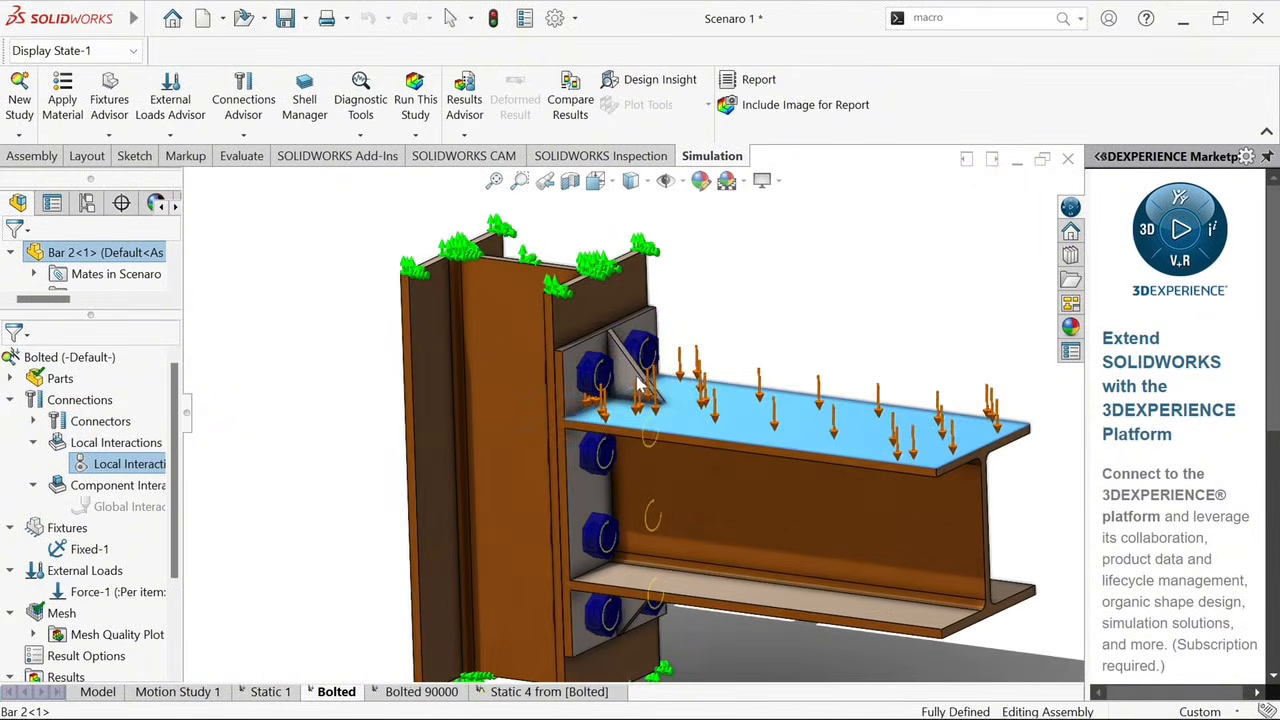
scroll(653, 362, down, 1)
scroll(652, 362, down, 1)
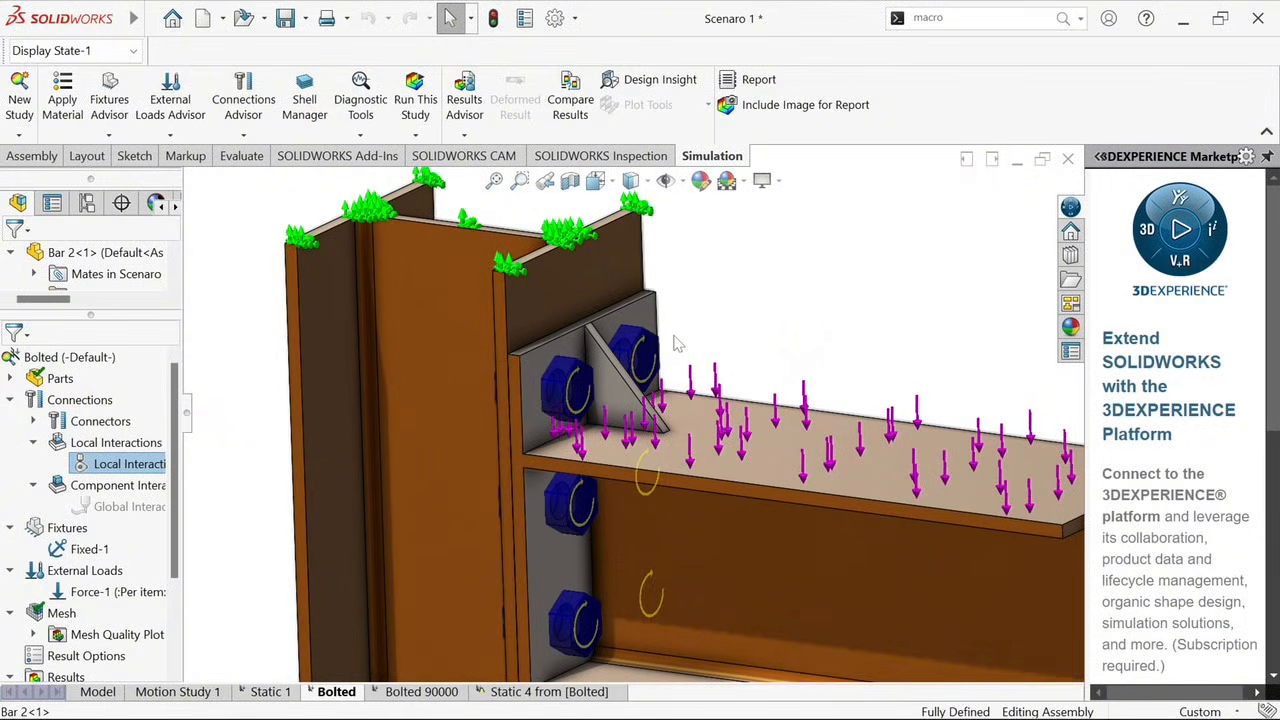
scroll(679, 350, up, 1)
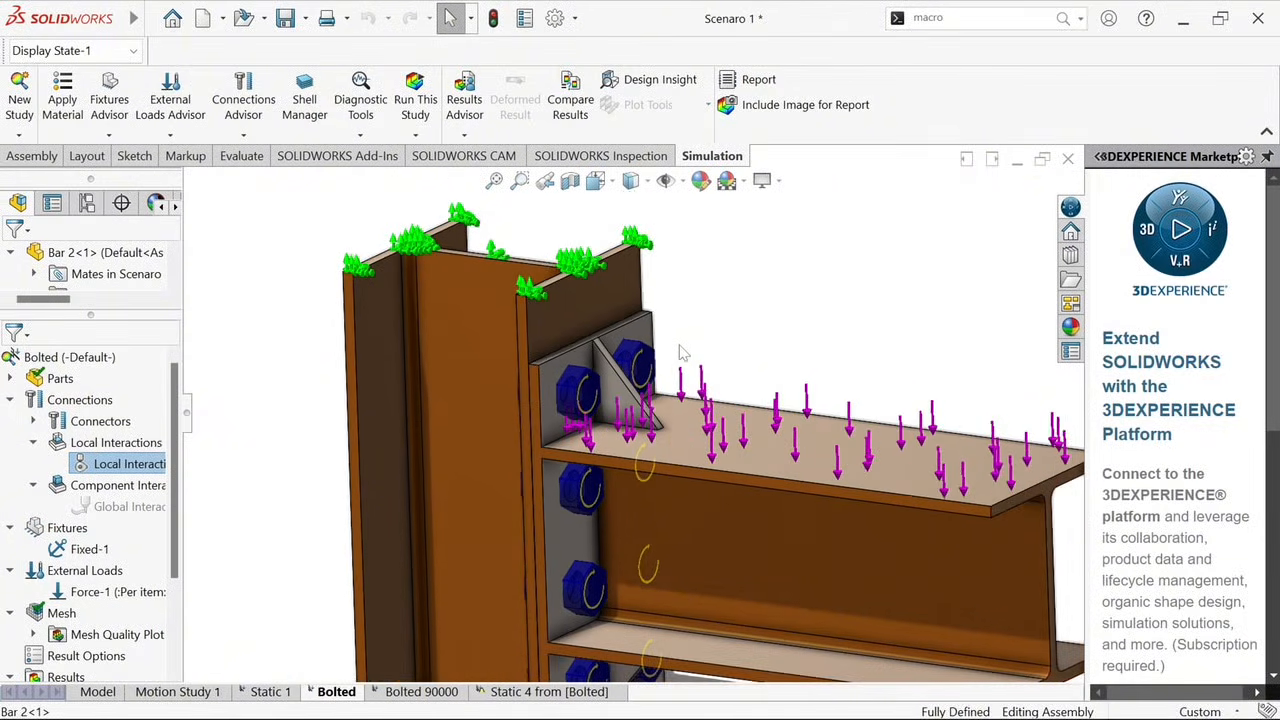
scroll(678, 466, up, 2)
middle_drag(679, 466, 657, 462)
mouse_move(656, 460)
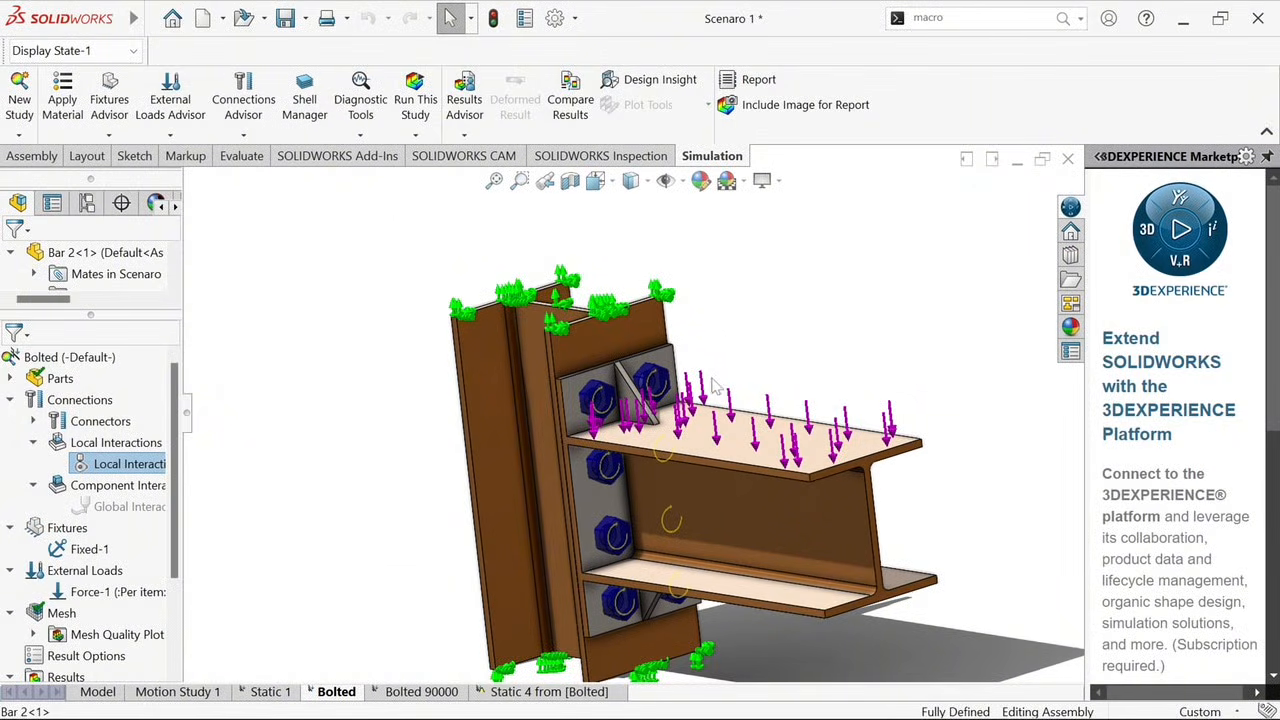
mouse_move(708, 382)
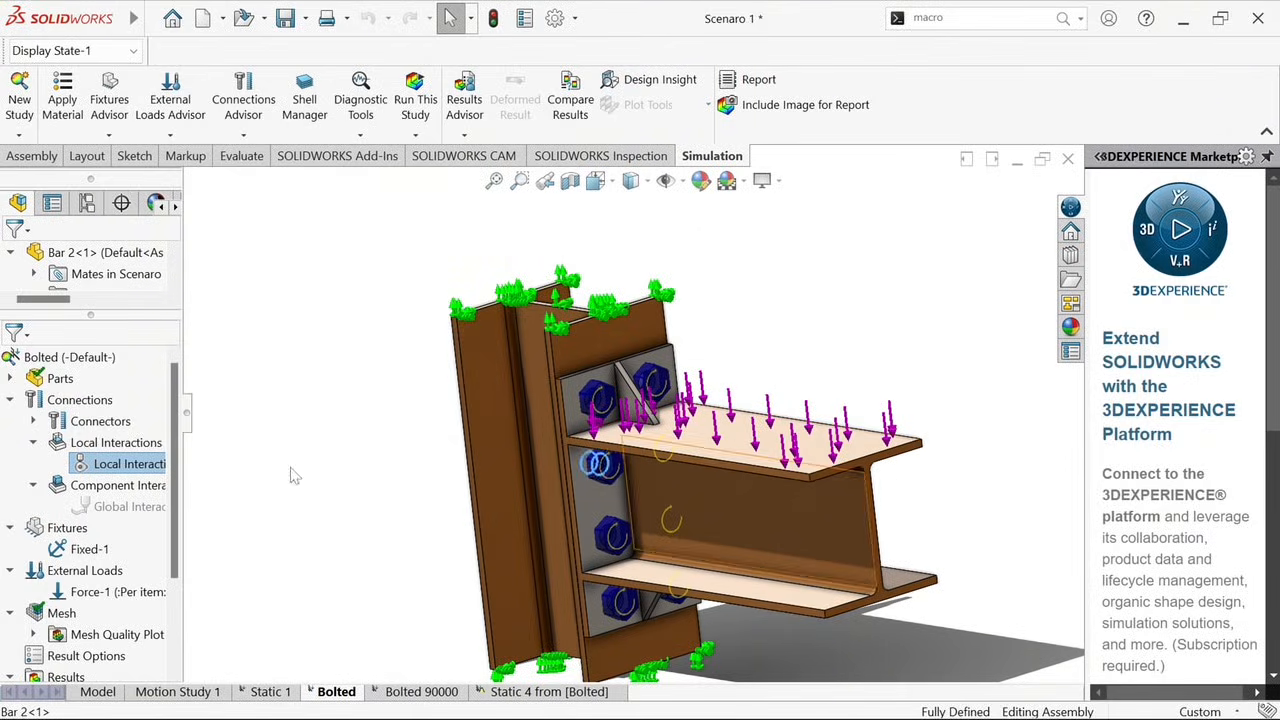
Expand the study's connectors and open the first counterbore-with-nut bolt's definition for editing
click(103, 424)
right_click(103, 430)
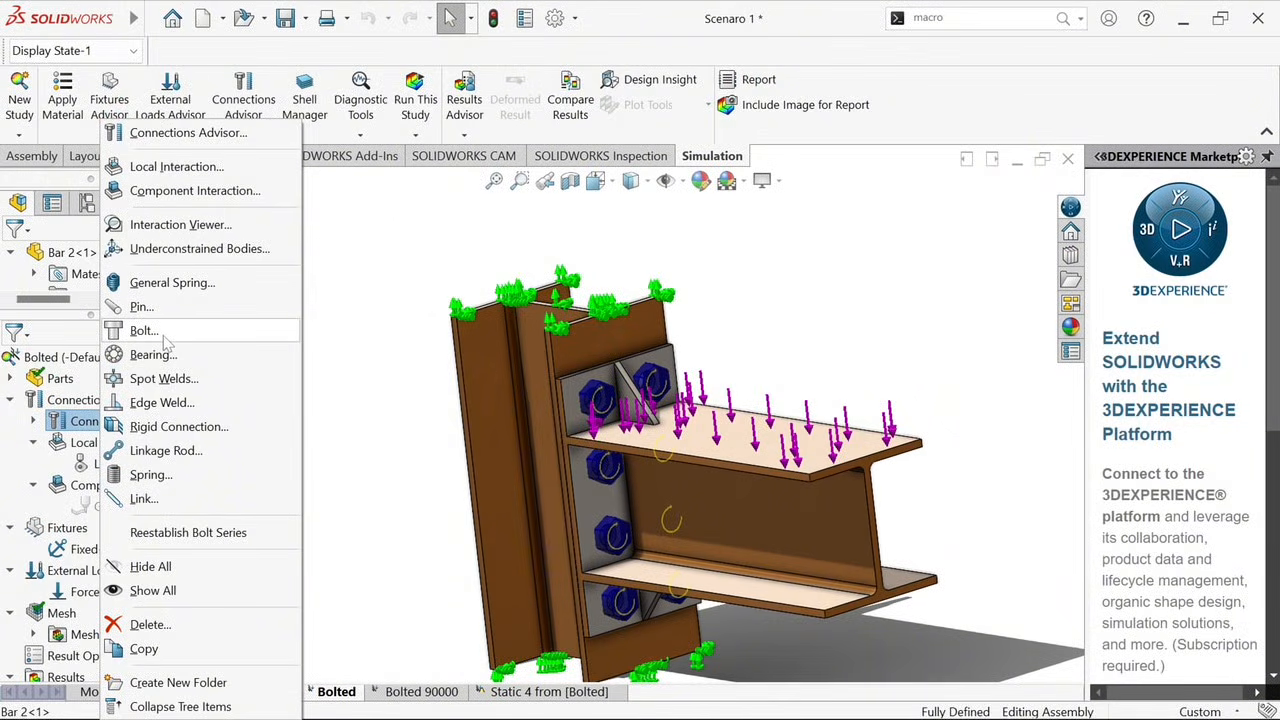
click(33, 421)
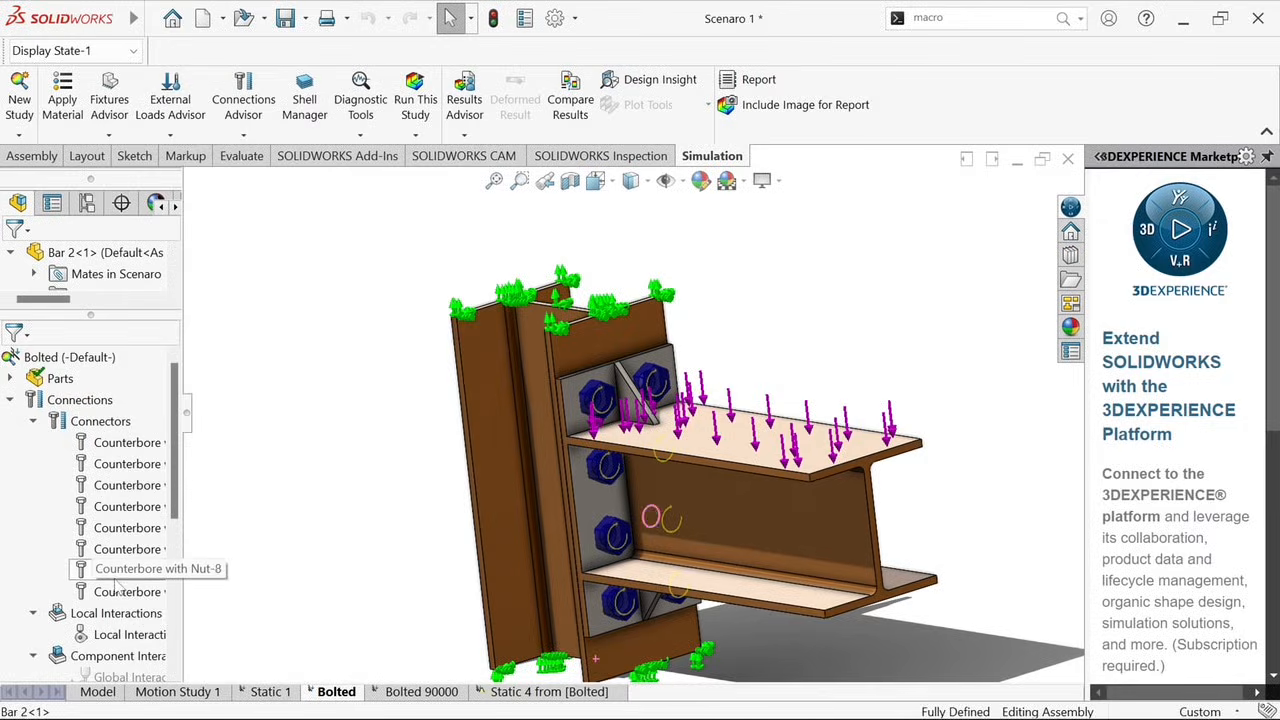
right_click(148, 441)
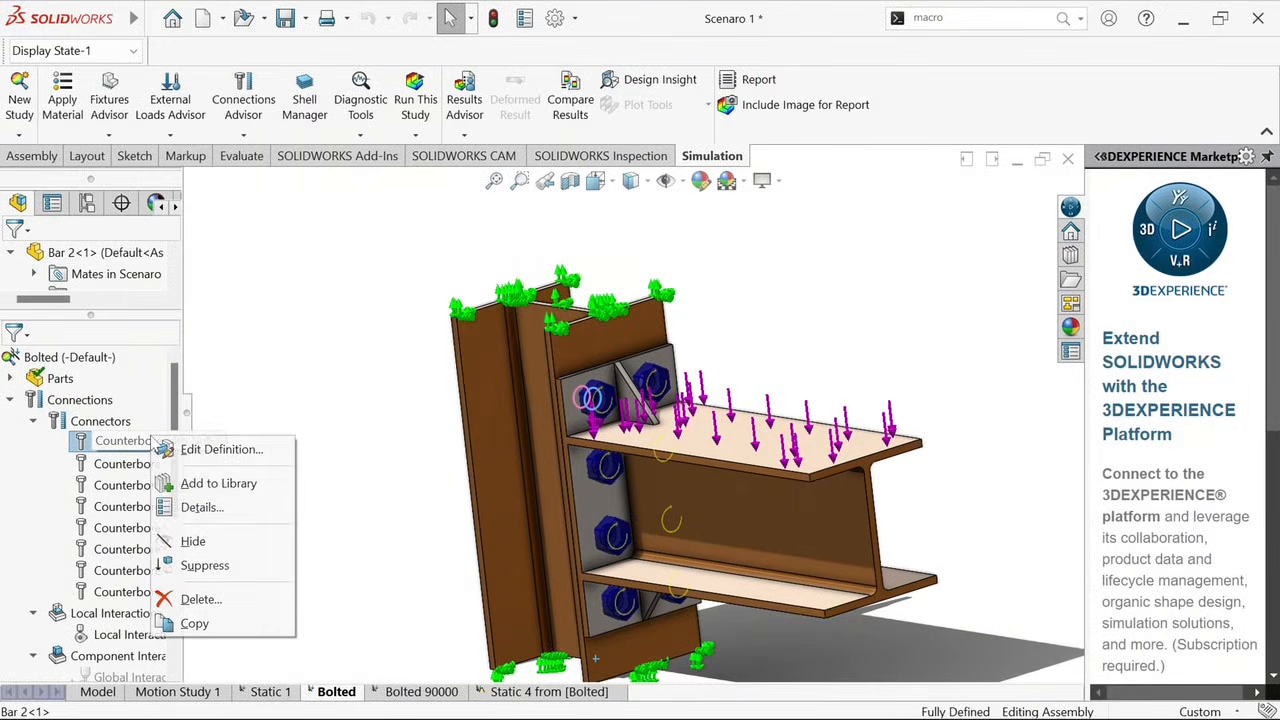
click(205, 450)
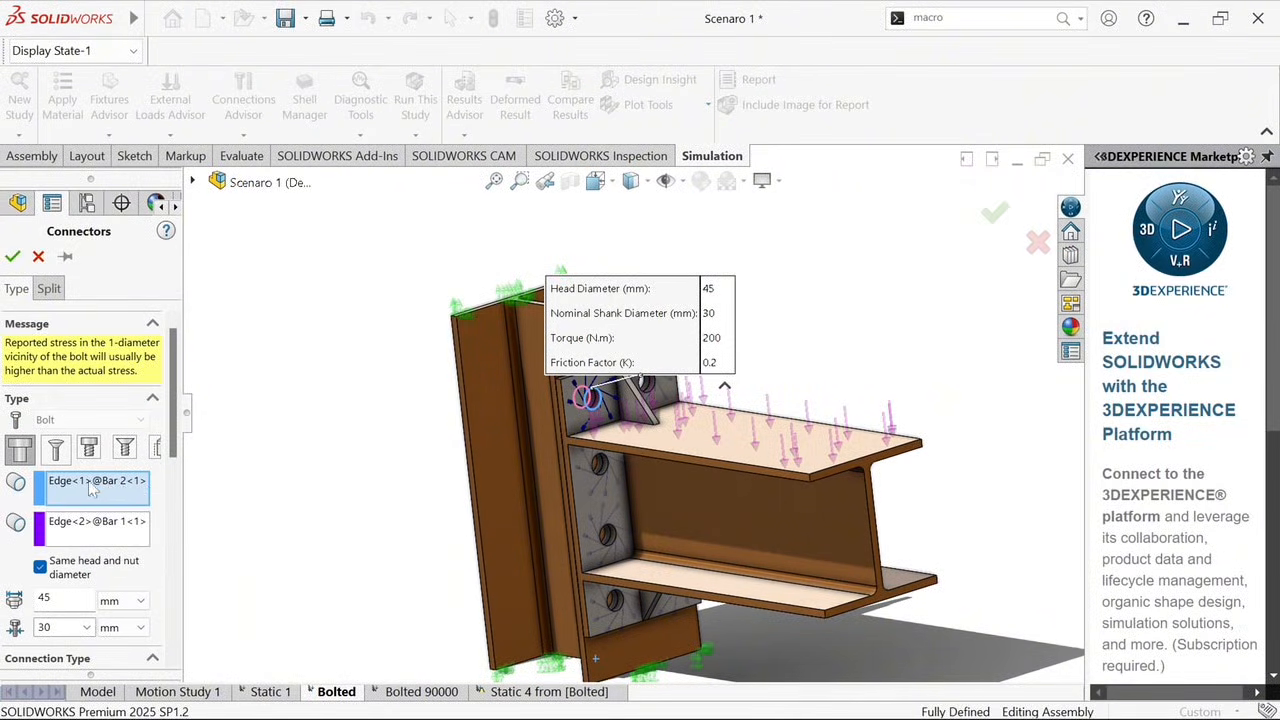
Examine the bolt's head and nut edge selections on Bar 2 and Bar 1 from both sides of the hole
click(96, 484)
scroll(605, 415, down, 2)
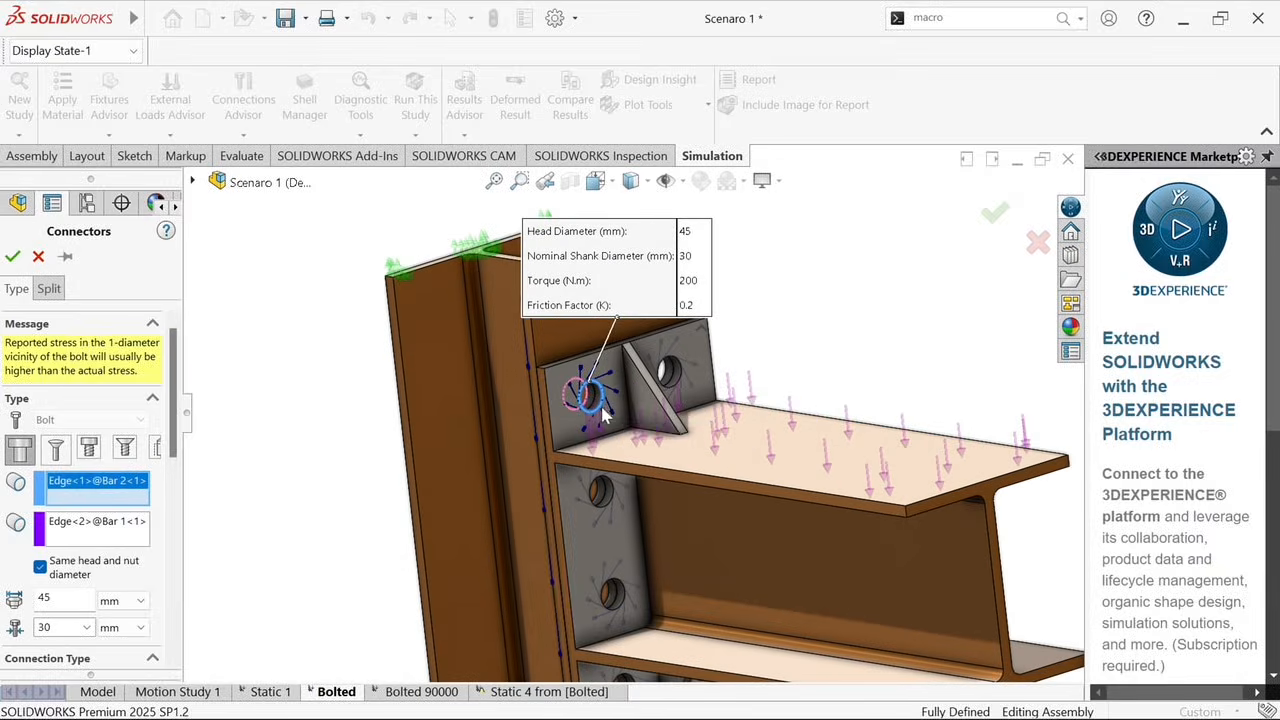
scroll(640, 412, down, 2)
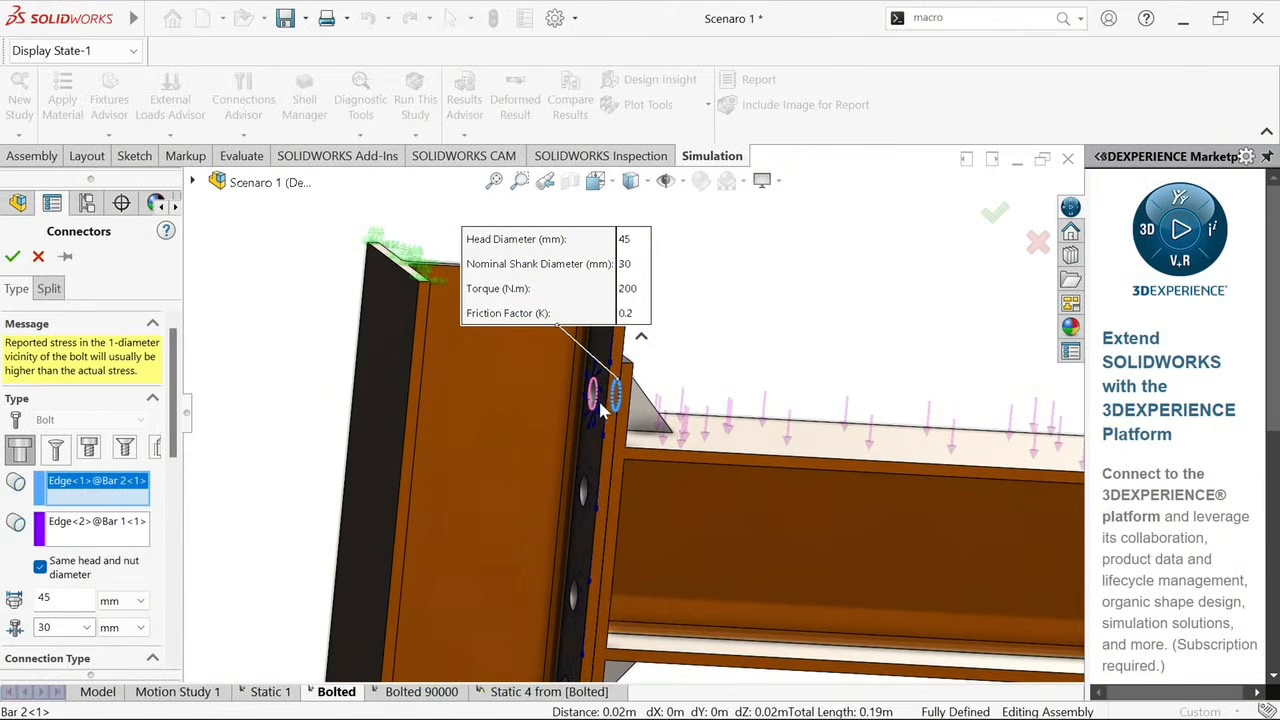
middle_drag(596, 404, 253, 478)
Review the bolt's head and shank diameters, connection type, material and torque pre-load, and close the definition without changes
scroll(176, 452, down, 3)
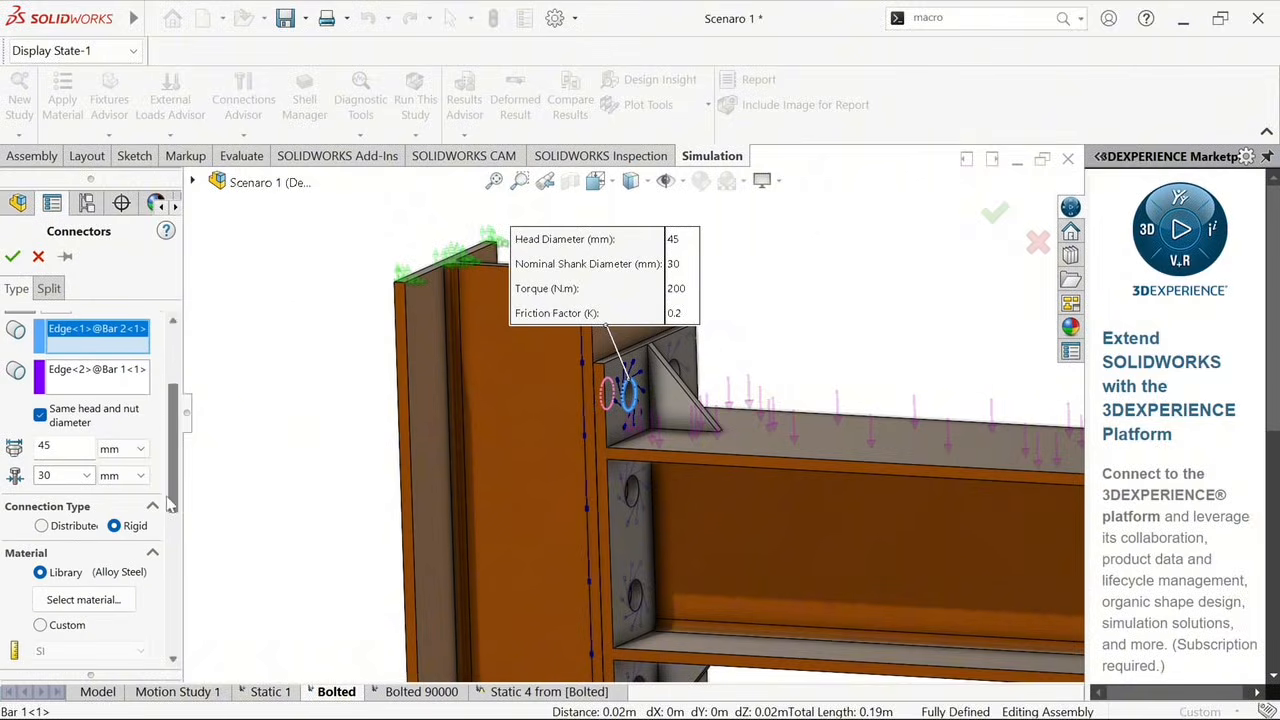
double_click(46, 476)
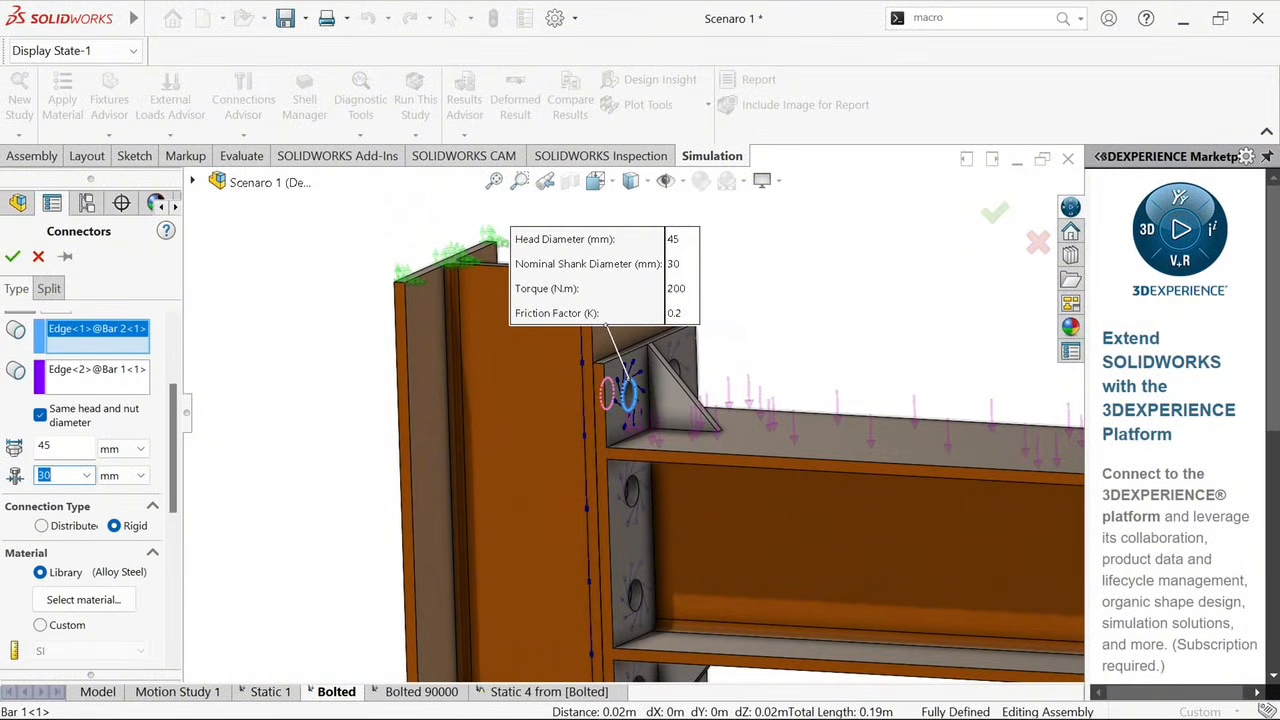
click(68, 448)
scroll(180, 476, down, 2)
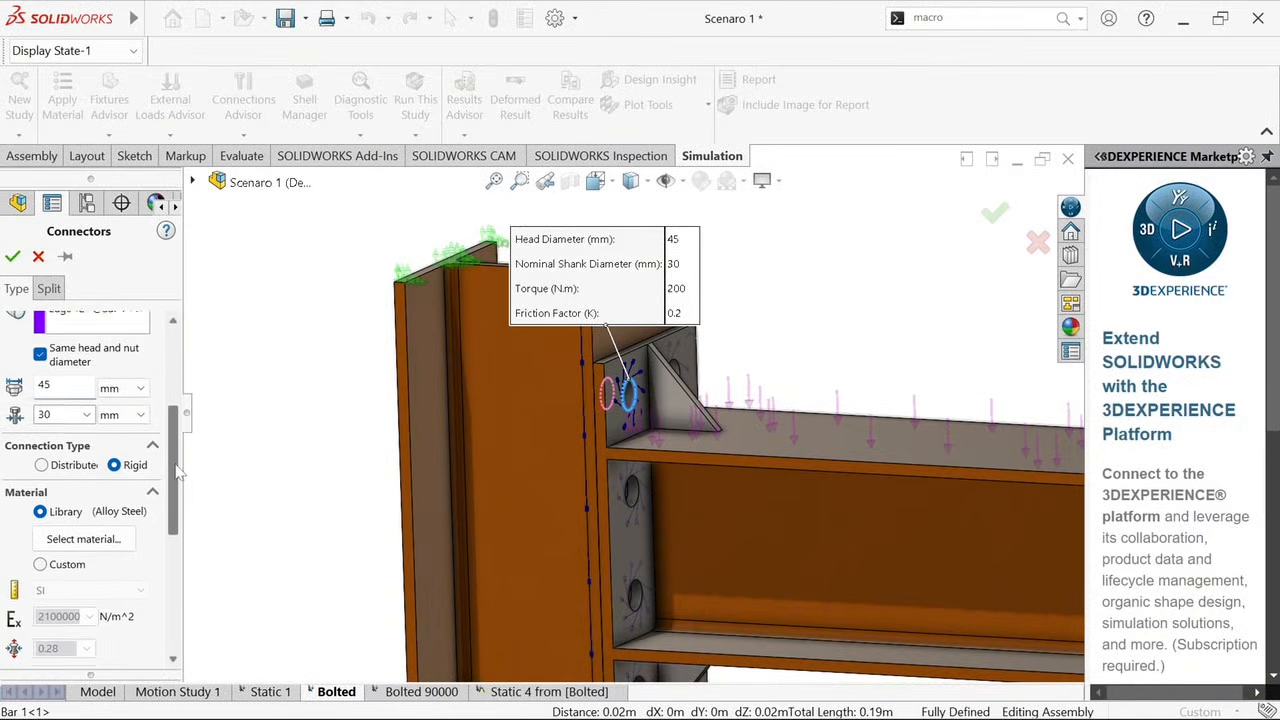
scroll(180, 476, down, 1)
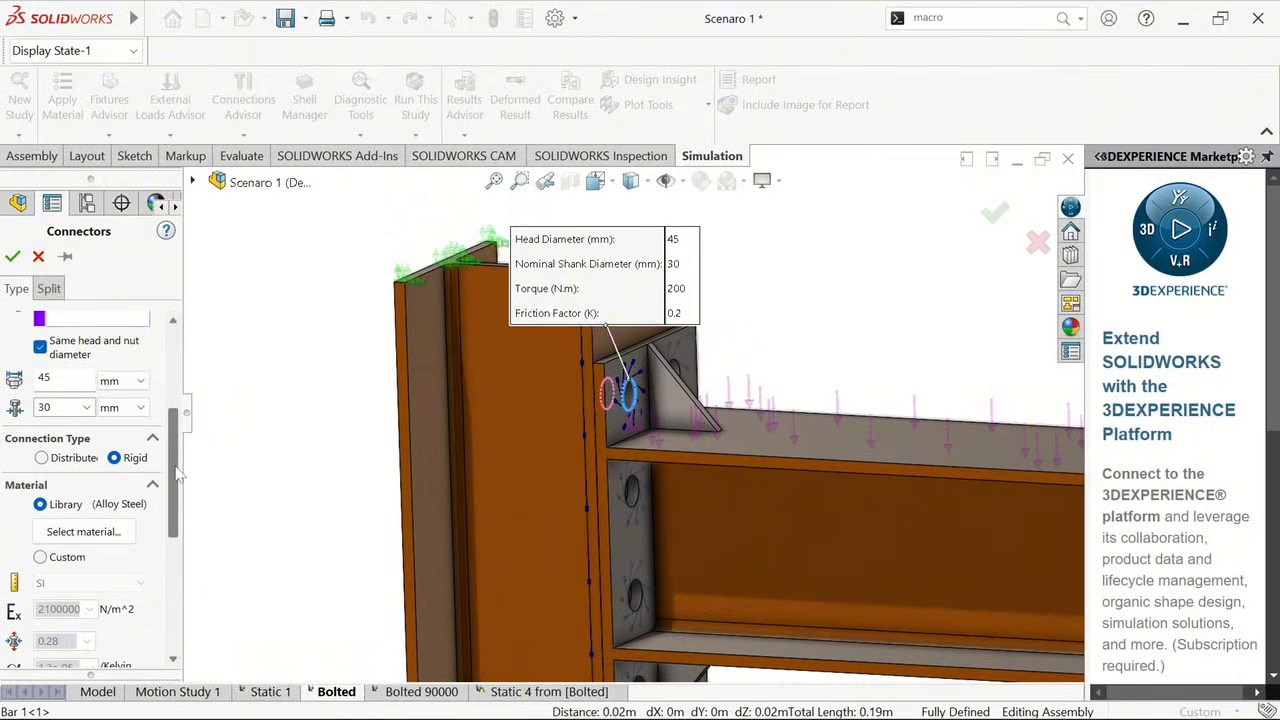
drag(178, 476, 178, 590)
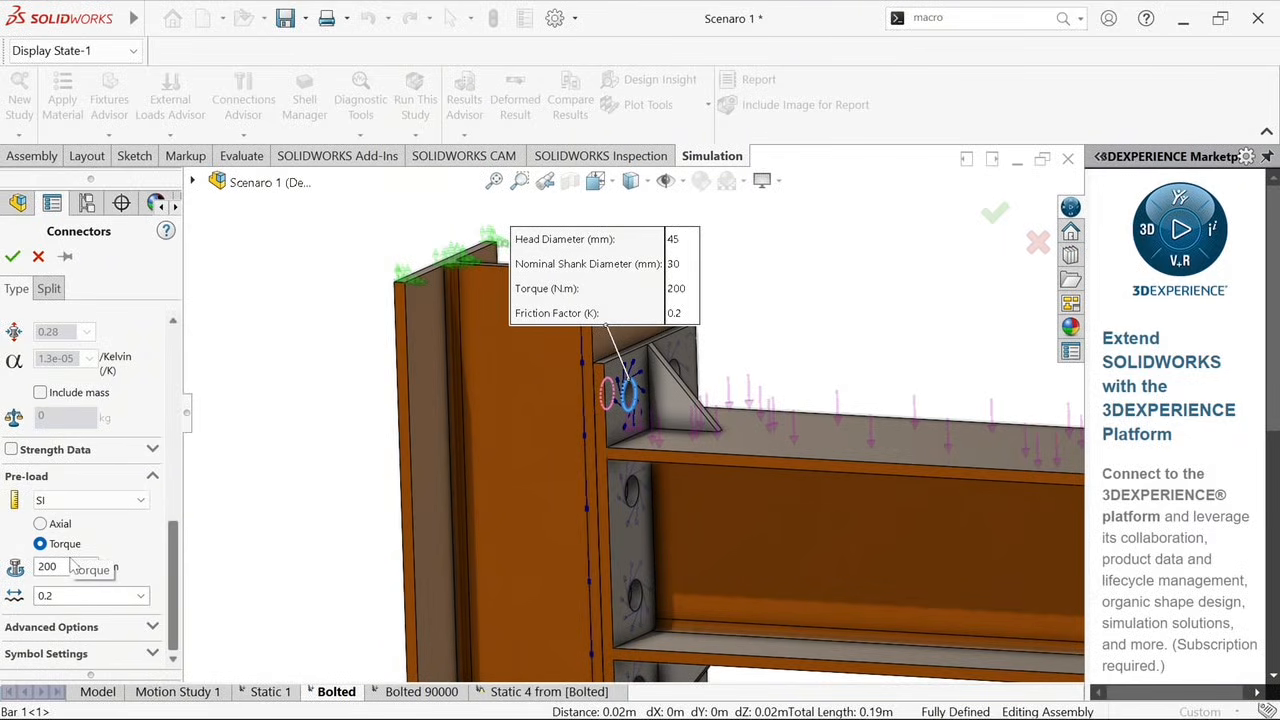
click(60, 258)
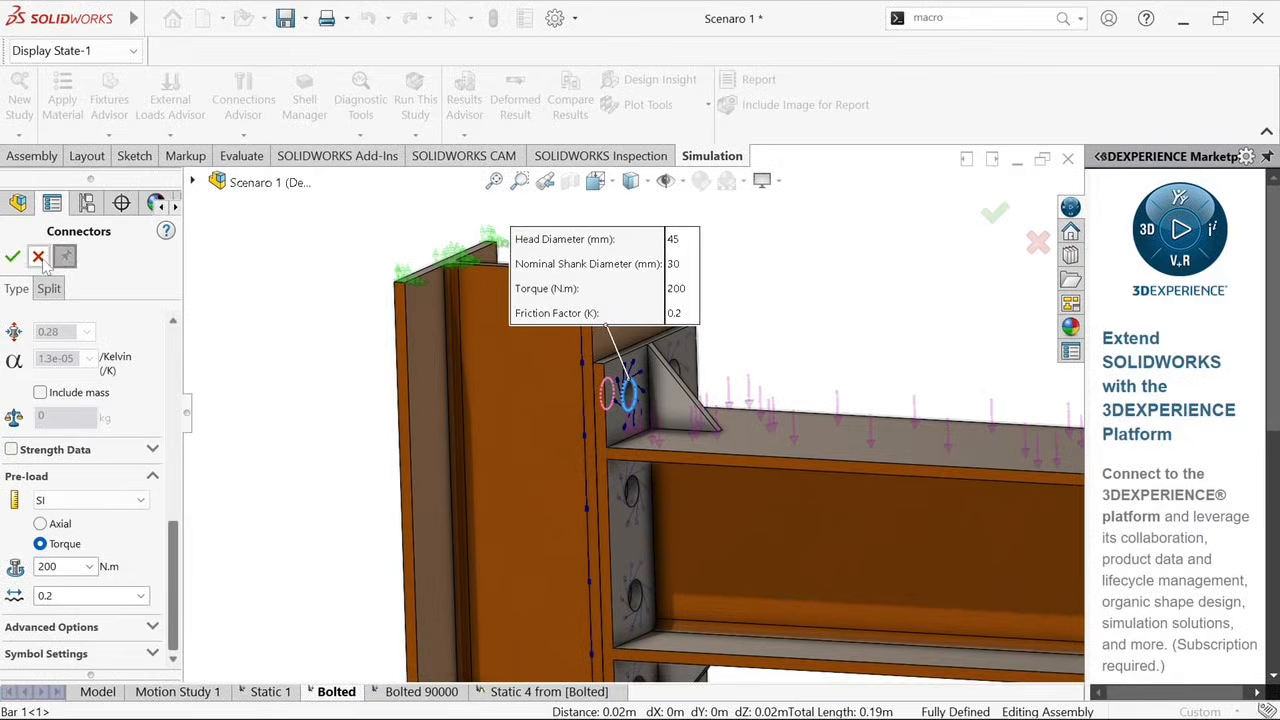
click(38, 258)
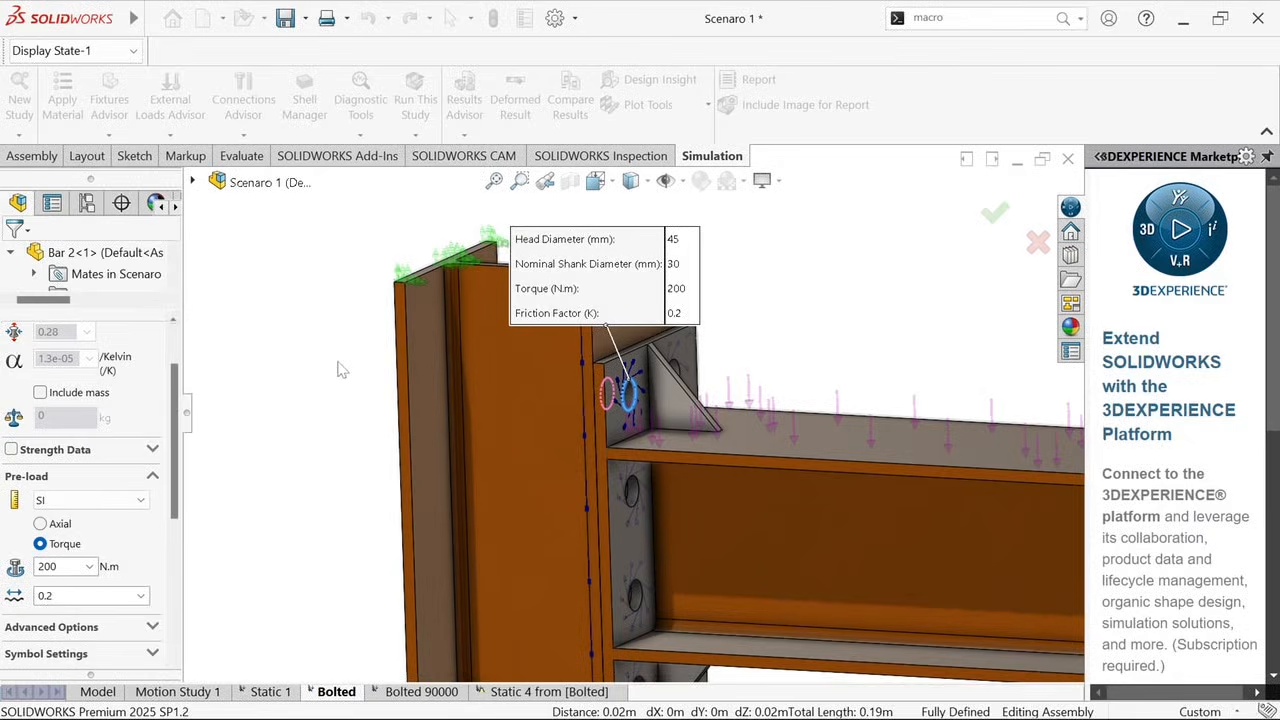
Display the study's mesh quality plot and inspect the element mesh across the whole bolted joint
click(618, 351)
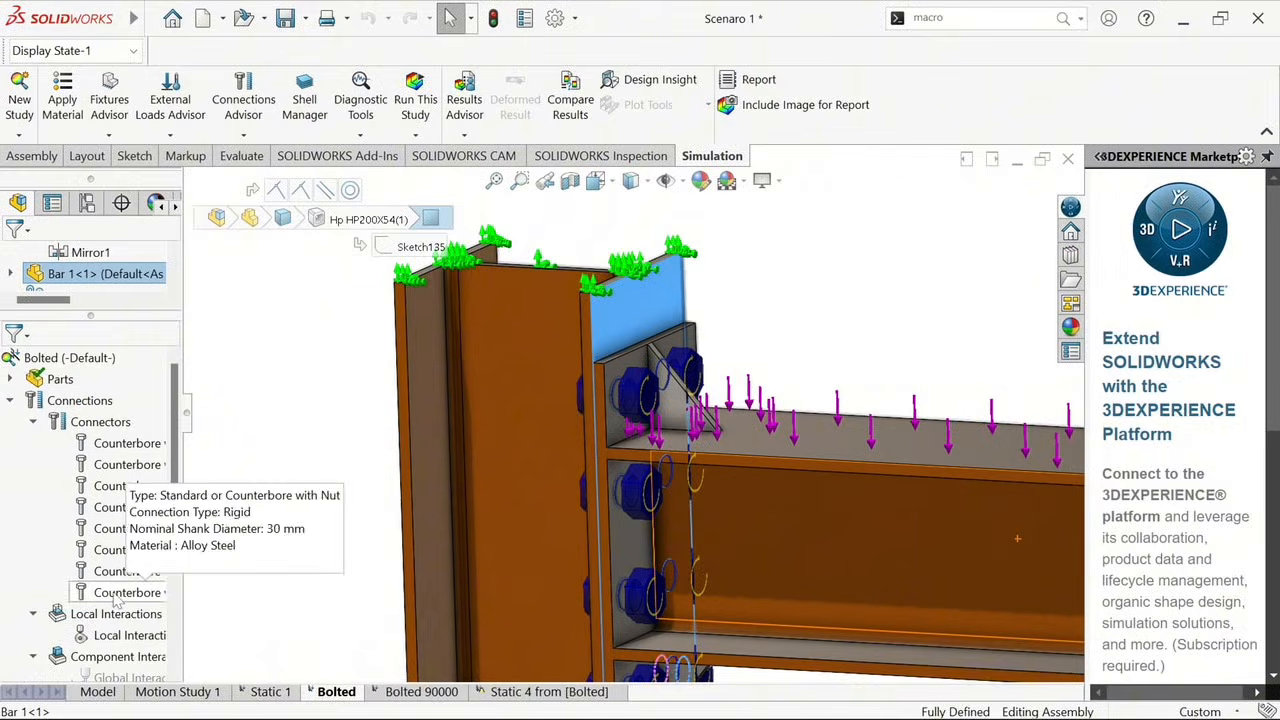
scroll(115, 597, down, 2)
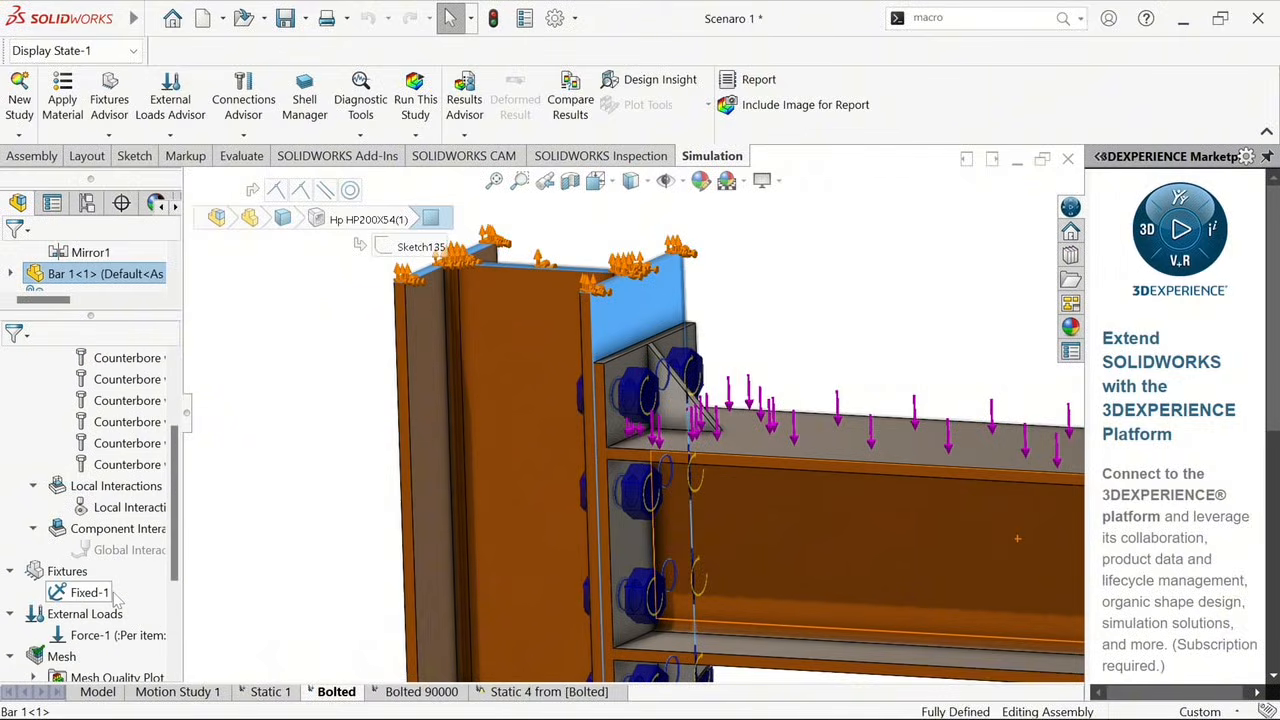
right_click(61, 656)
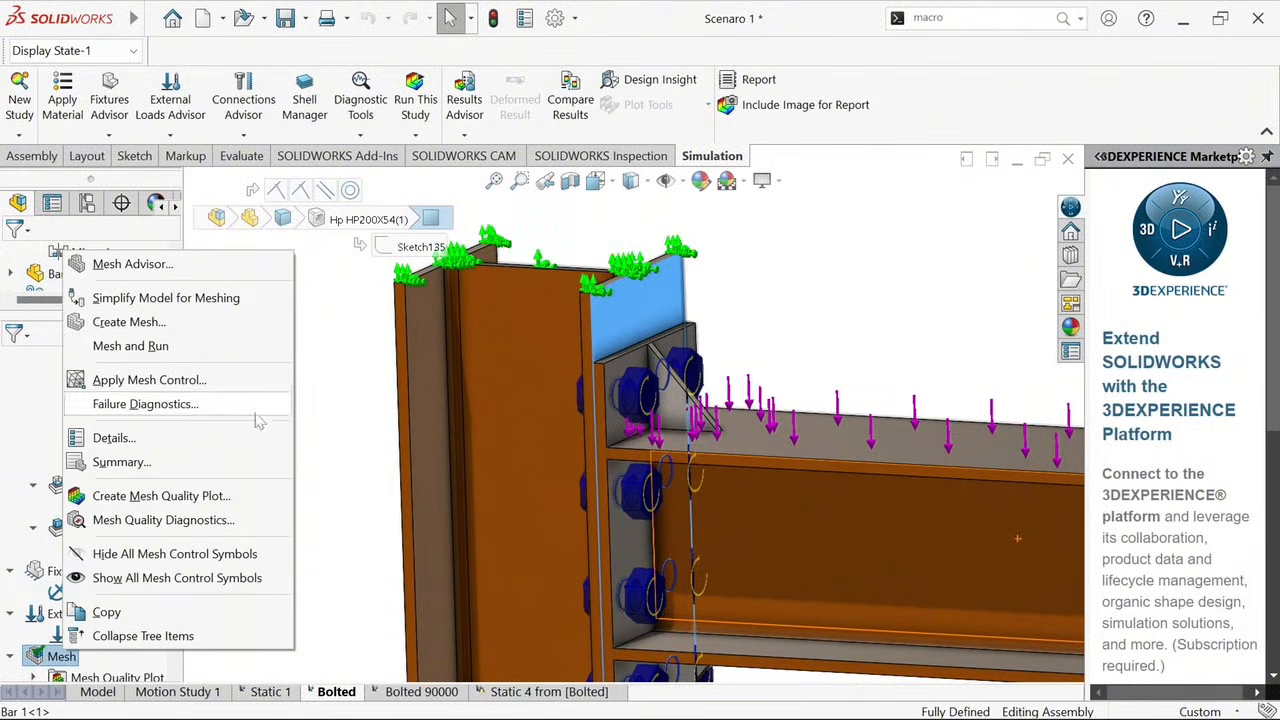
click(311, 453)
scroll(178, 521, down, 2)
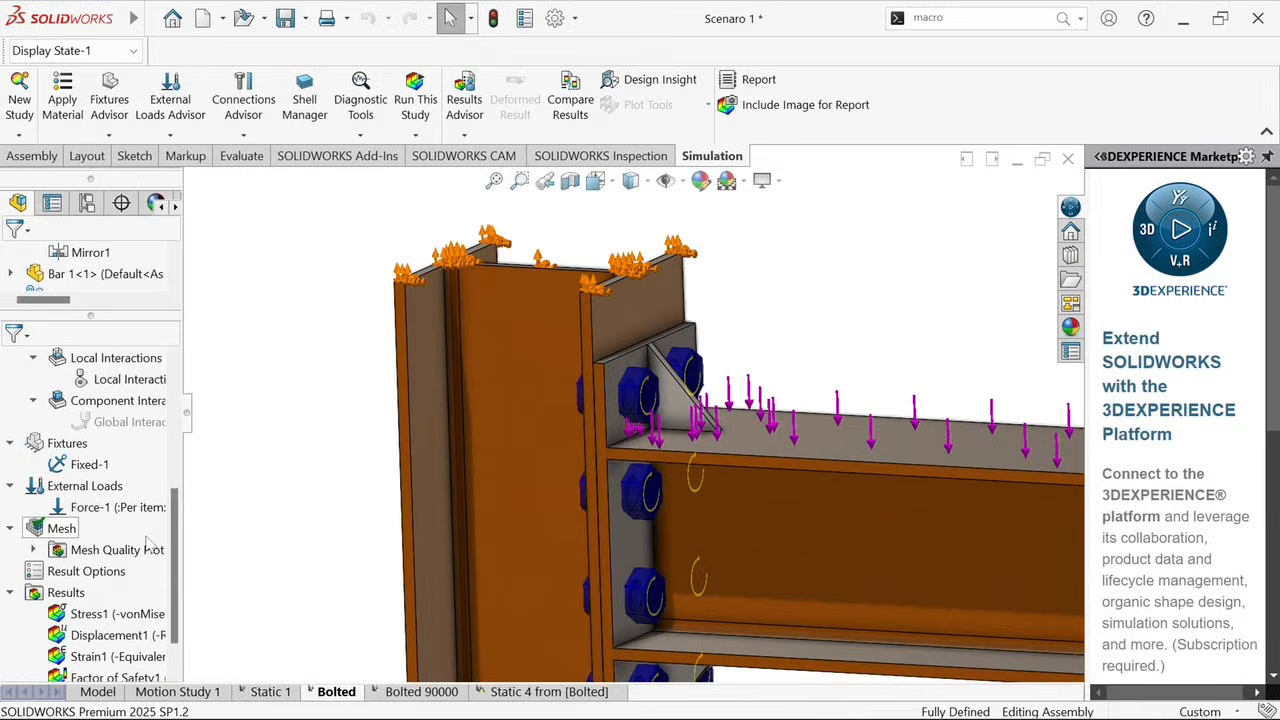
click(34, 550)
click(118, 568)
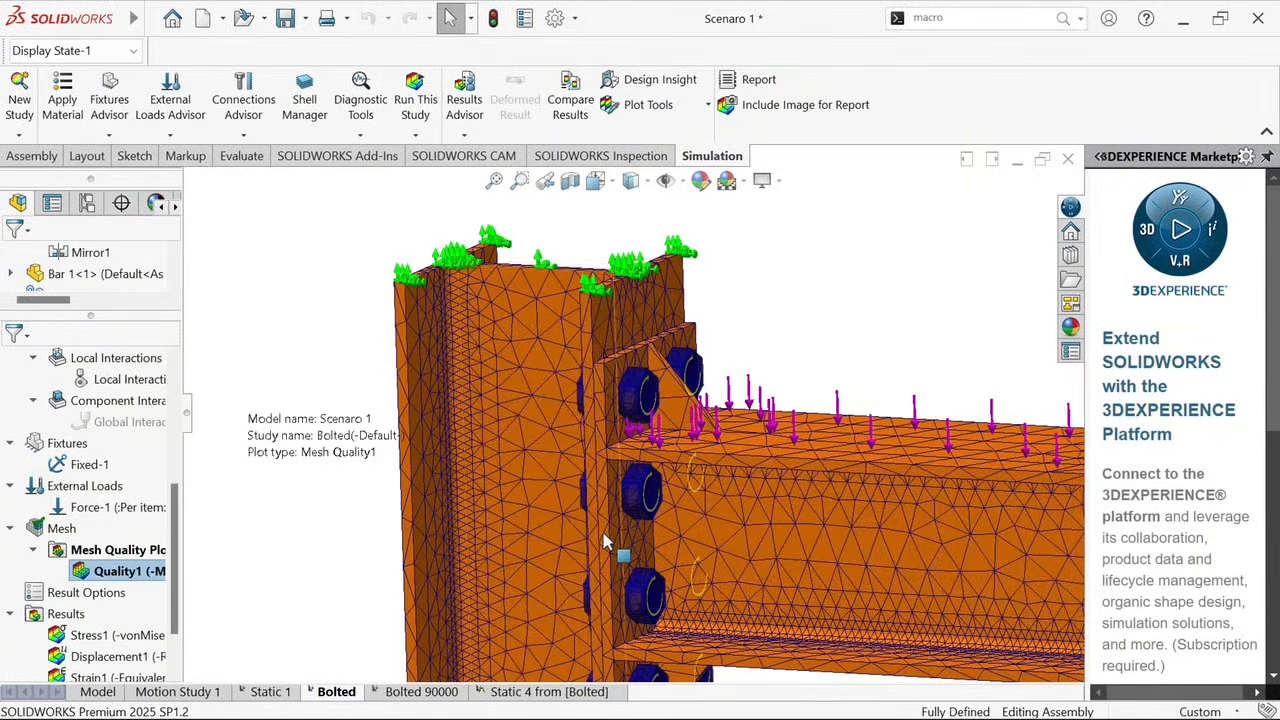
scroll(618, 508, up, 3)
middle_drag(618, 508, 570, 486)
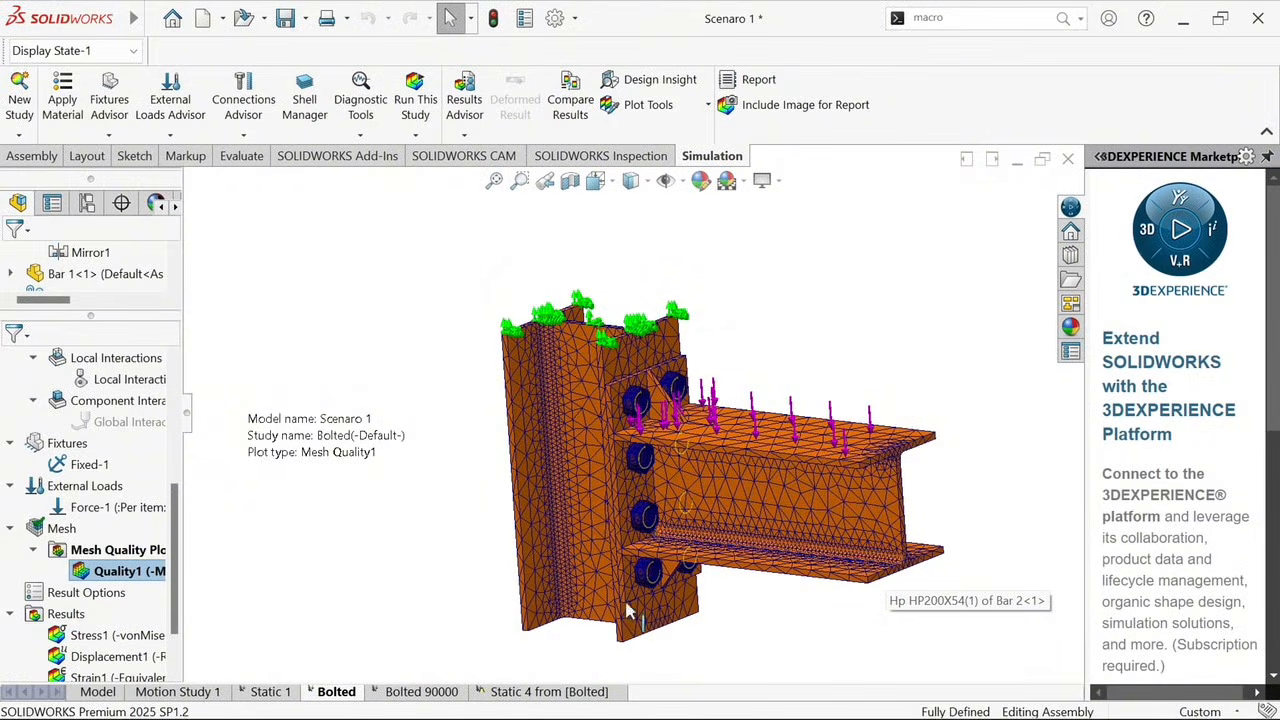
scroll(155, 551, down, 1)
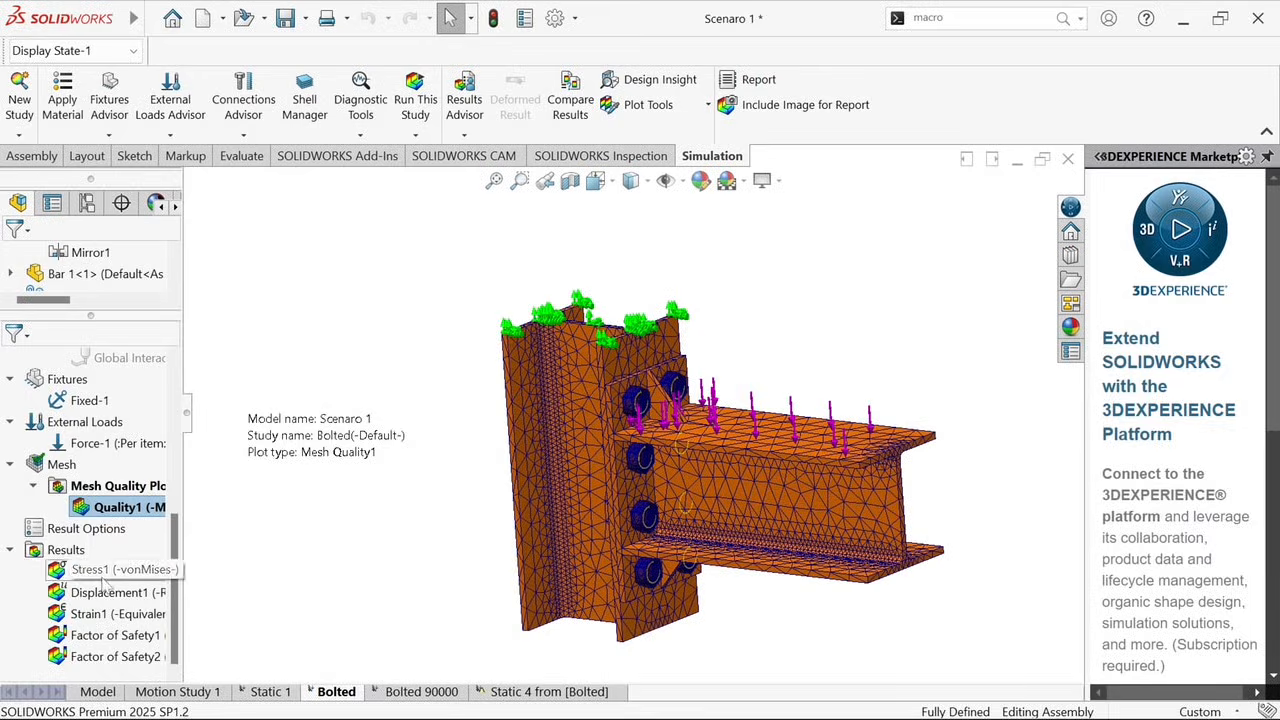
click(66, 553)
right_click(66, 551)
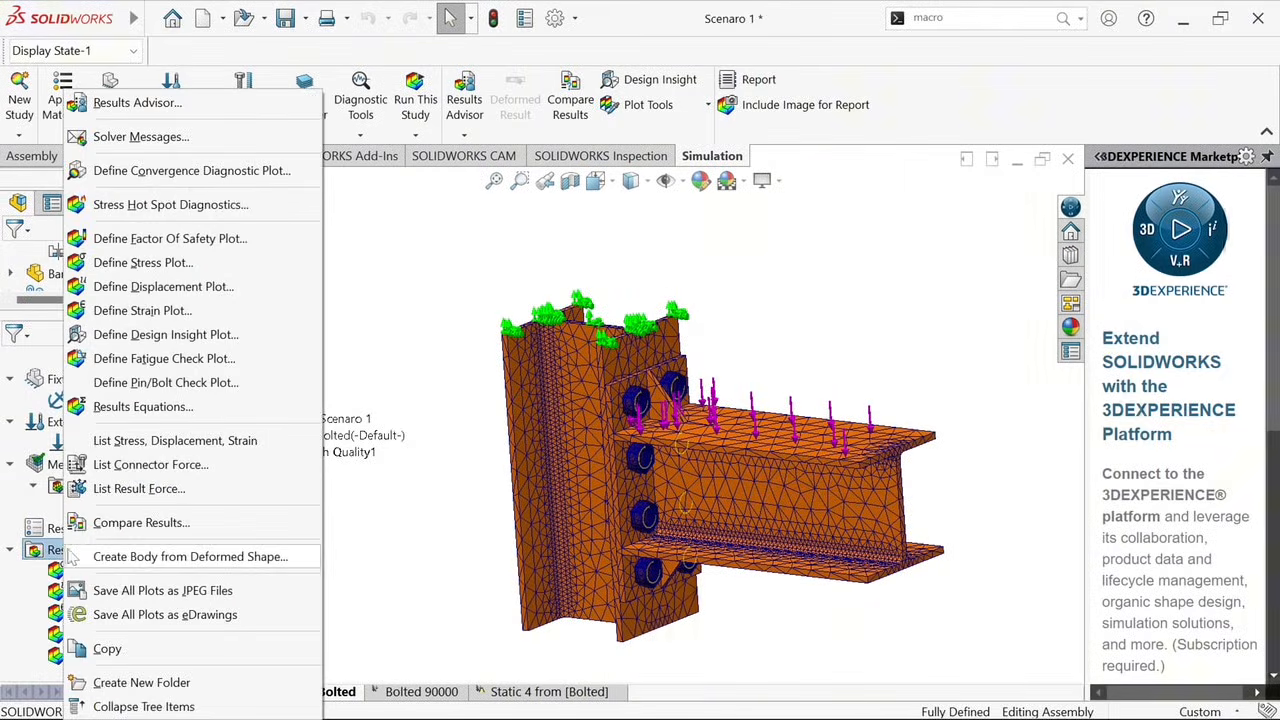
click(348, 205)
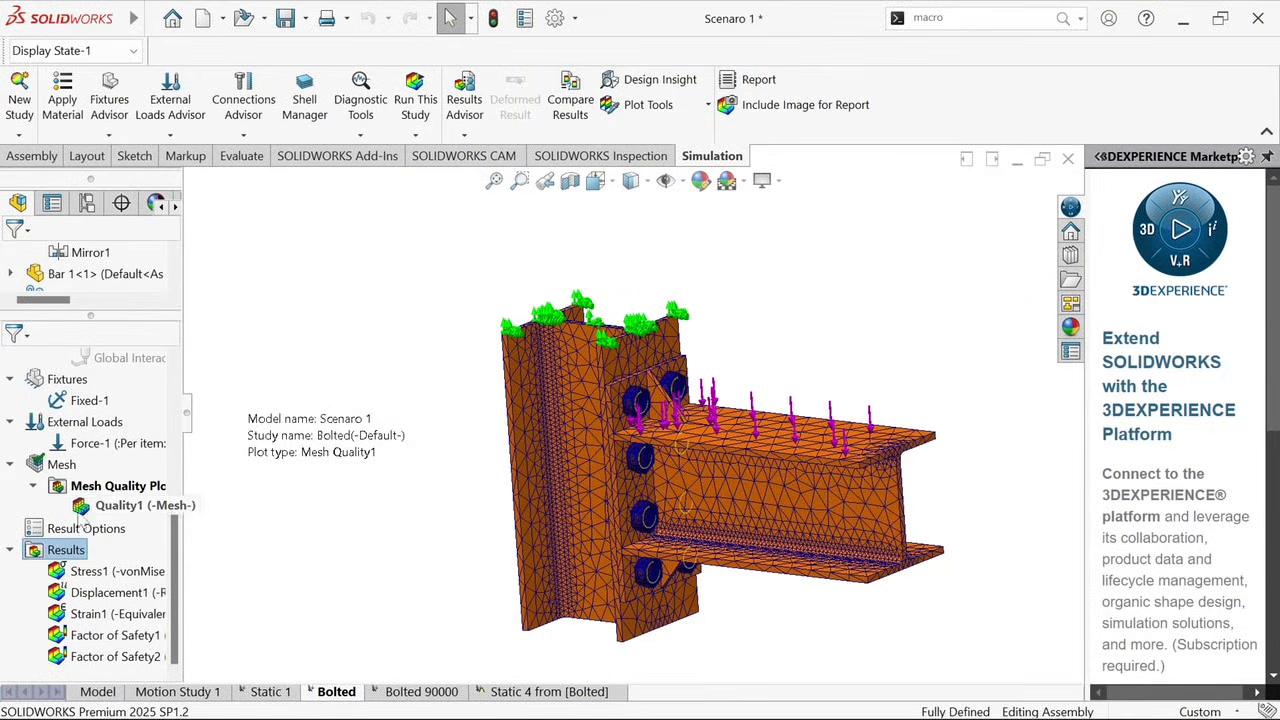
scroll(126, 410, up, 5)
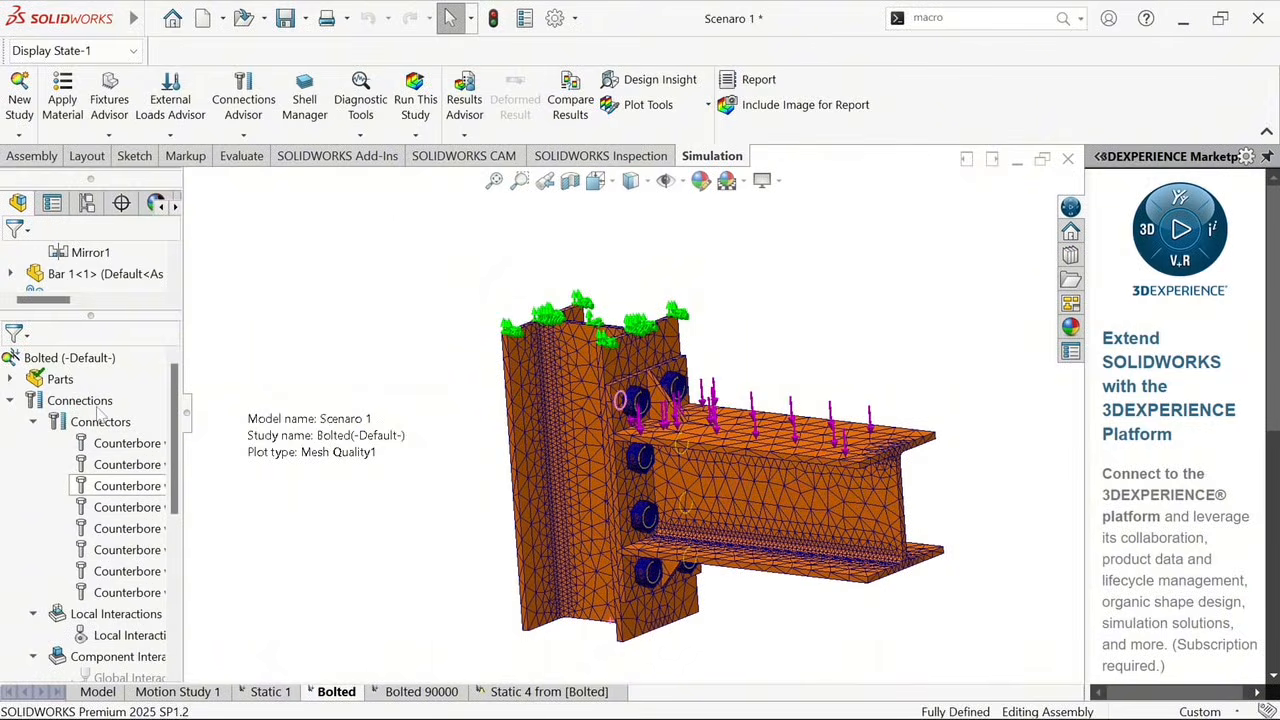
right_click(84, 363)
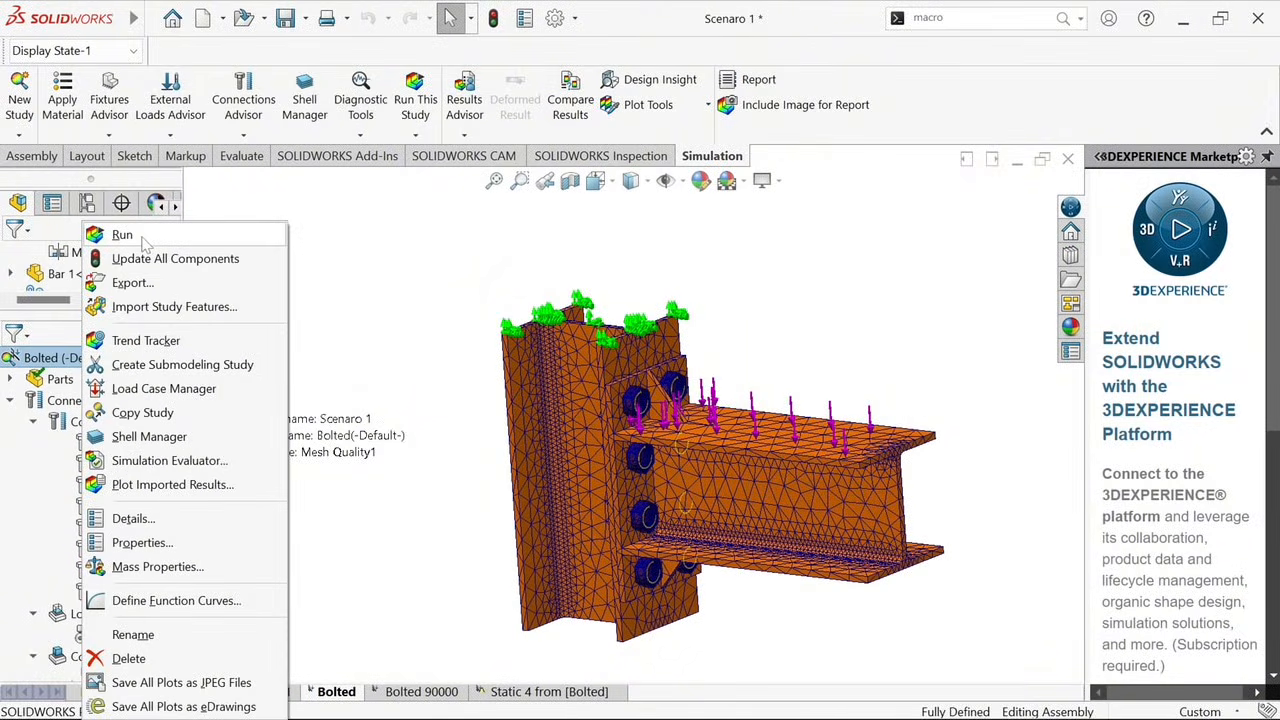
click(295, 380)
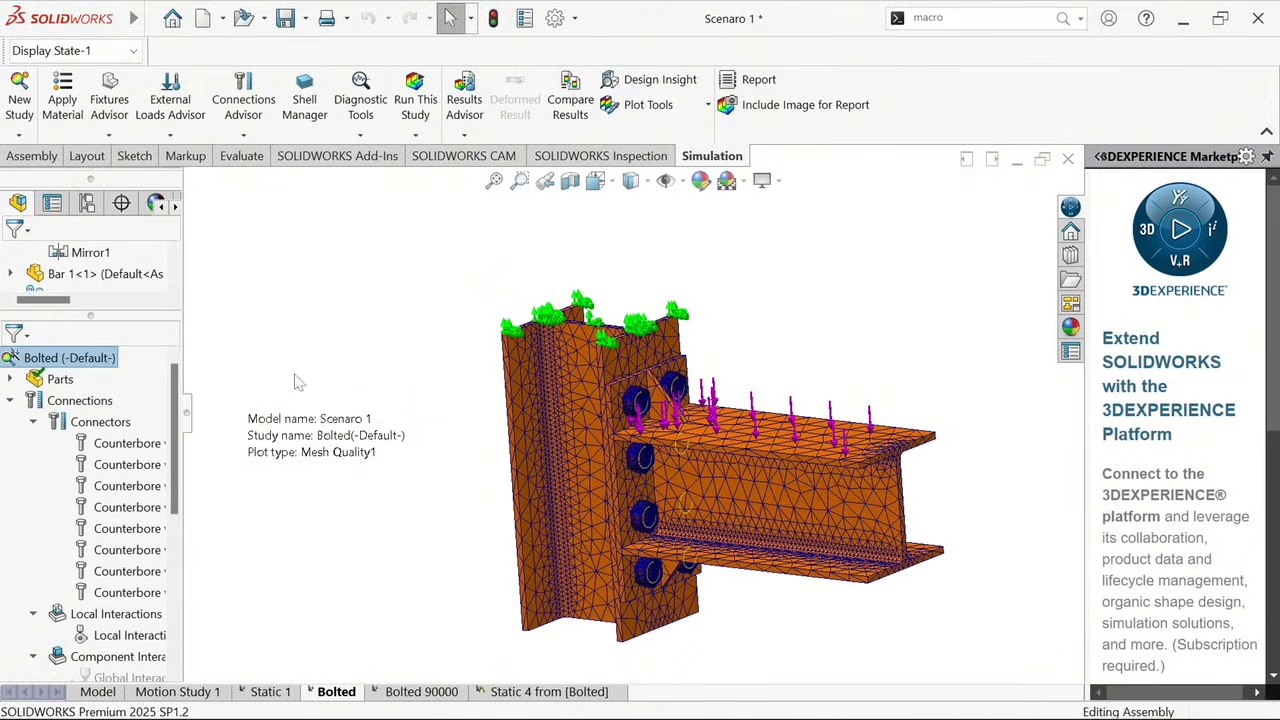
Display the von Mises stress plot and move its maximum-value callout clear of the joint, beside the column
scroll(97, 598, down, 1)
scroll(97, 600, down, 3)
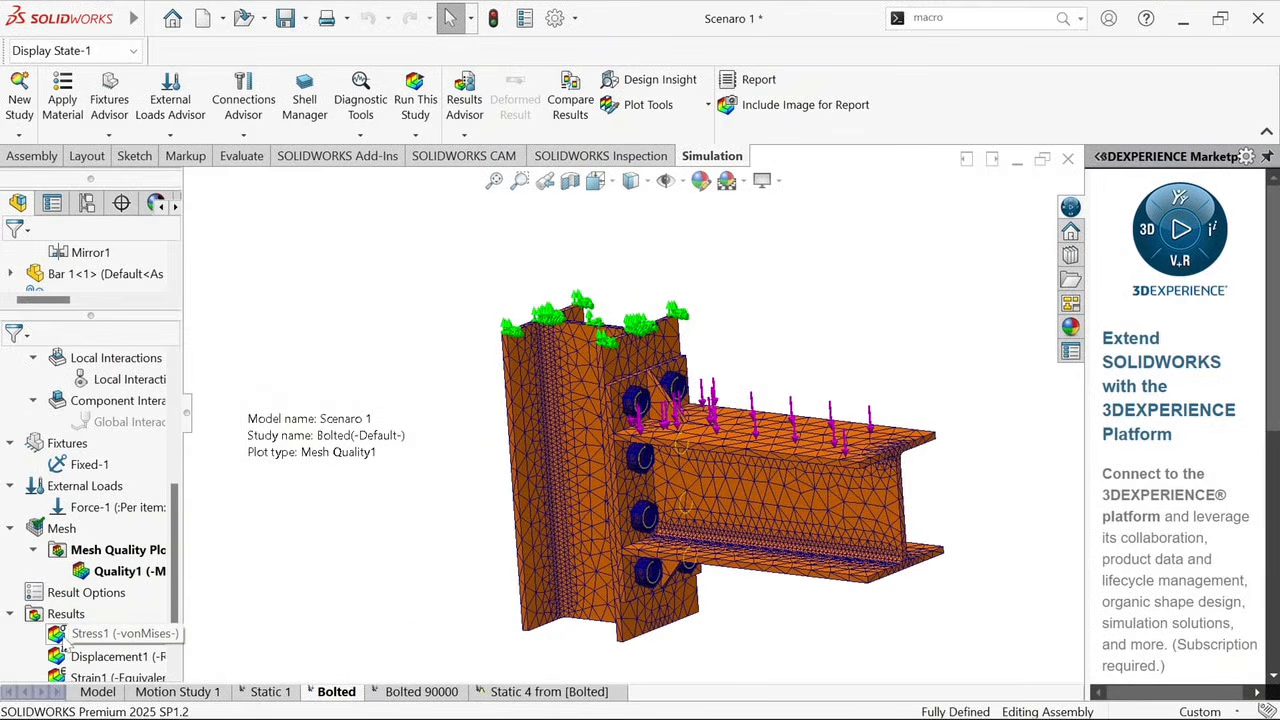
double_click(63, 646)
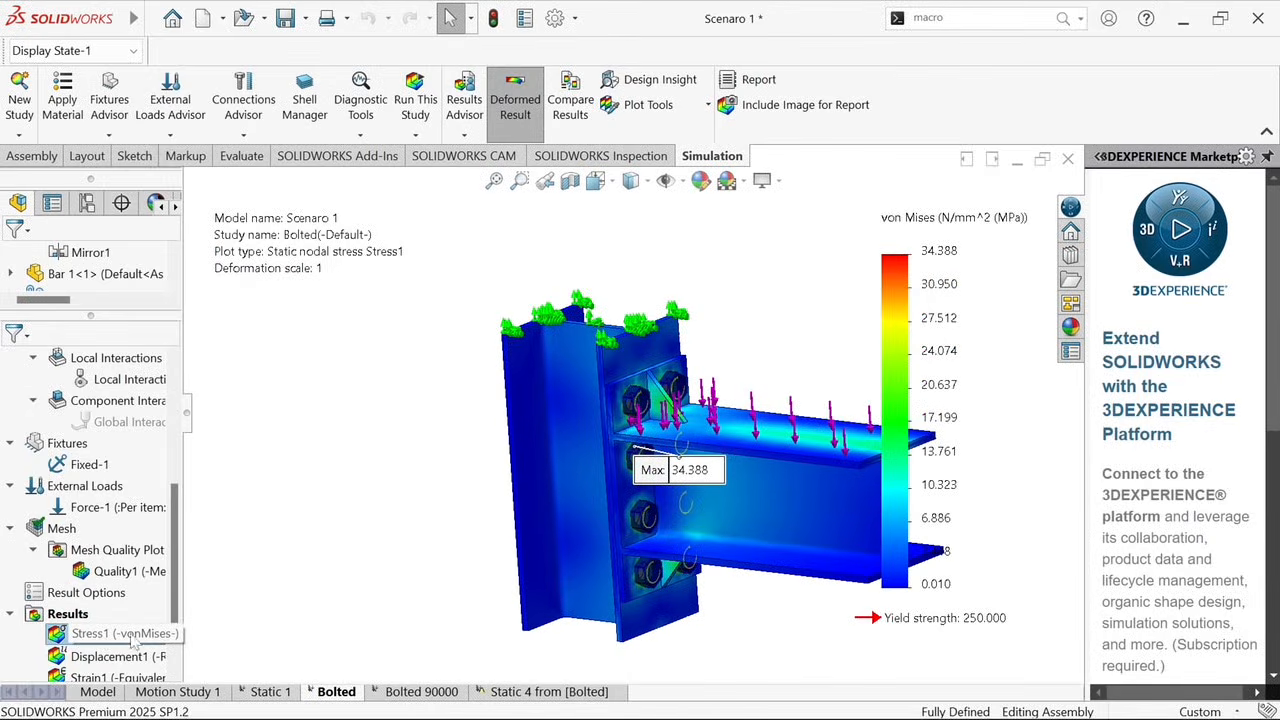
middle_drag(741, 530, 786, 474)
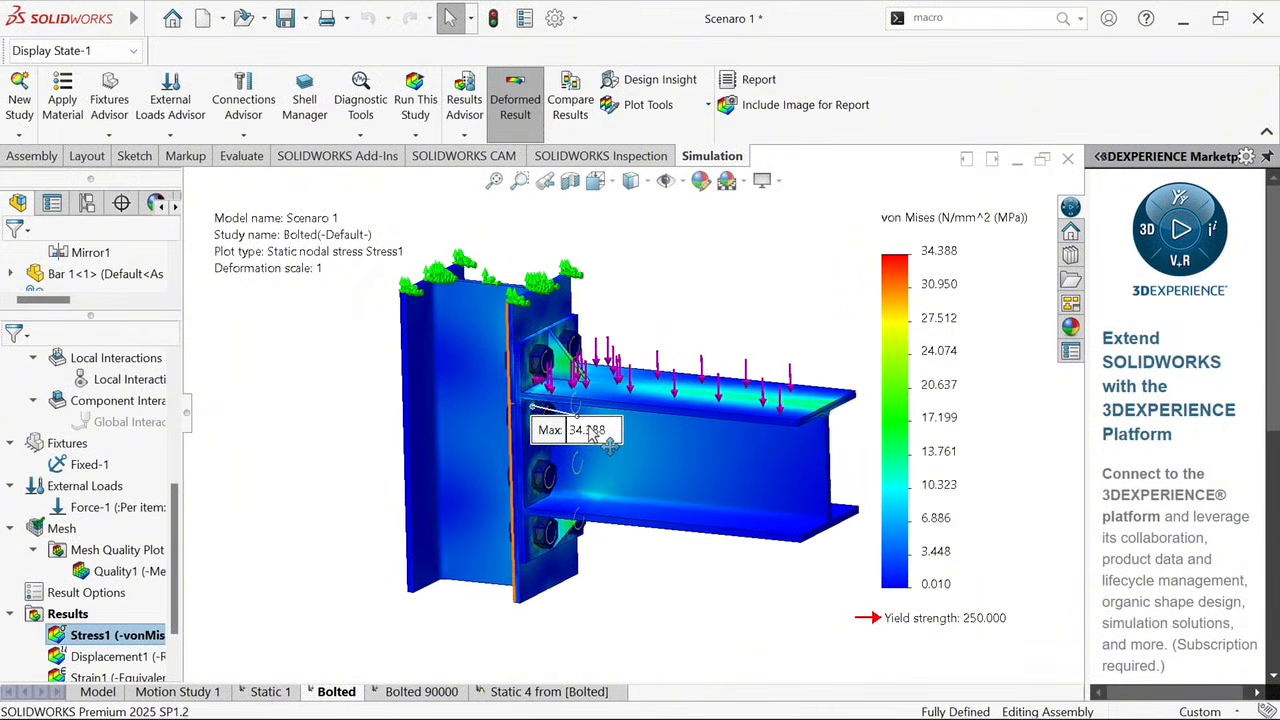
mouse_move(595, 437)
mouse_down()
mouse_move(488, 476)
mouse_move(342, 450)
mouse_up()
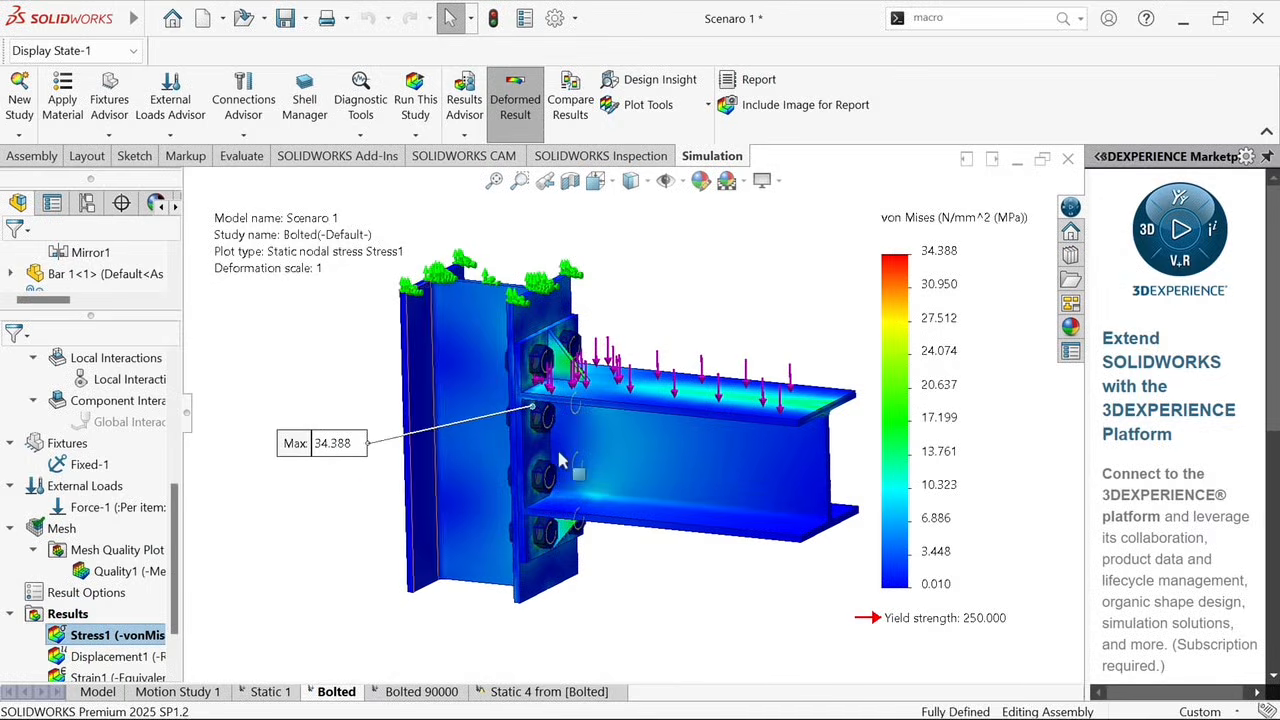
Edit the stress plot's definition, keeping its units at N/mm^2 (MPa), and turn on the minimum annotation
right_click(120, 634)
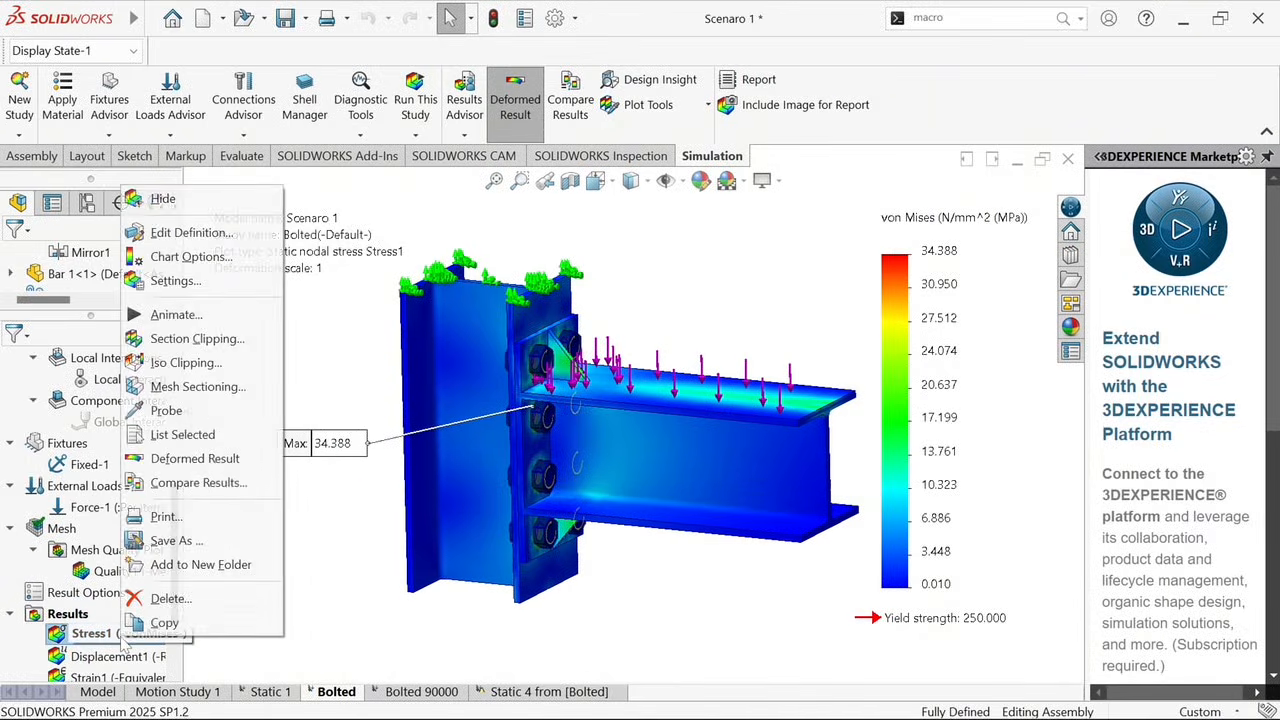
click(137, 241)
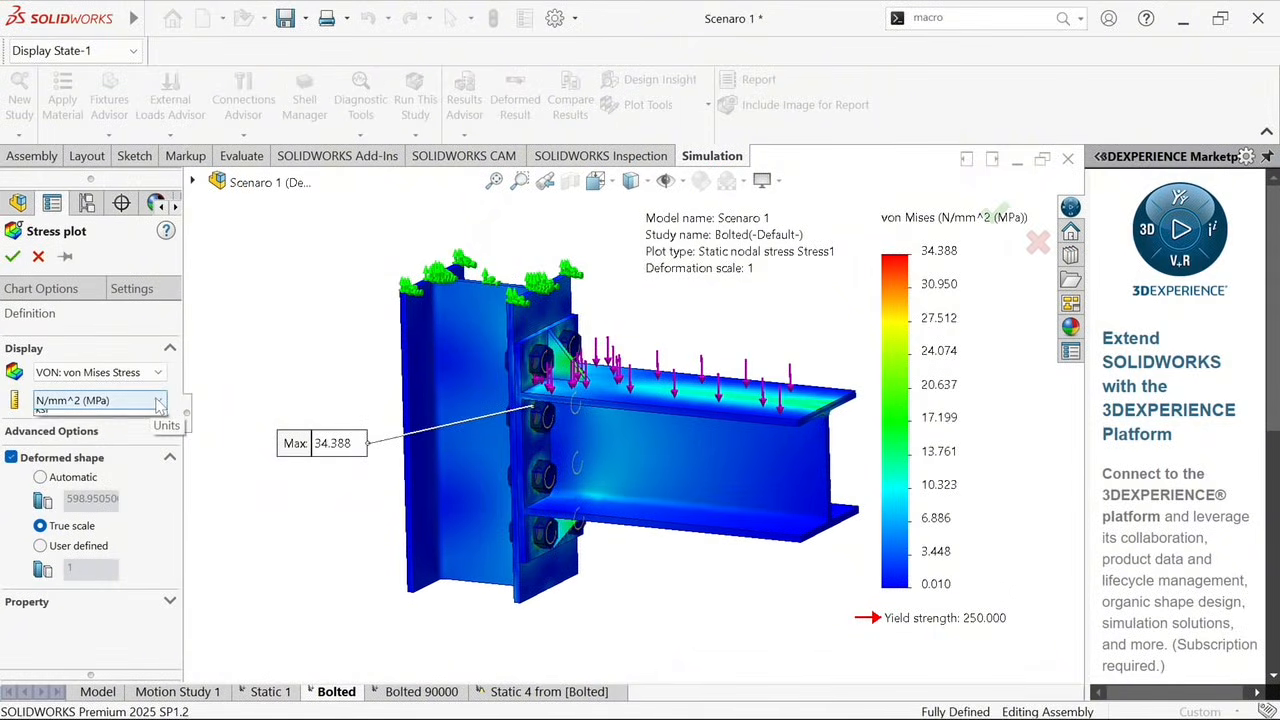
click(158, 401)
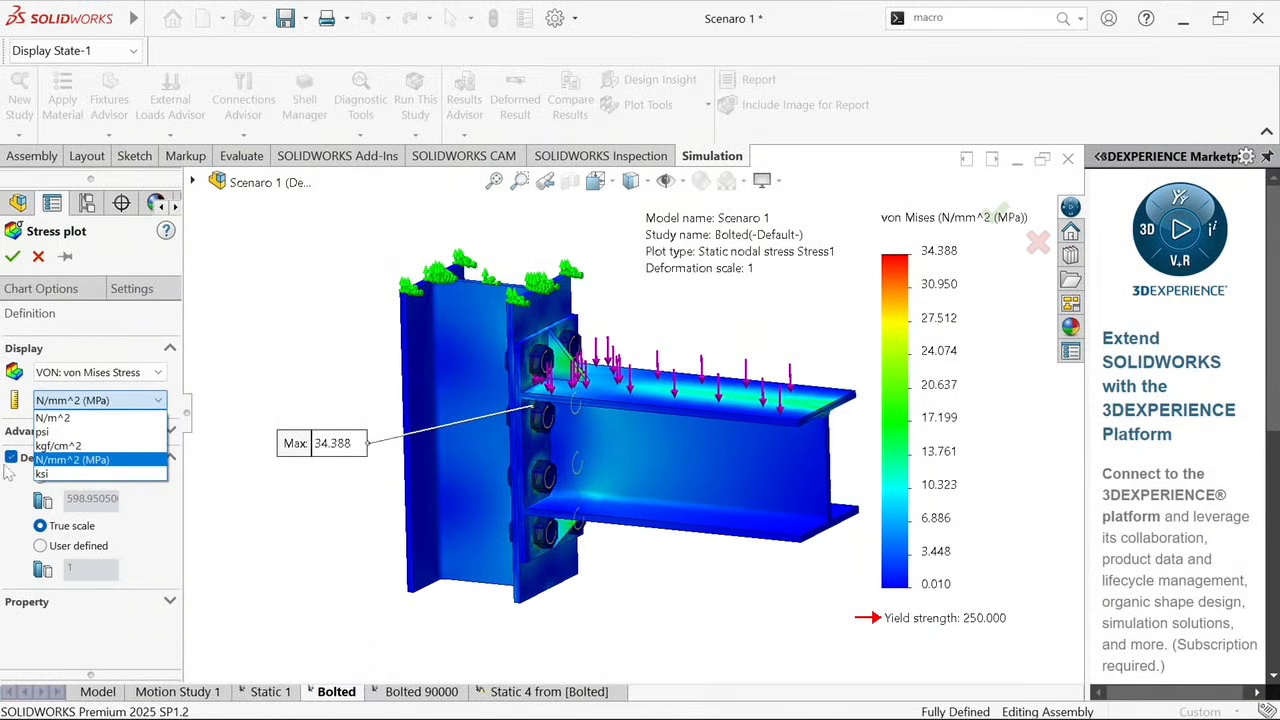
click(45, 474)
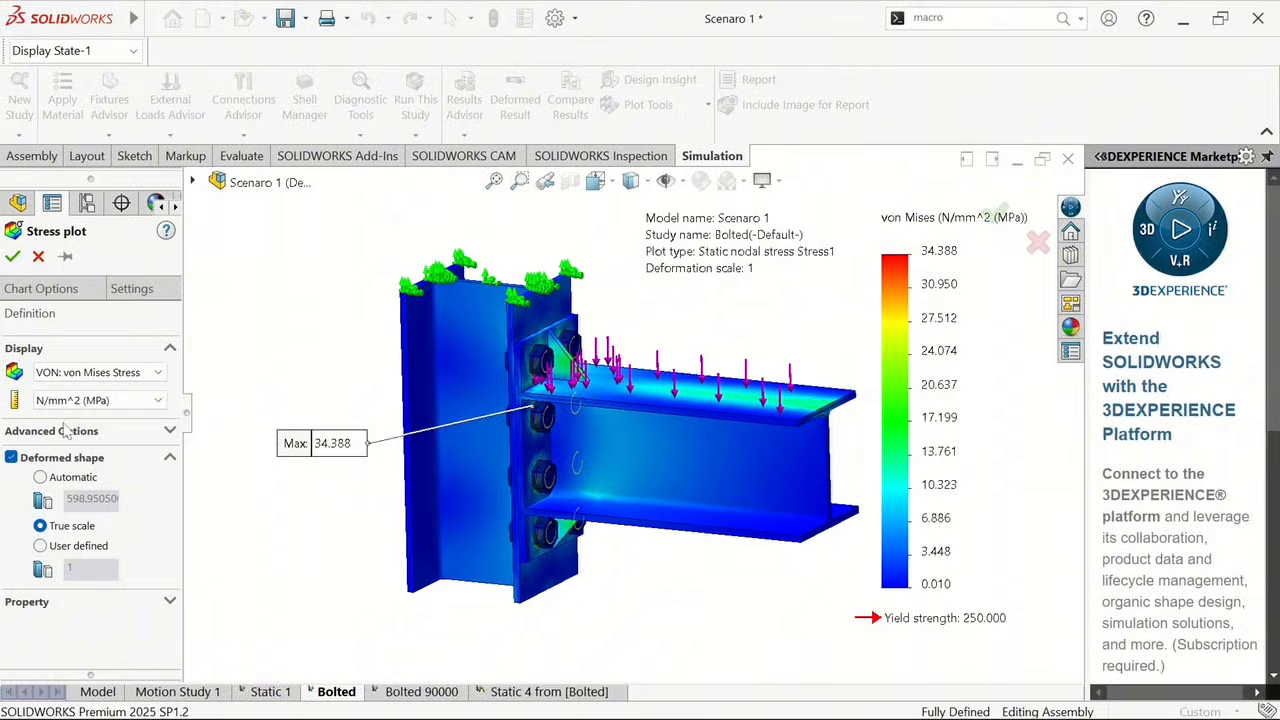
click(42, 290)
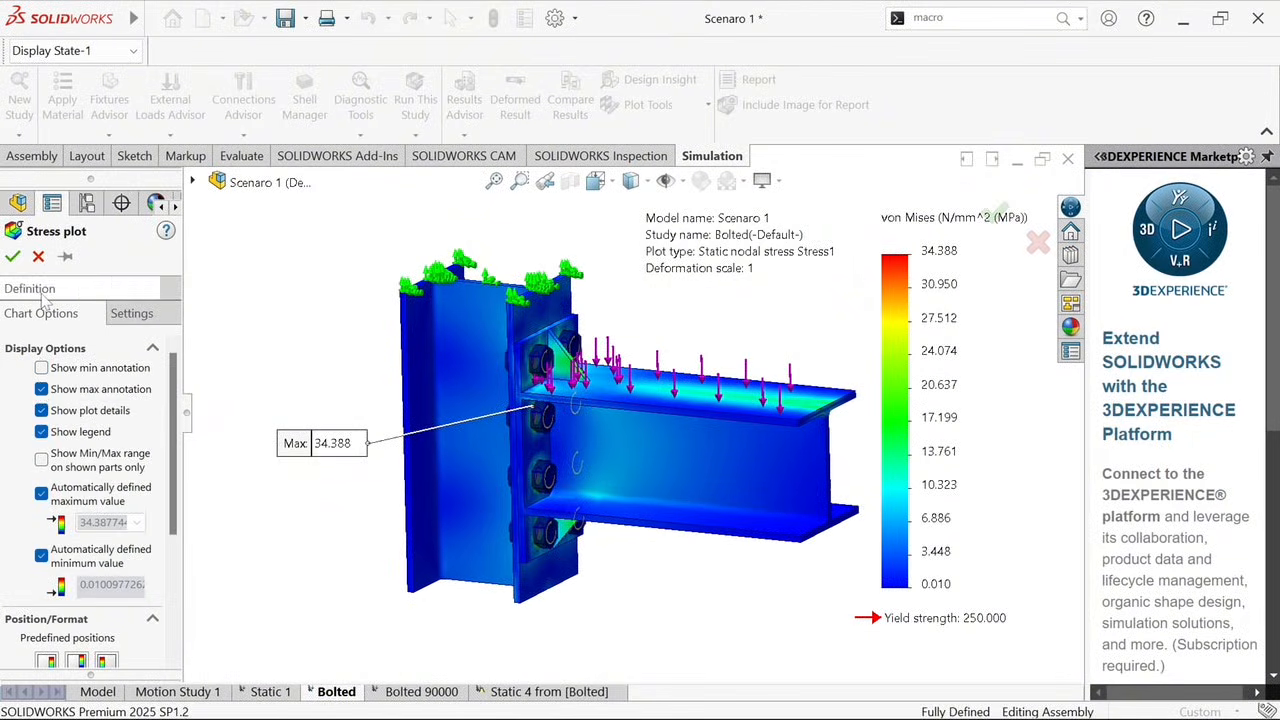
click(41, 368)
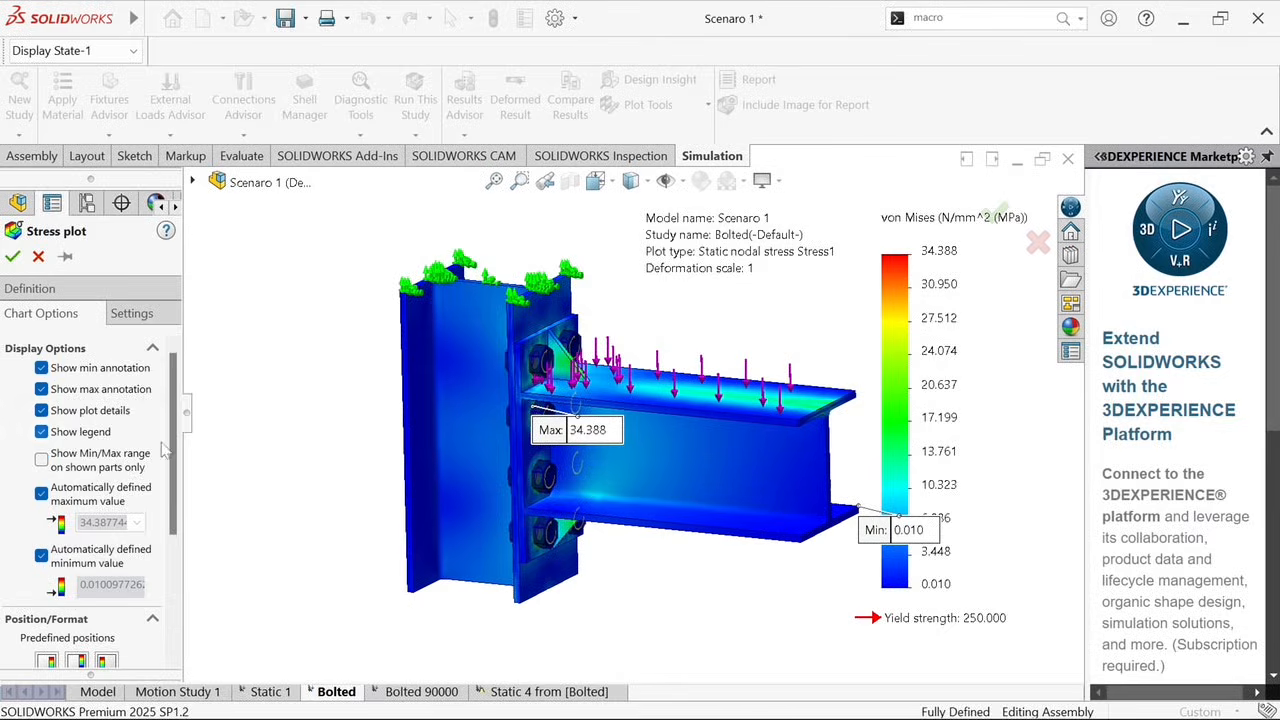
Try the scientific number format for the stress plot's legend values and return the format to floating
scroll(163, 452, down, 5)
click(118, 545)
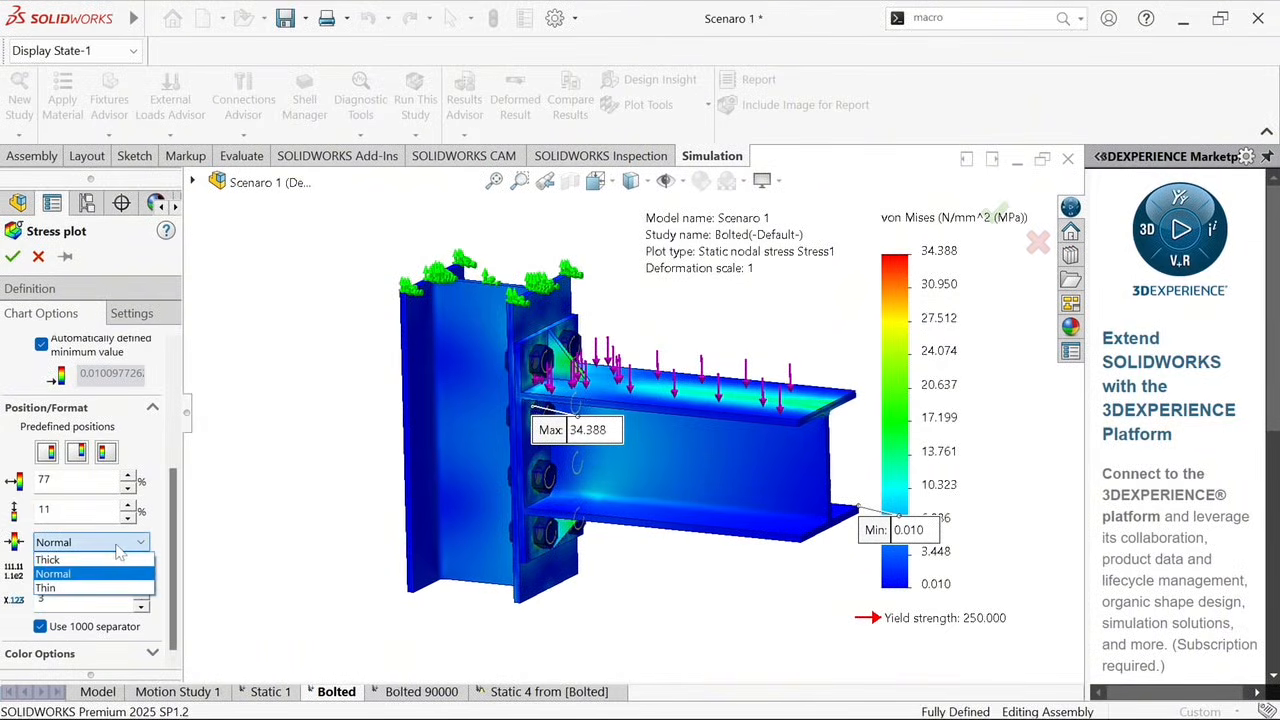
click(102, 546)
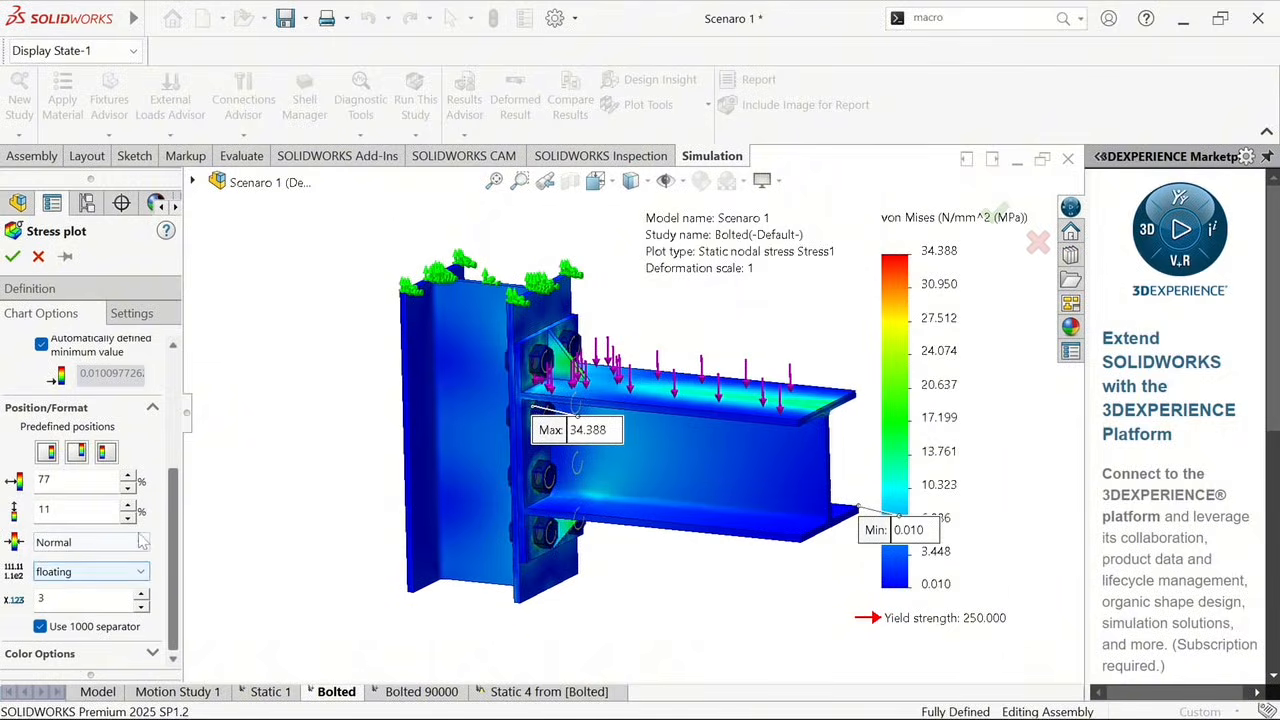
click(145, 571)
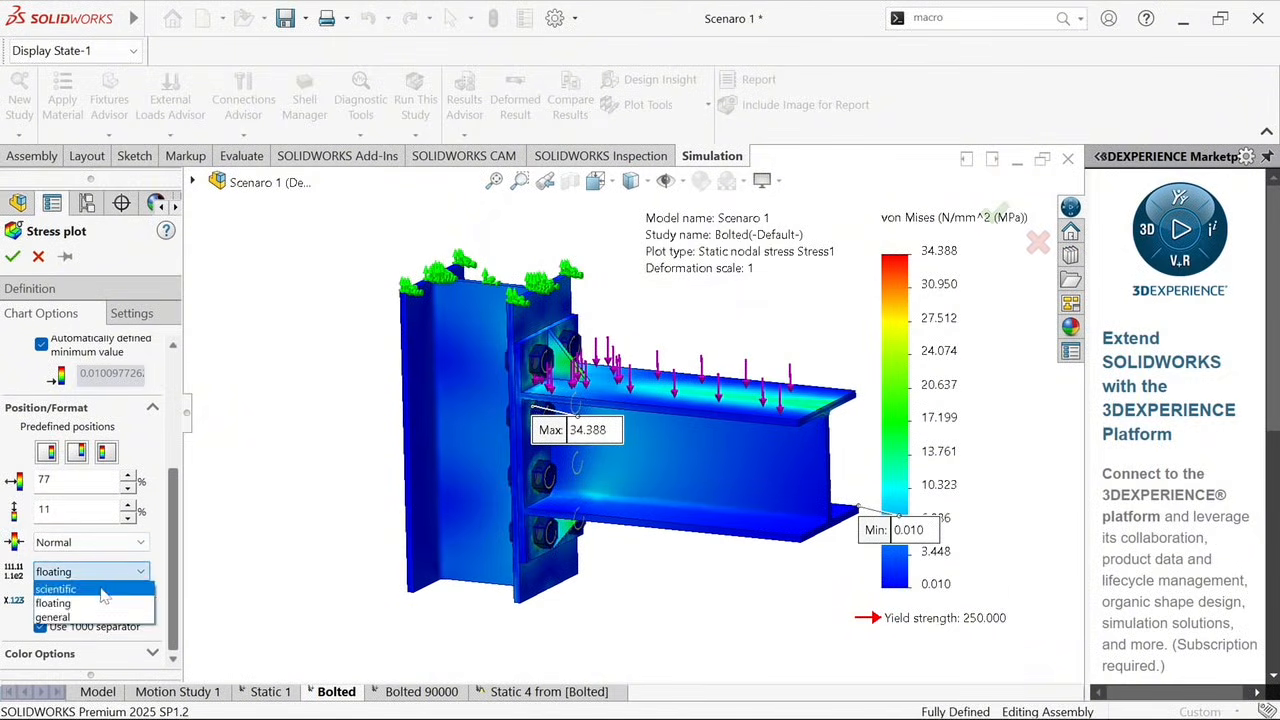
click(100, 587)
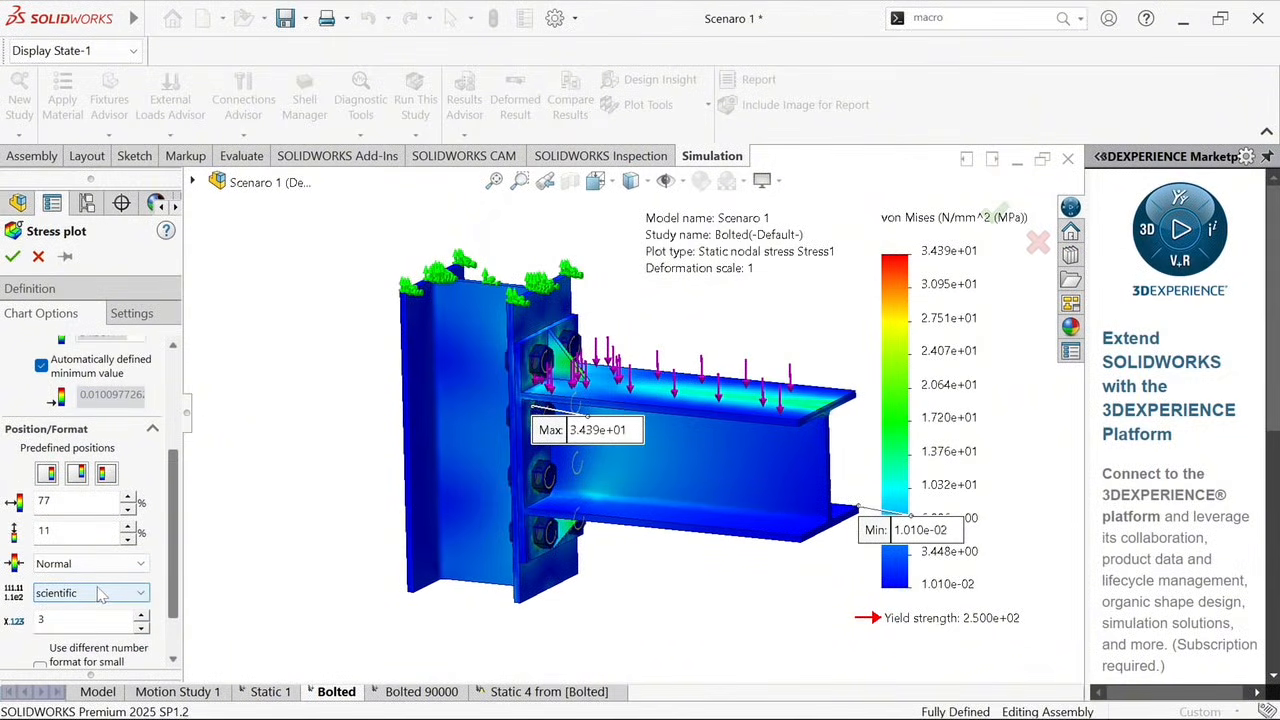
click(102, 594)
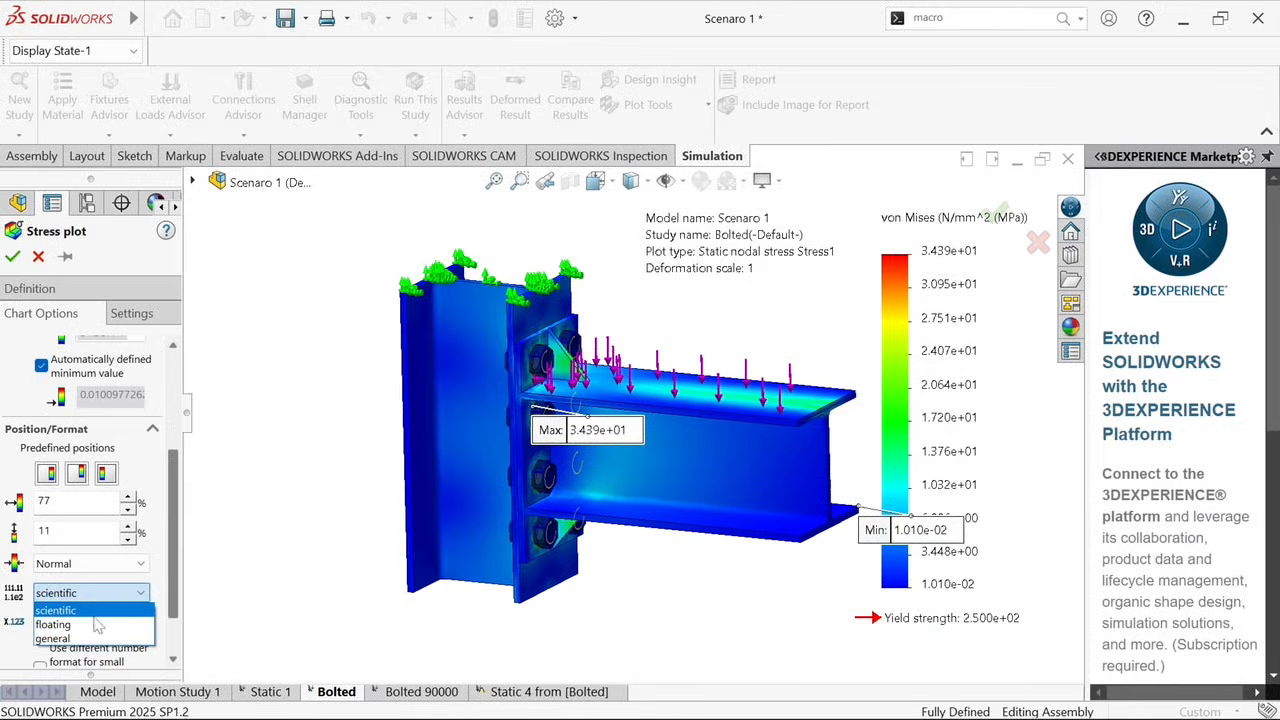
click(97, 625)
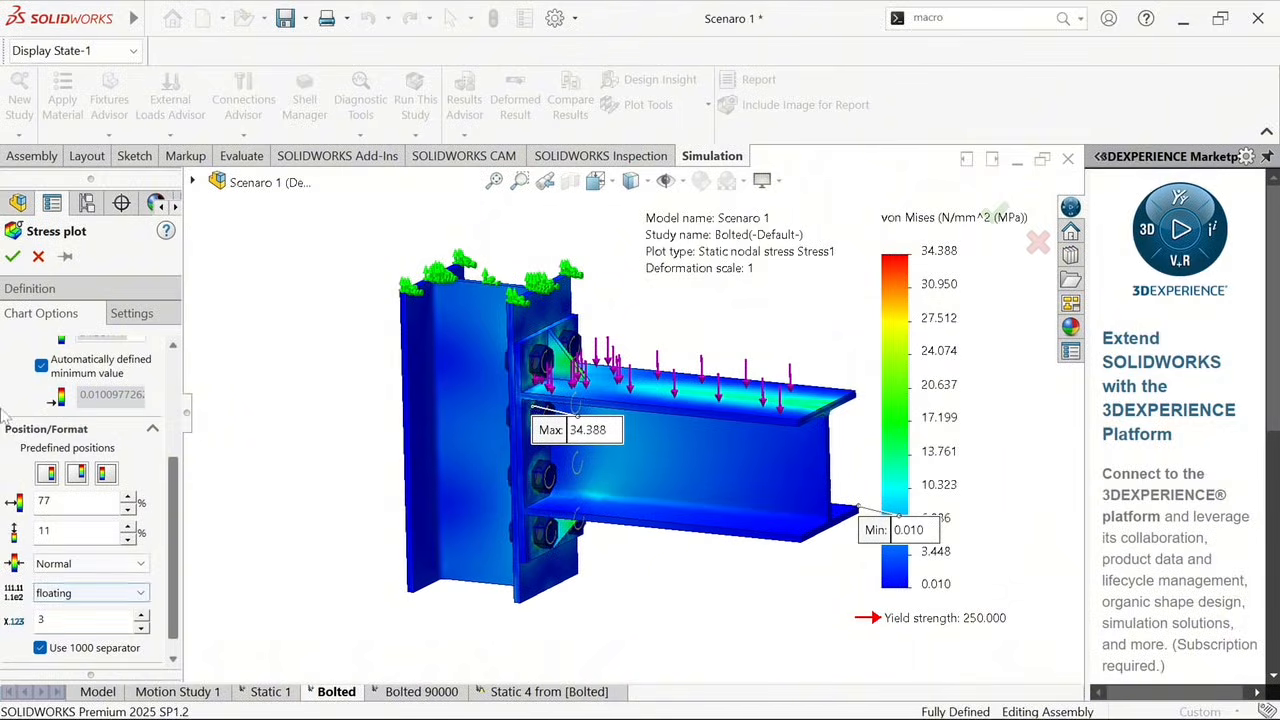
Accept the stress plot settings and move the maximum stress callout off the beam to beside the column
click(13, 257)
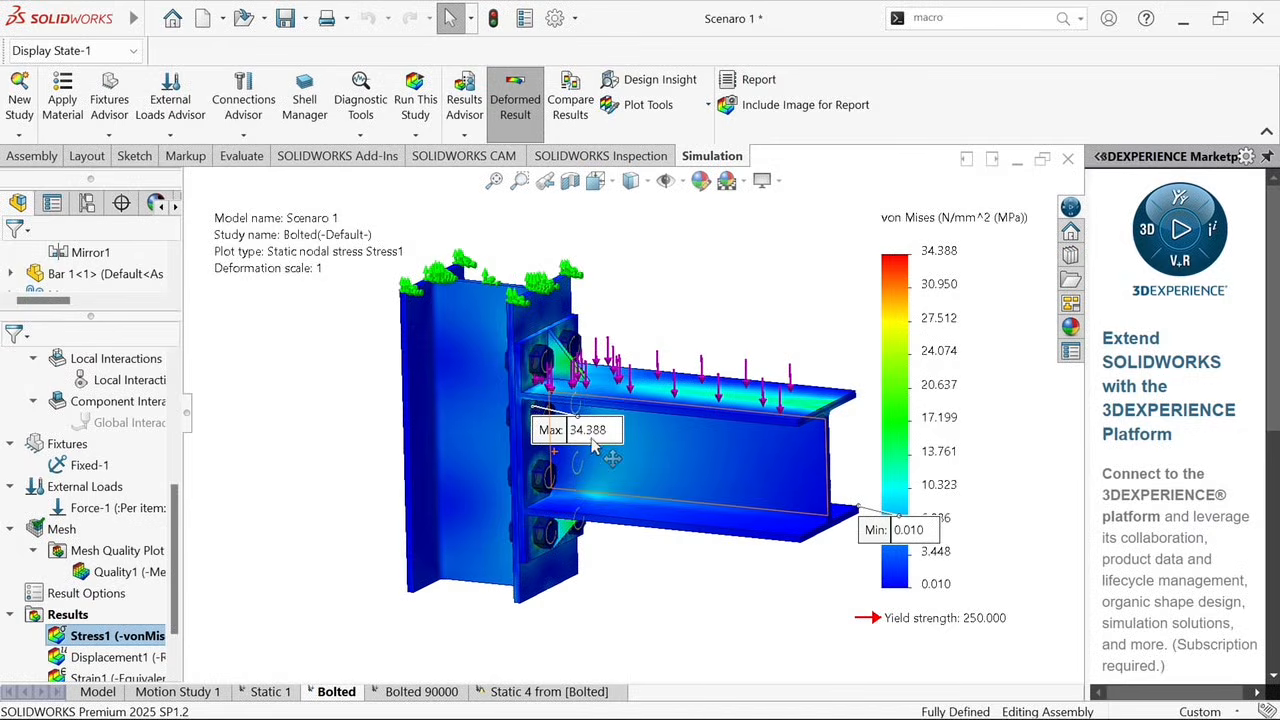
drag(577, 484, 338, 500)
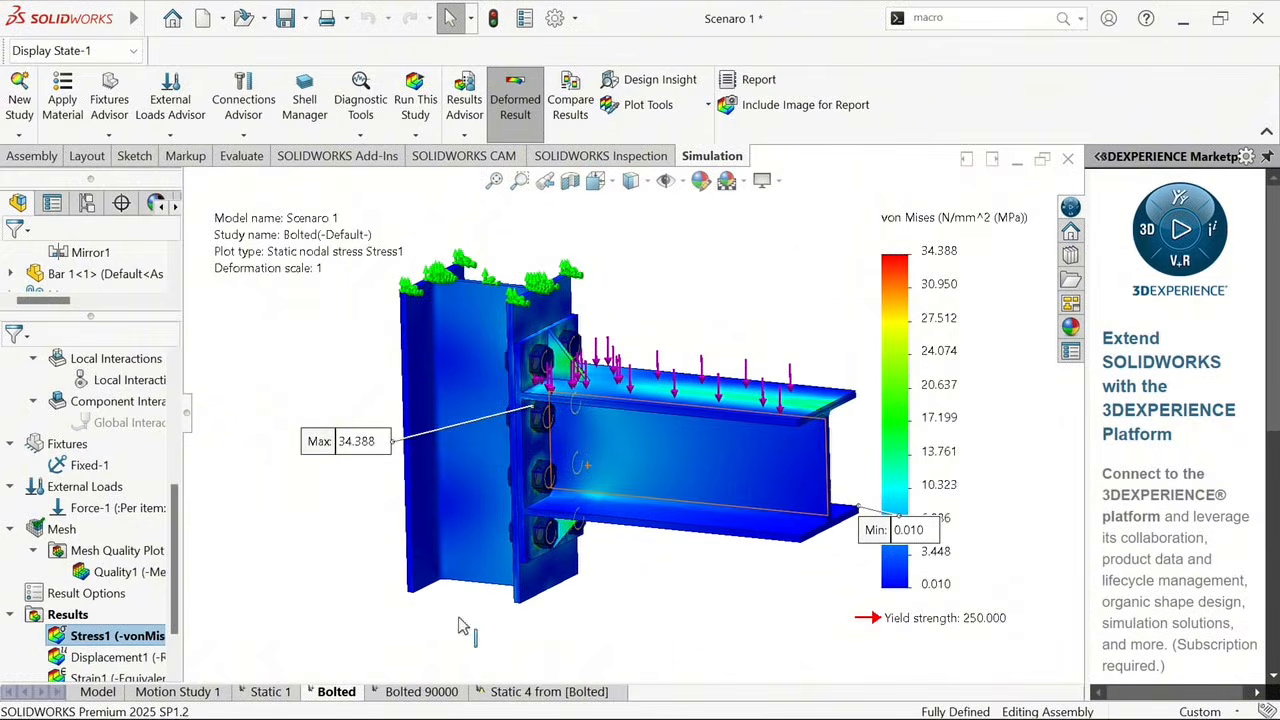
Display the resultant displacement plot and move its maximum-value callout above the beam
double_click(76, 656)
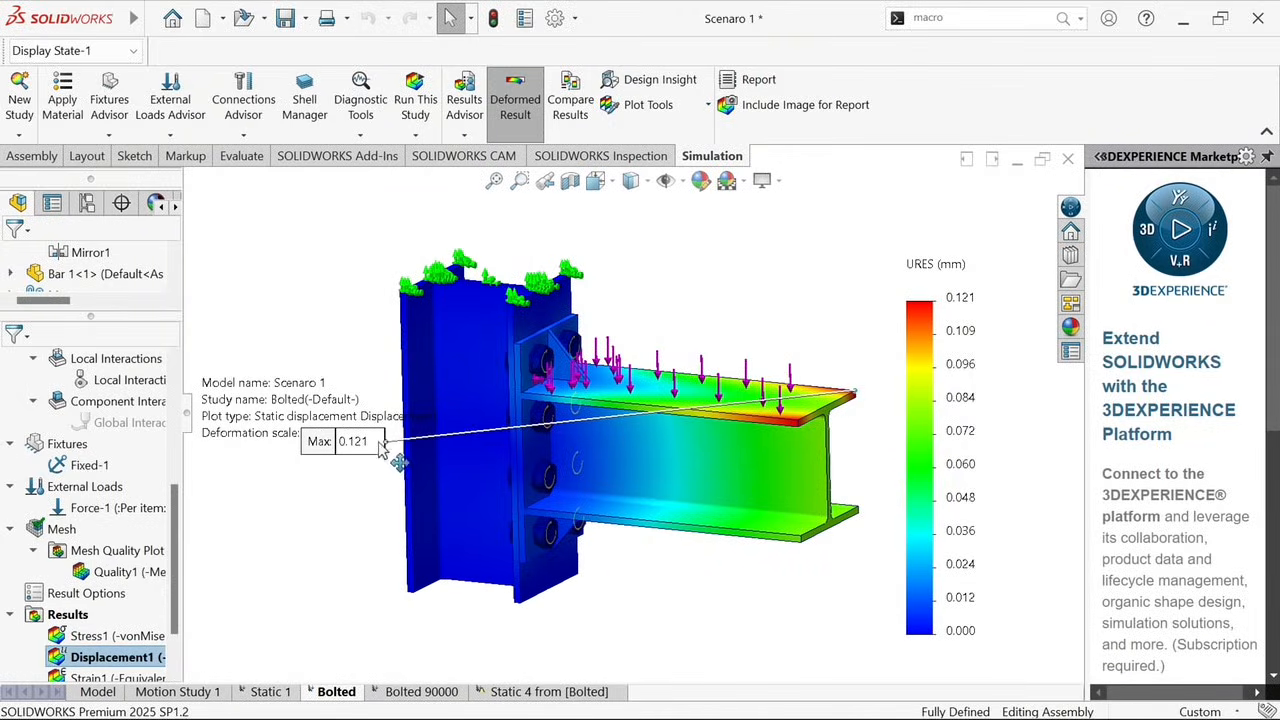
drag(377, 441, 703, 290)
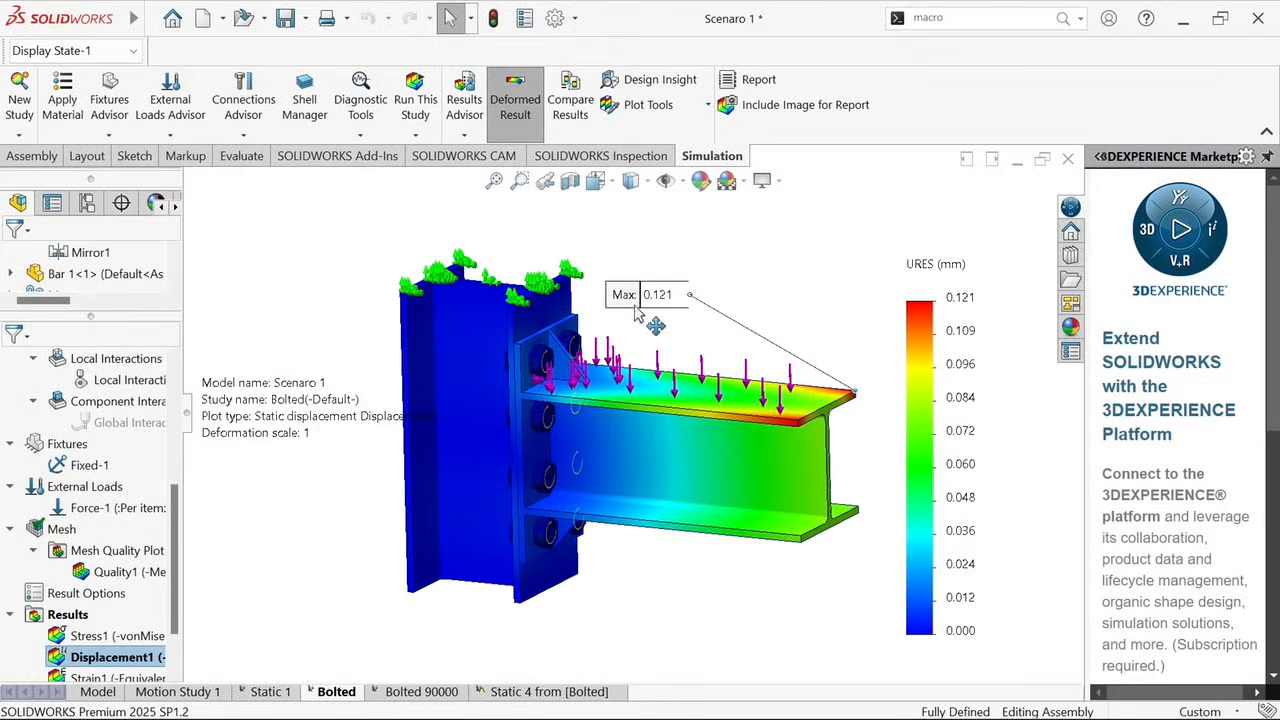
Set the displacement plot's deformed shape to a user-defined scale of 30 and accept the plot
right_click(110, 657)
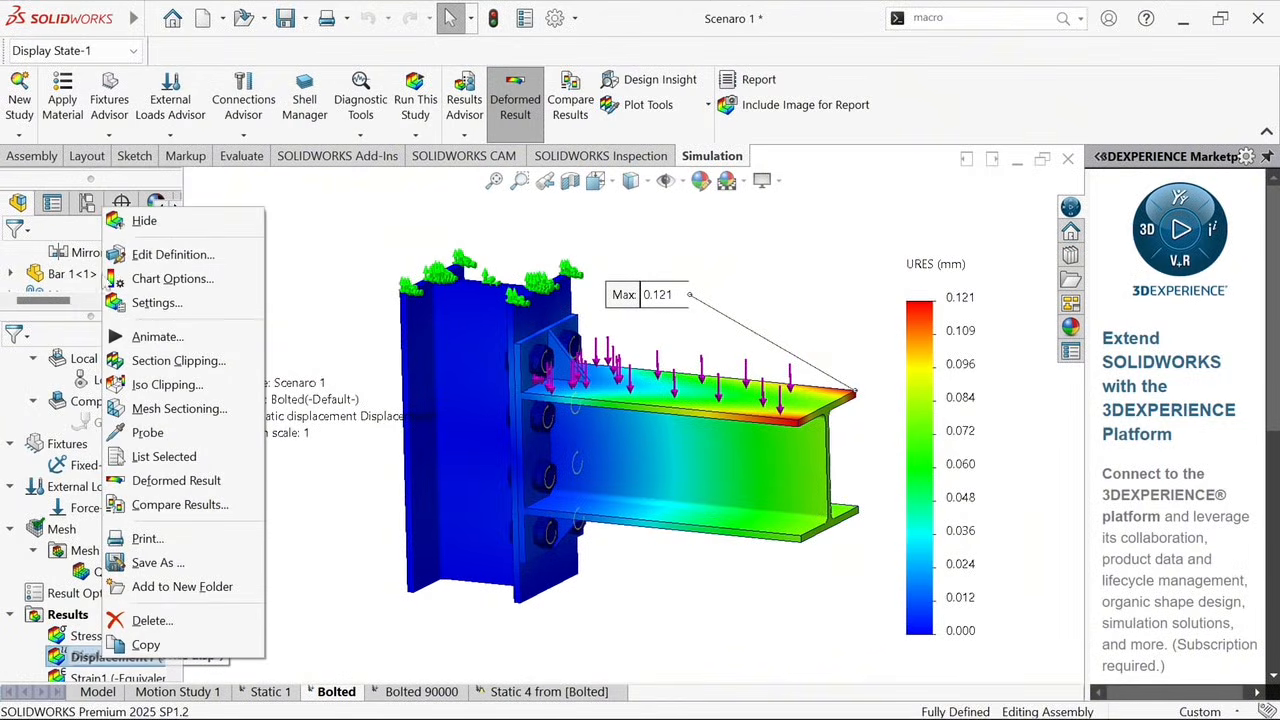
click(143, 258)
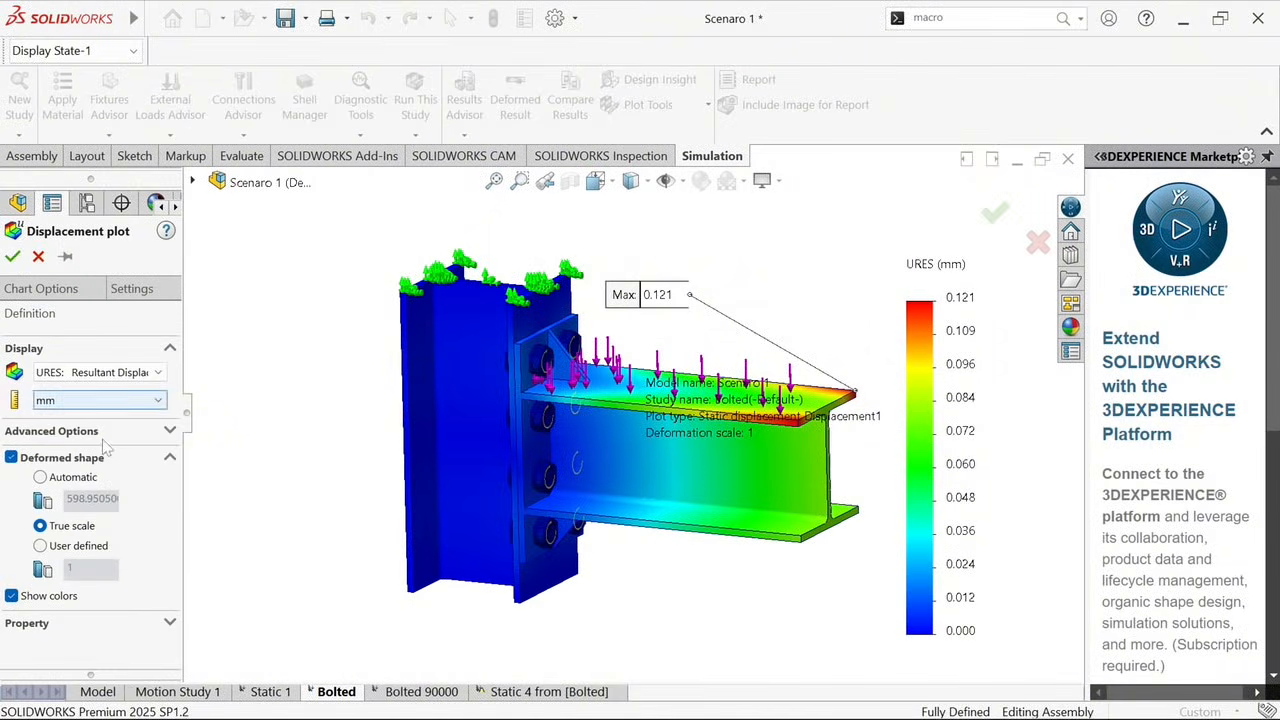
click(42, 546)
click(70, 567)
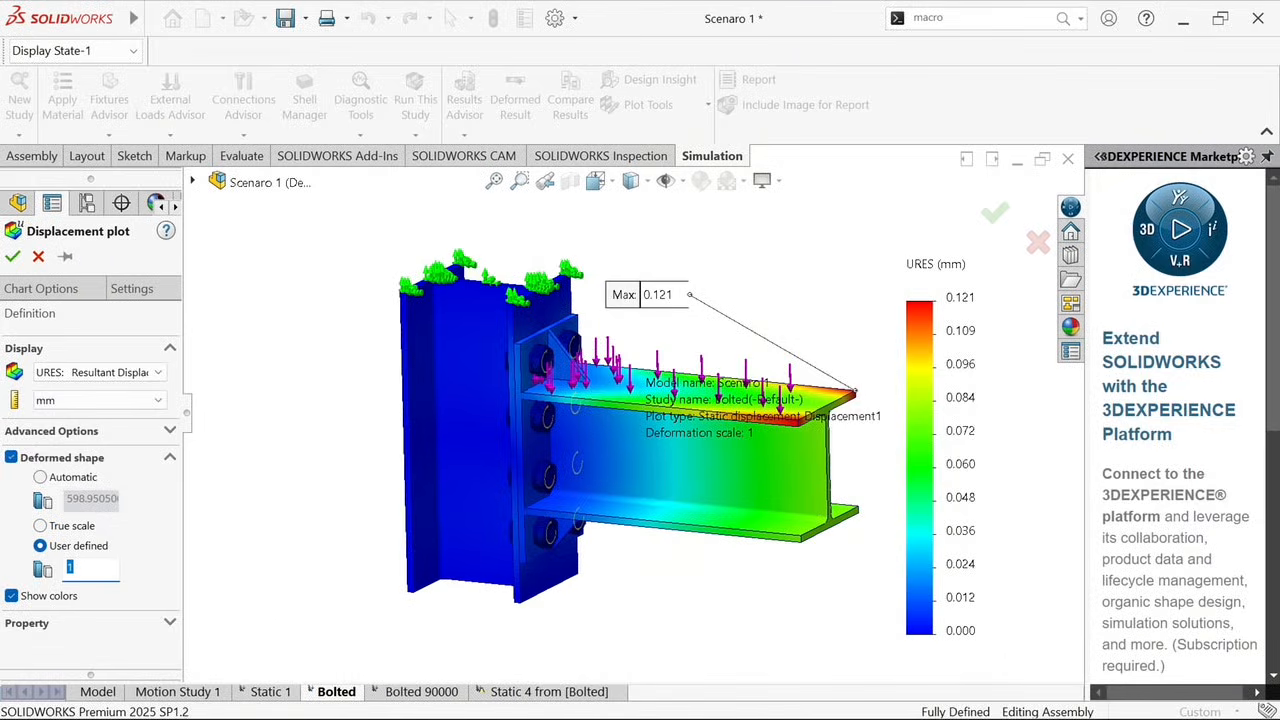
click(16, 257)
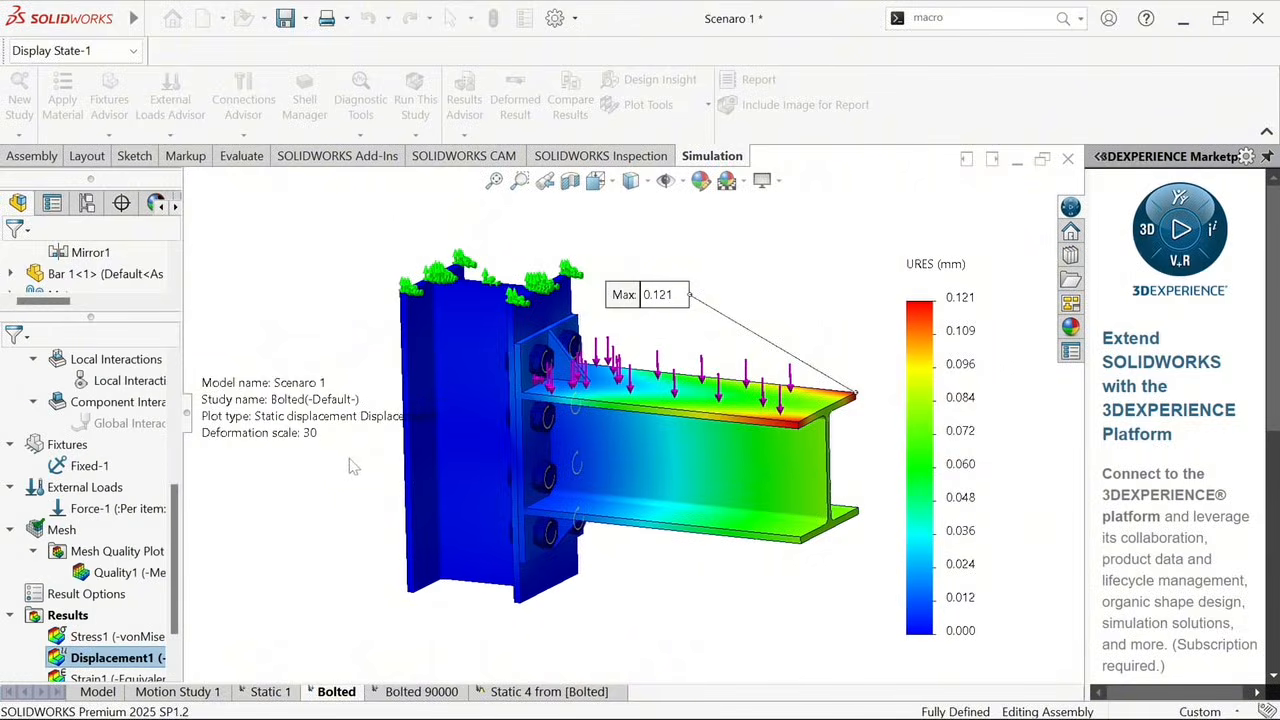
Animate the displacement plot, examine the movement at the beam's free end, and close the animation
right_click(126, 655)
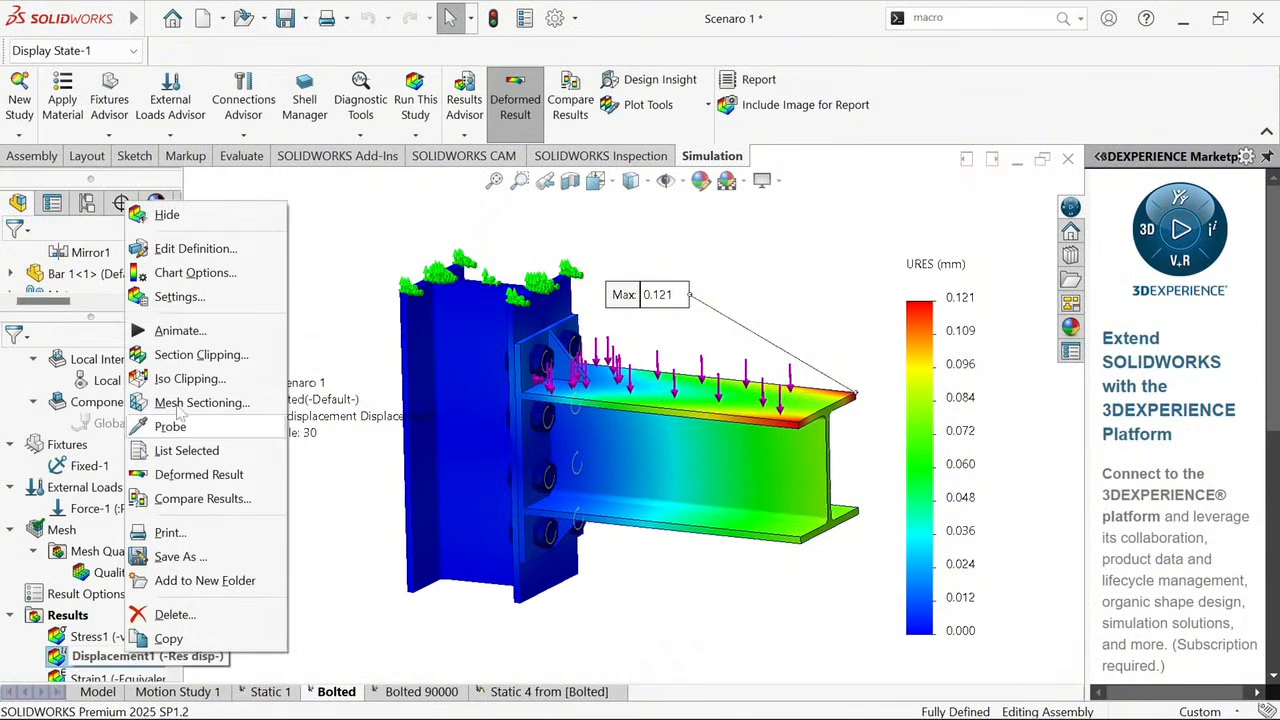
click(158, 338)
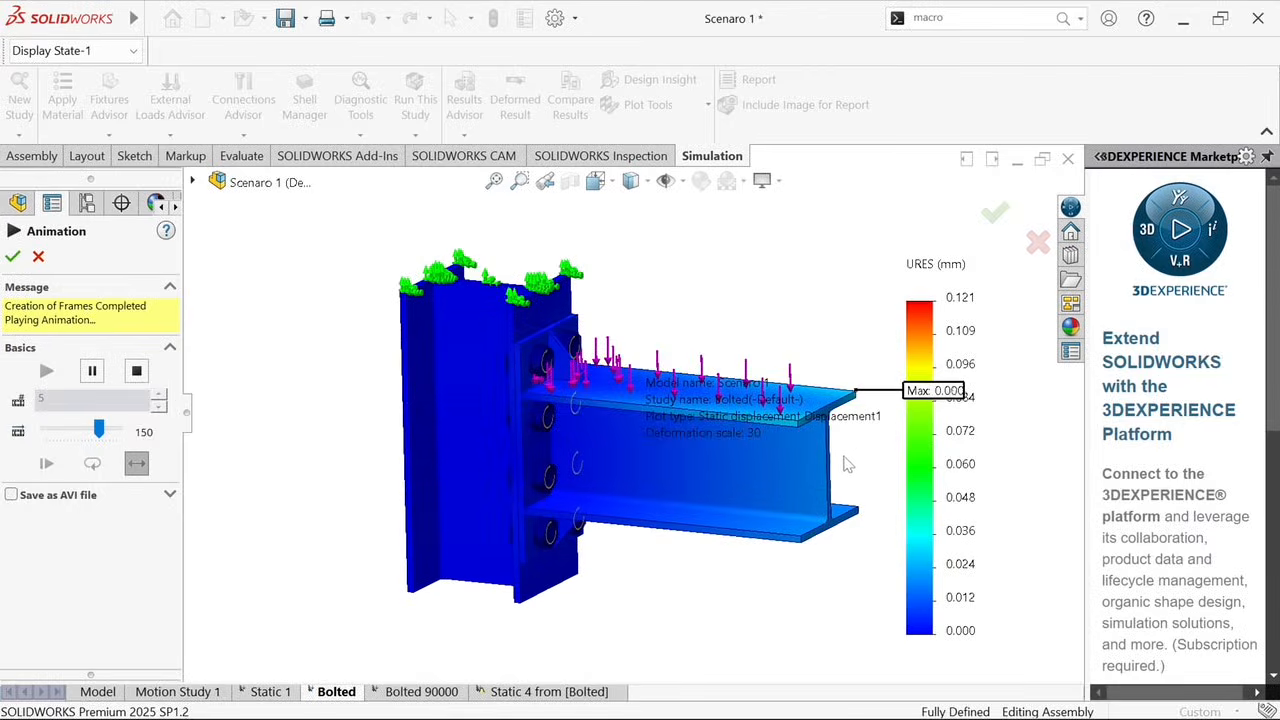
scroll(717, 440, down, 5)
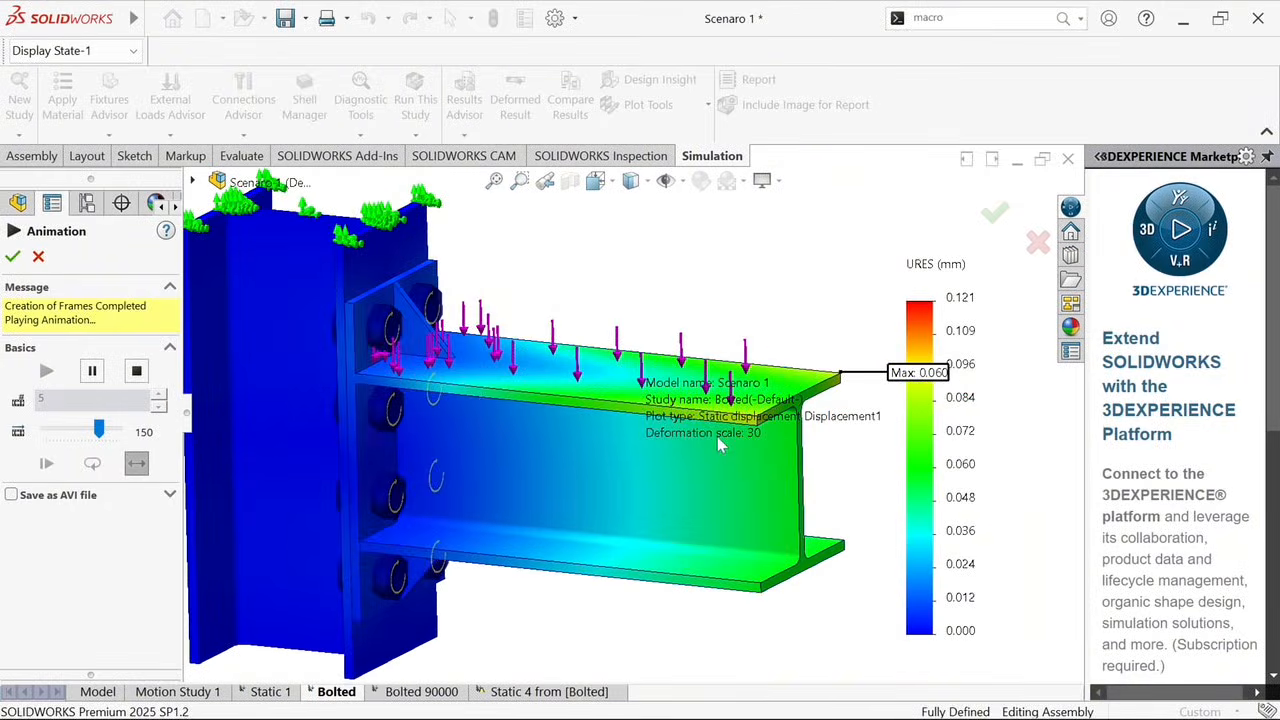
scroll(763, 426, down, 3)
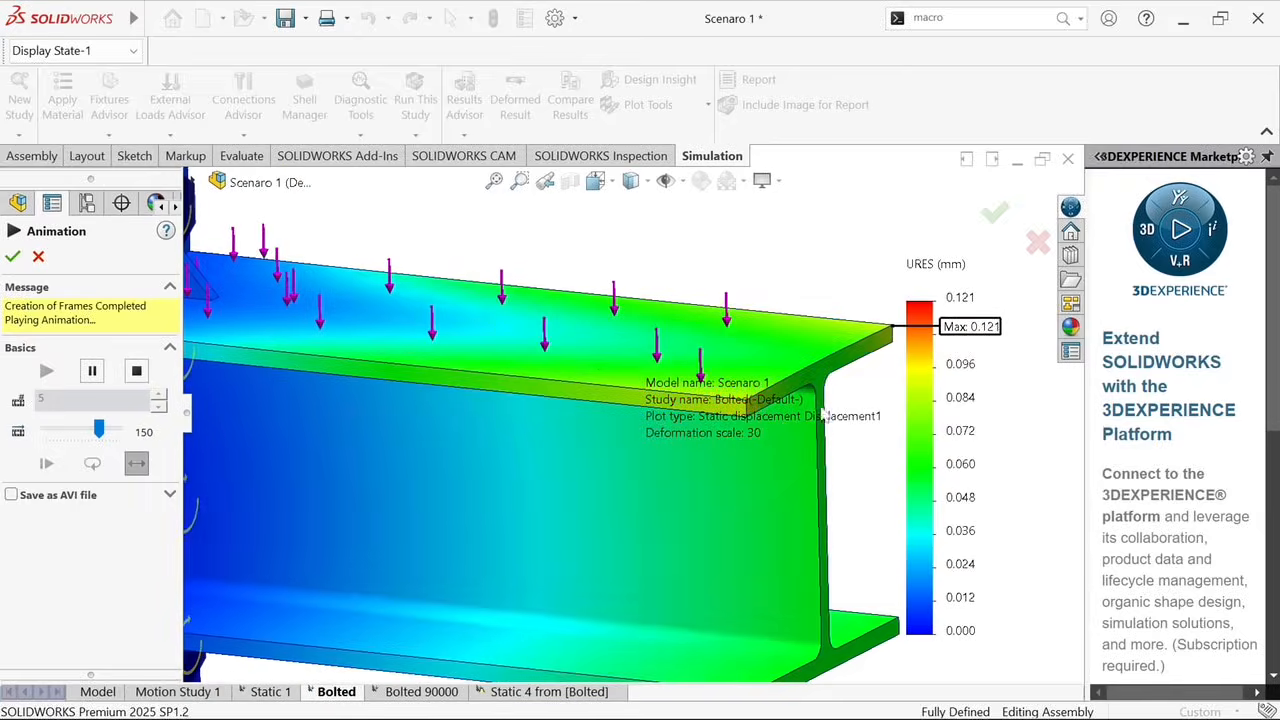
scroll(852, 390, down, 2)
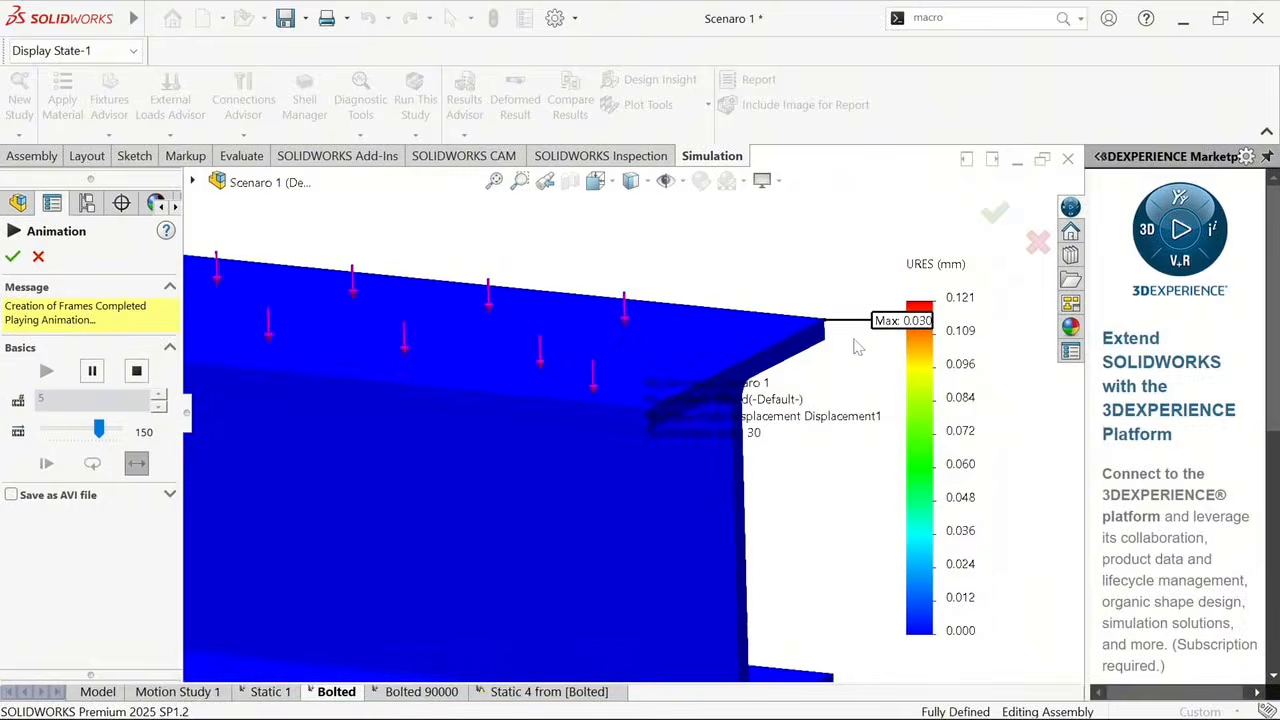
scroll(756, 407, up, 8)
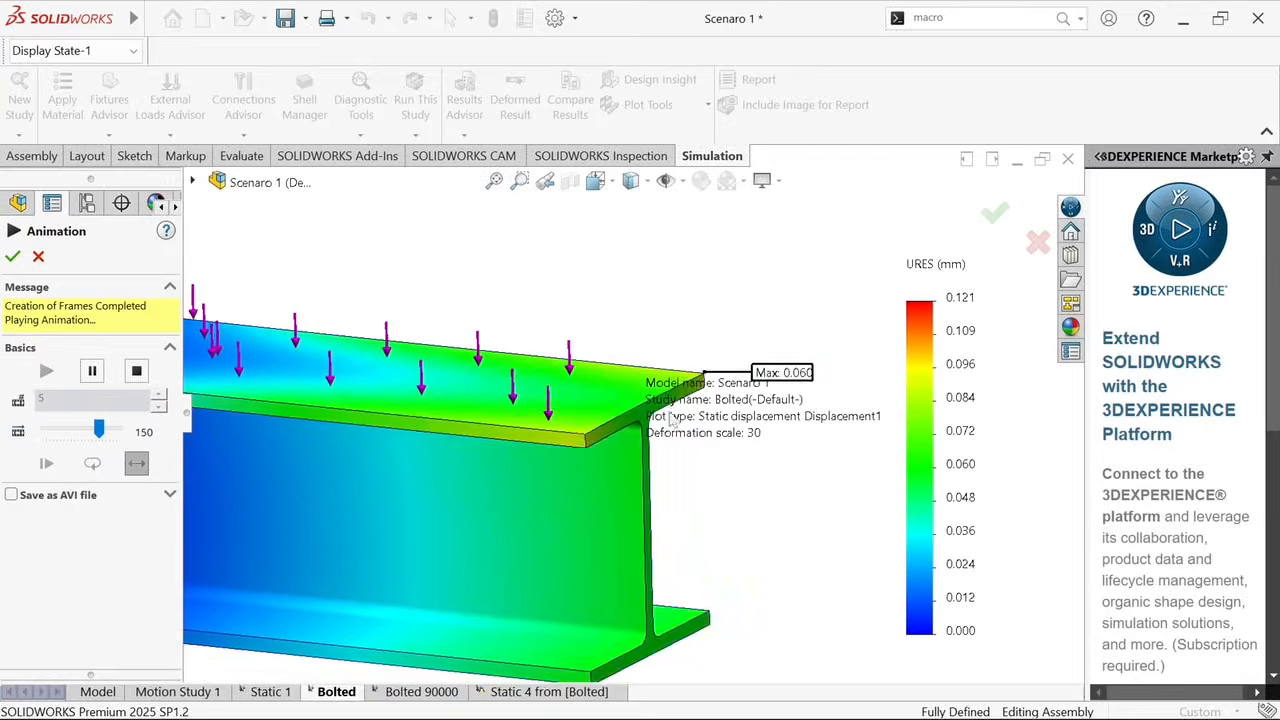
scroll(416, 400, down, 4)
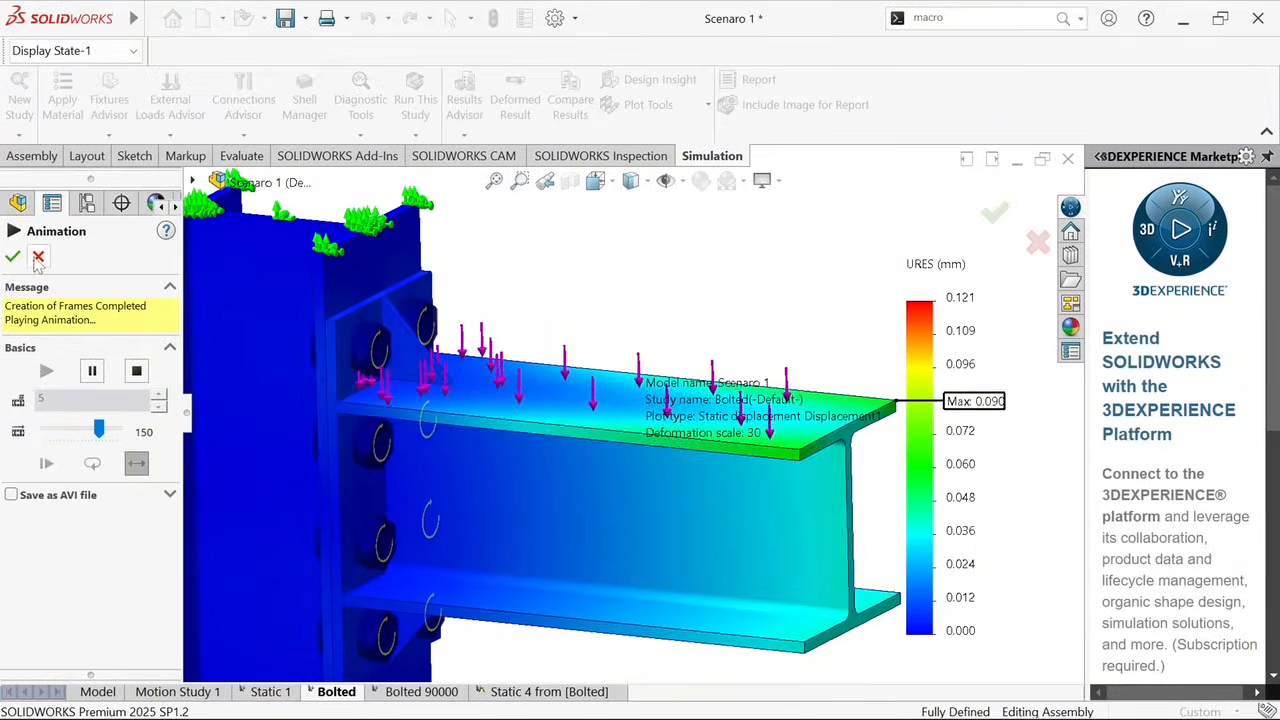
click(38, 256)
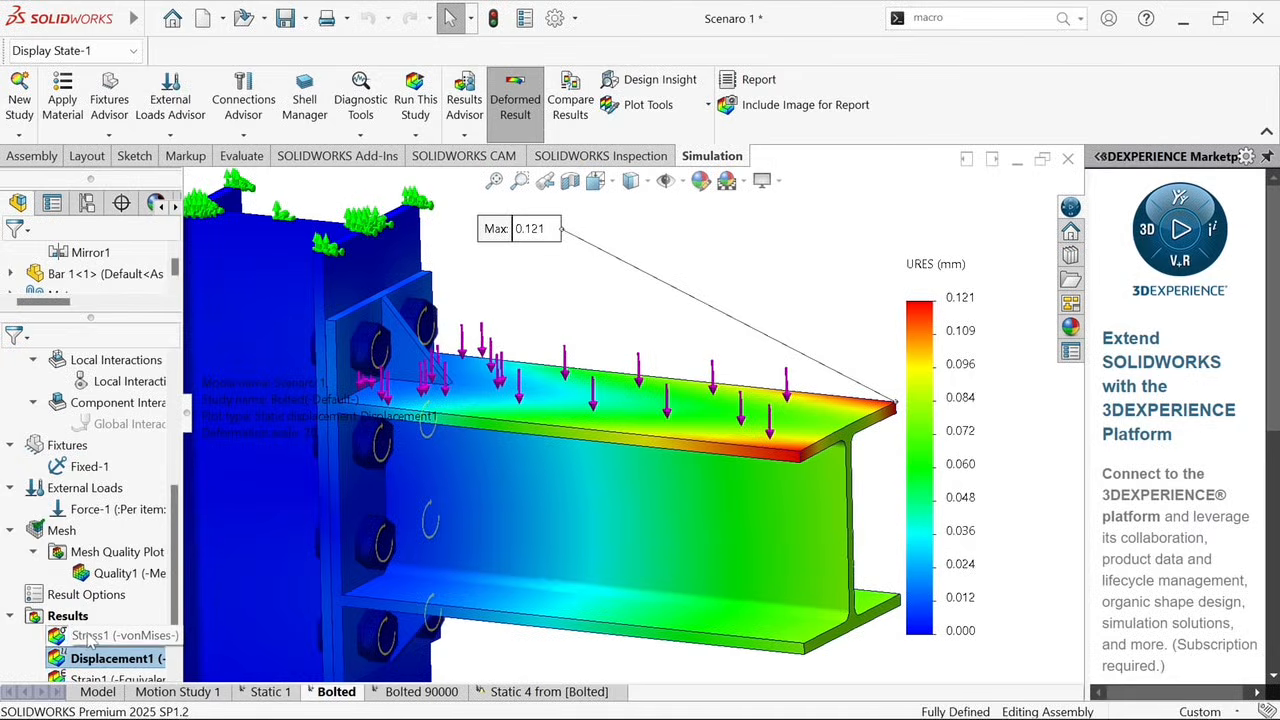
Display the von Mises stress plot, play its animation, and close the animation
double_click(62, 636)
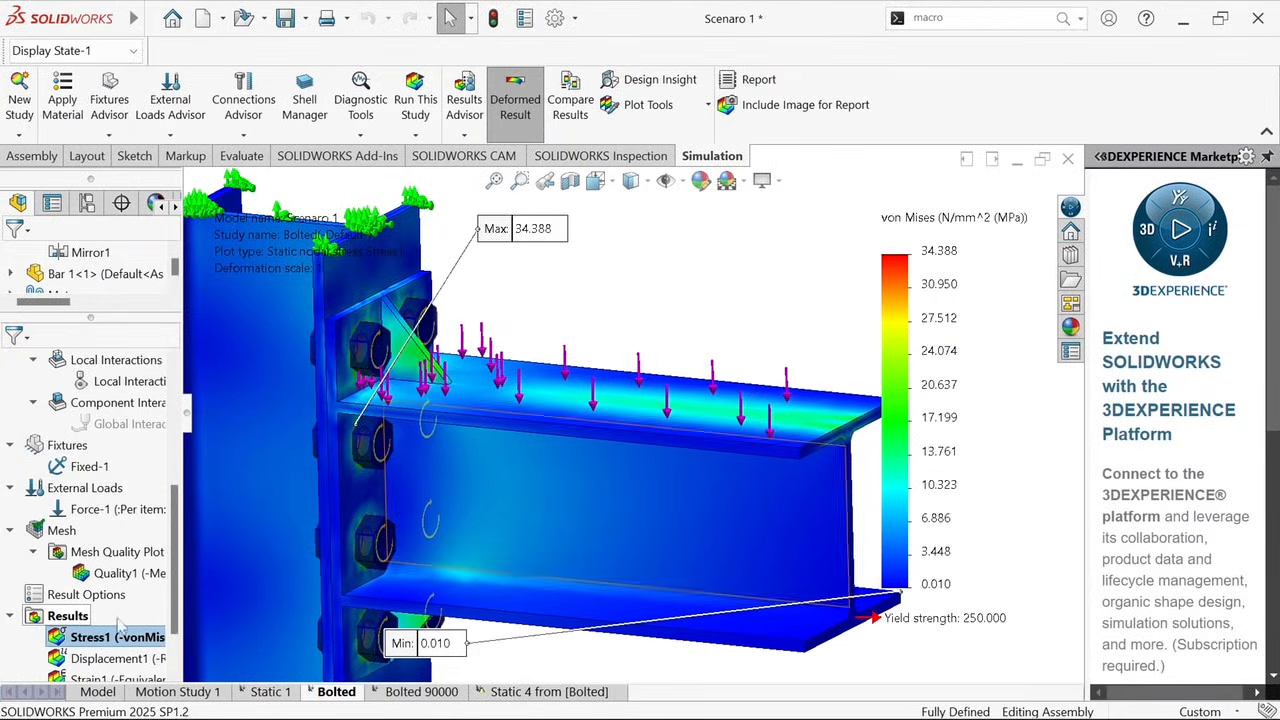
right_click(70, 638)
click(172, 315)
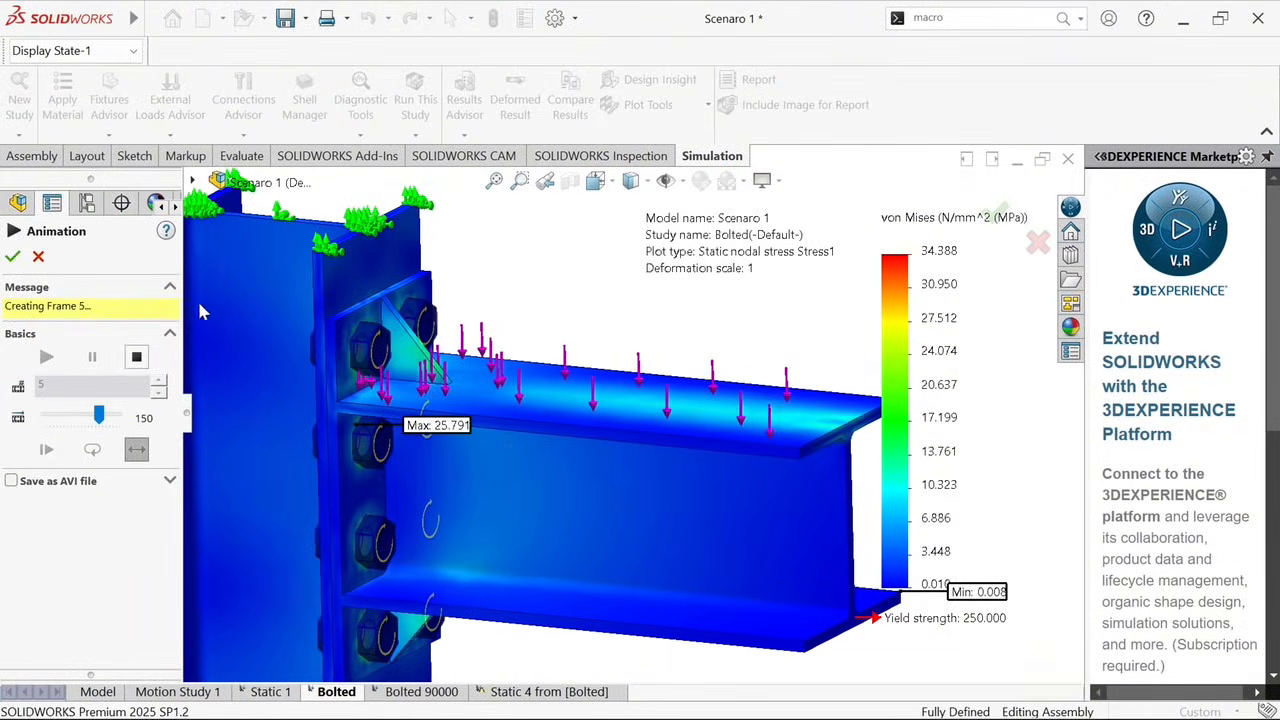
click(39, 258)
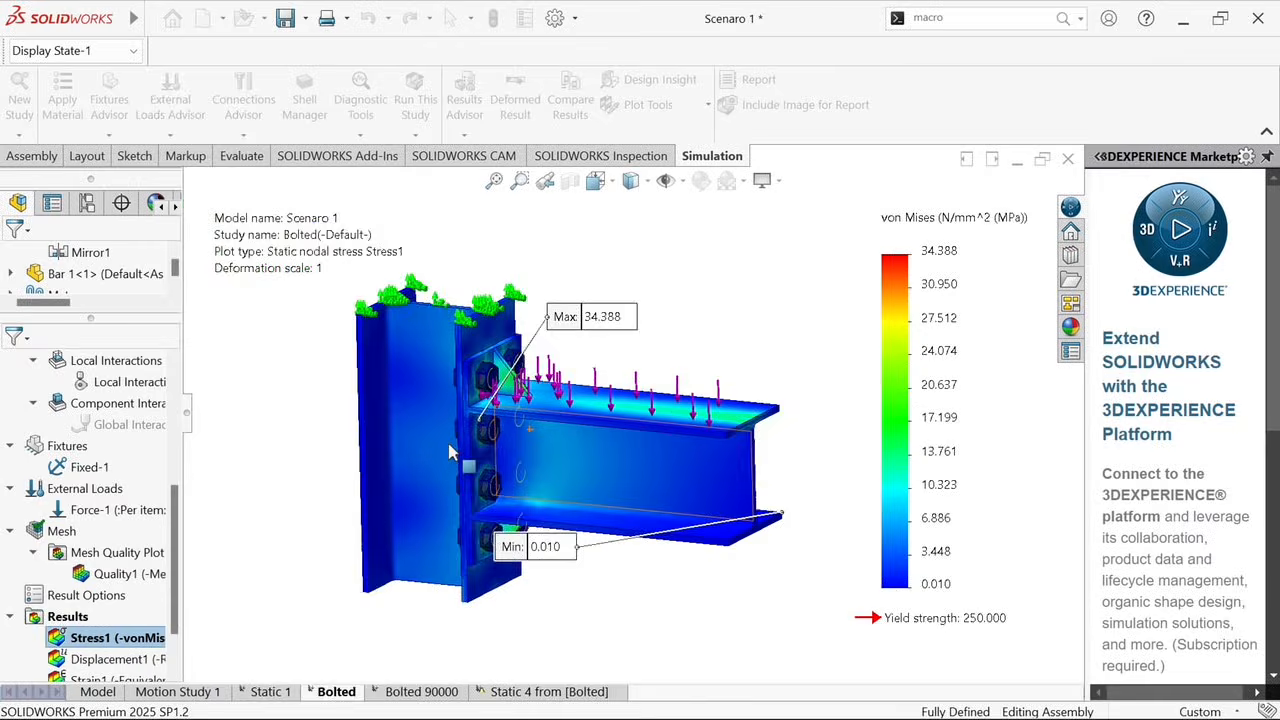
scroll(530, 425, down, 1)
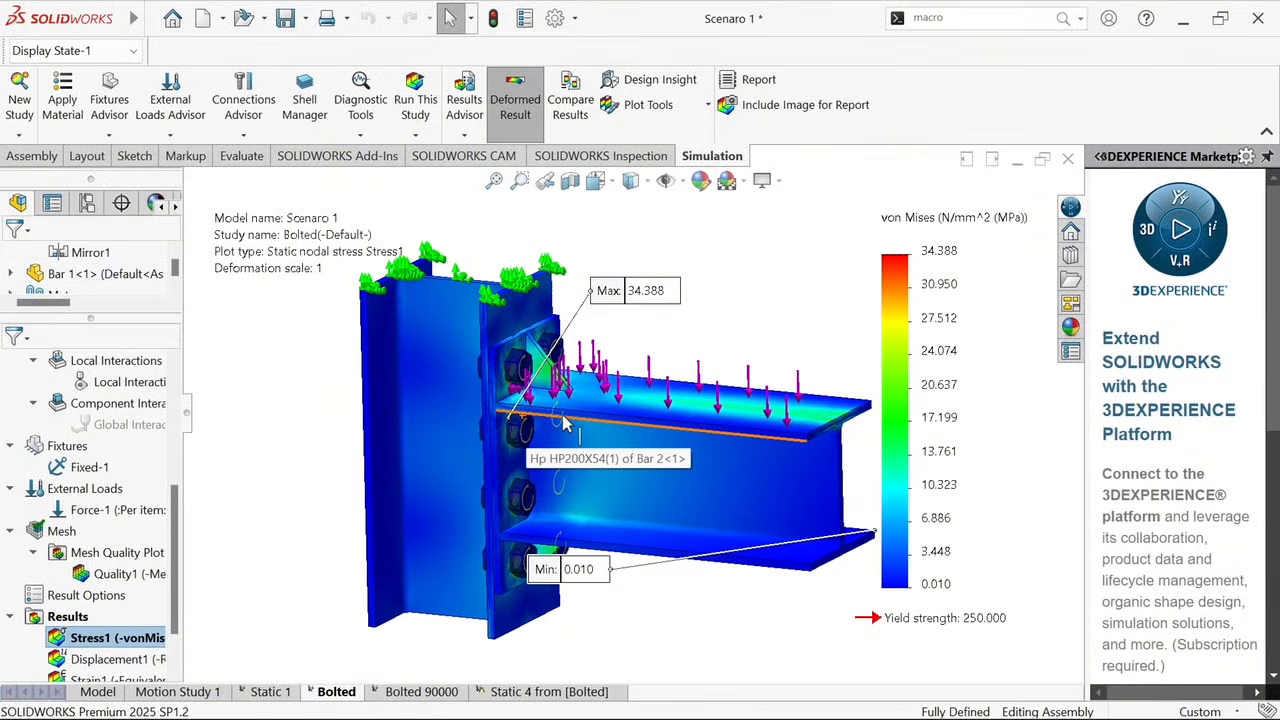
Display the first factor of safety plot and move its plot information text above the beam
scroll(97, 640, down, 1)
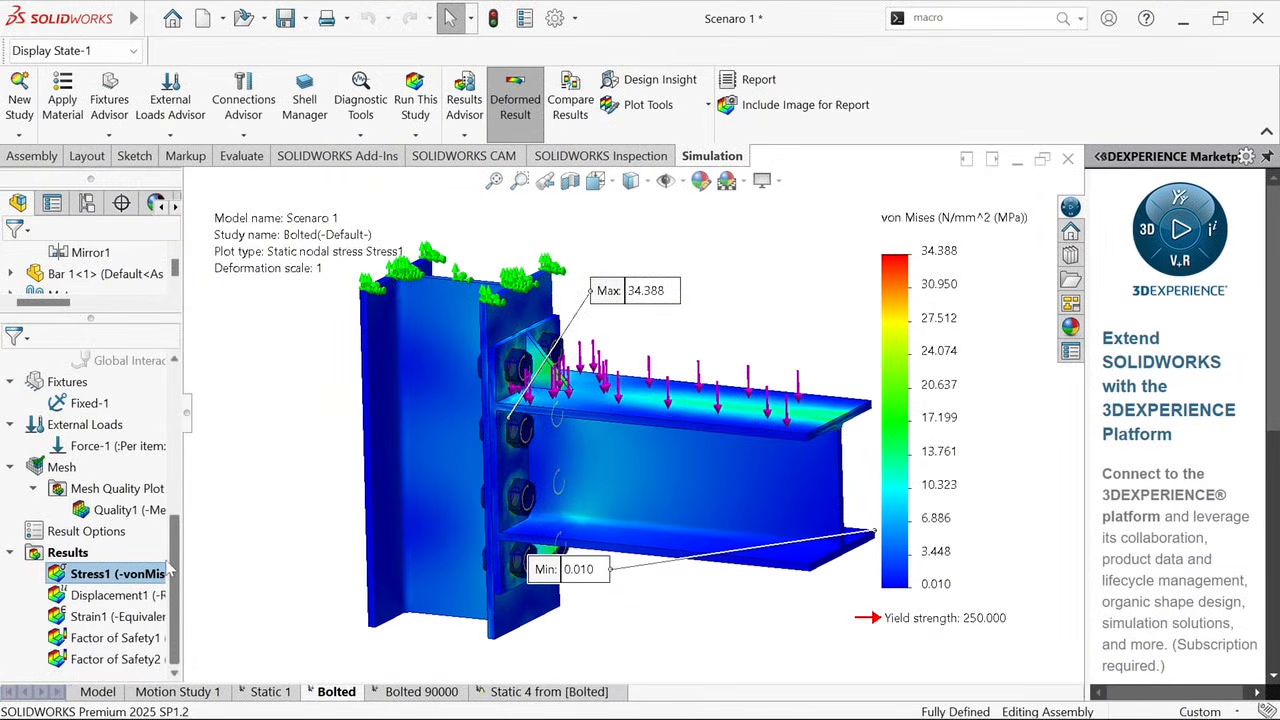
right_click(68, 552)
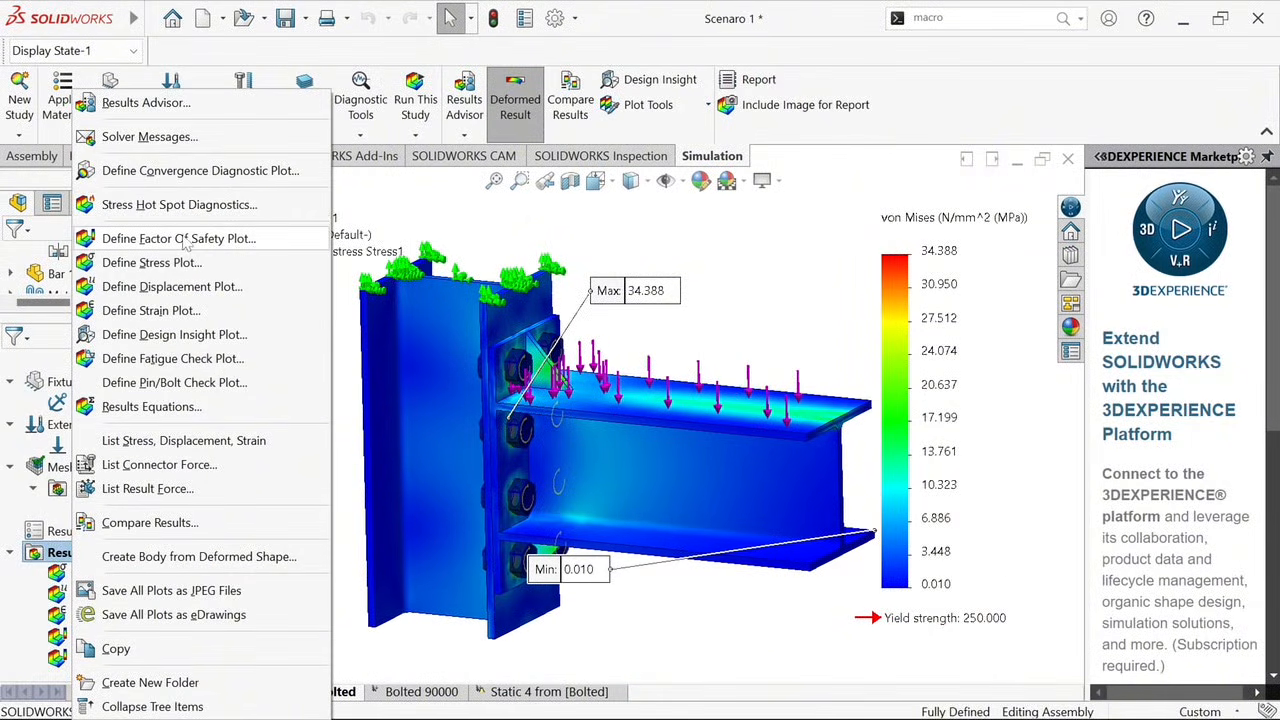
click(341, 290)
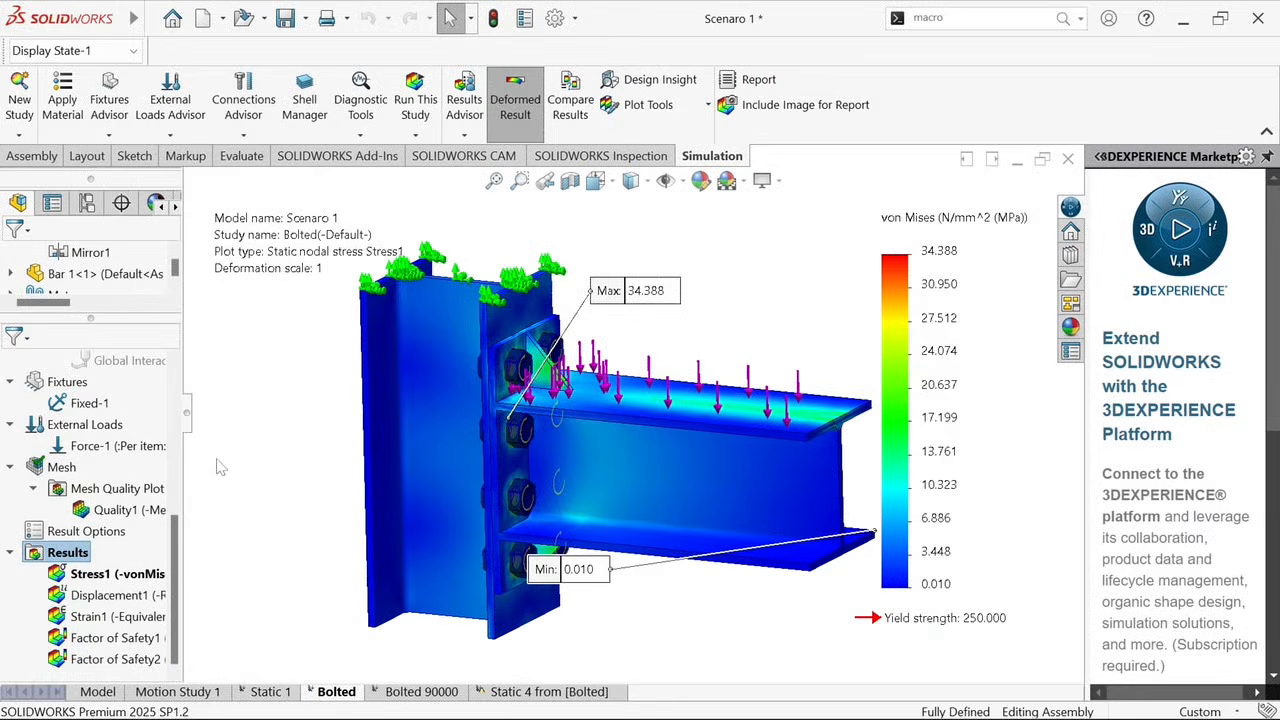
double_click(66, 640)
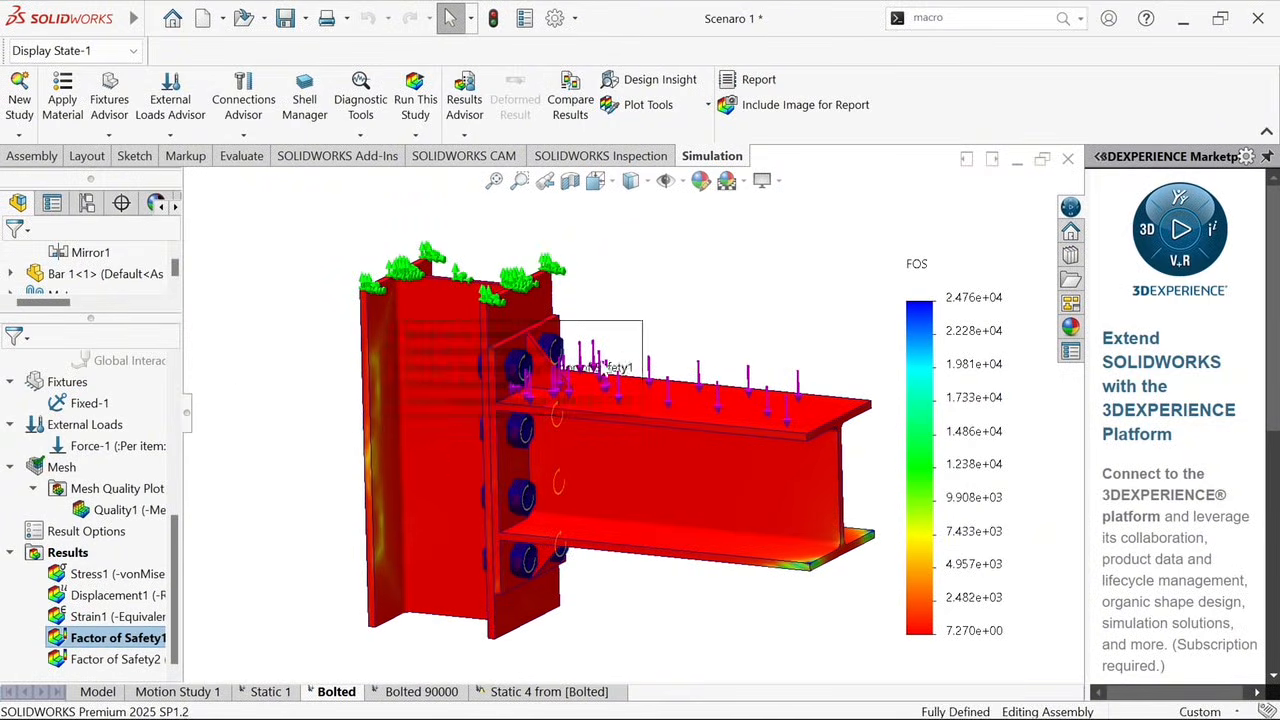
drag(318, 451, 714, 303)
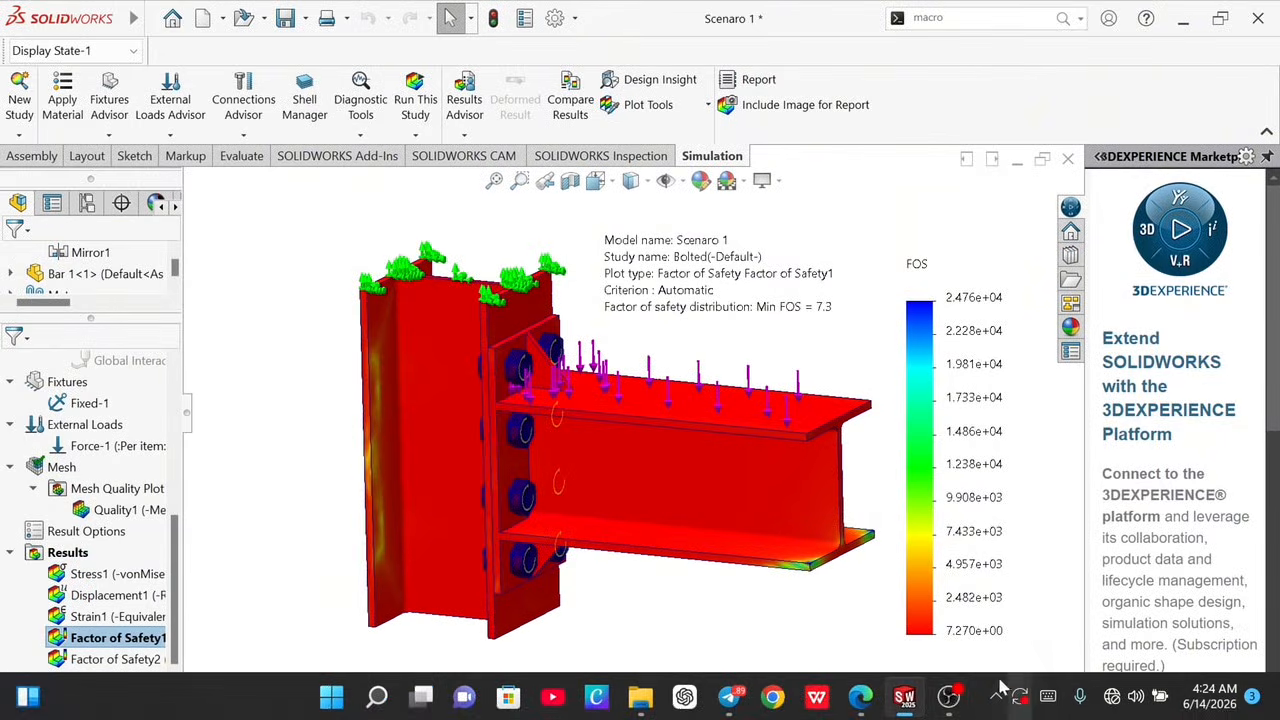
Switch to the Scenaro 2 assembly and open its Welded study, viewing the whole loaded connection
mouse_move(908, 703)
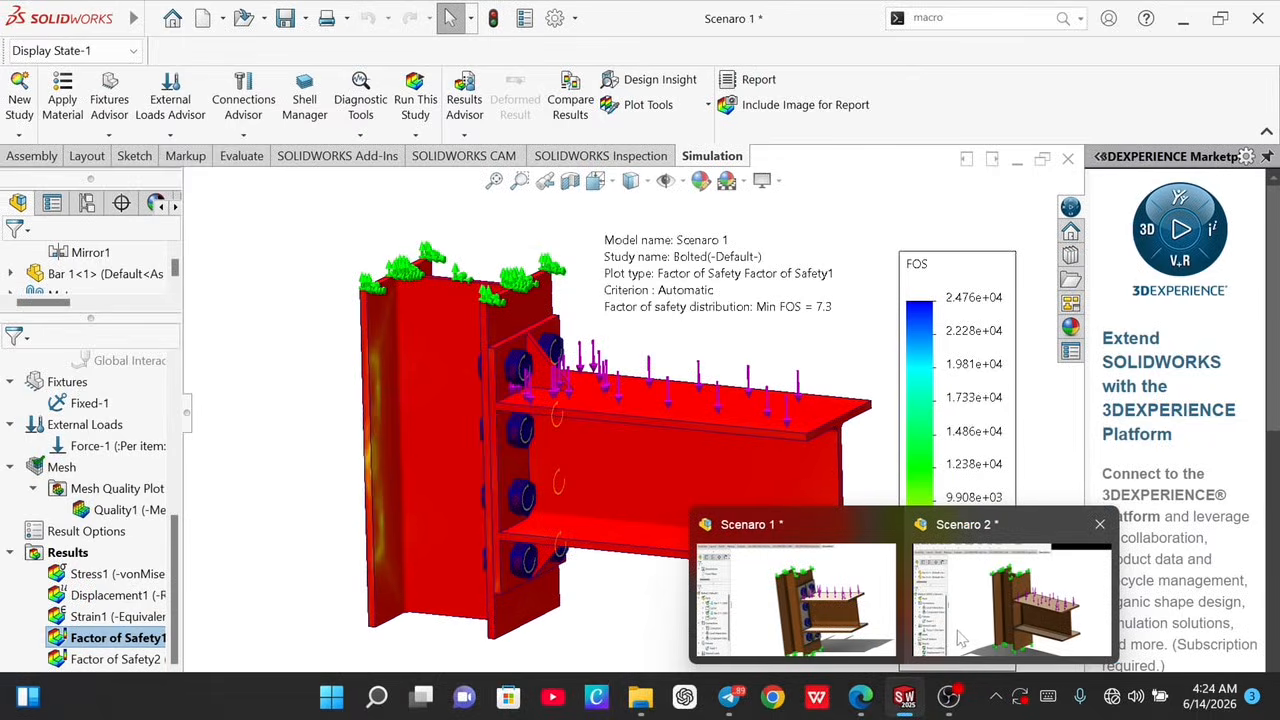
mouse_move(958, 622)
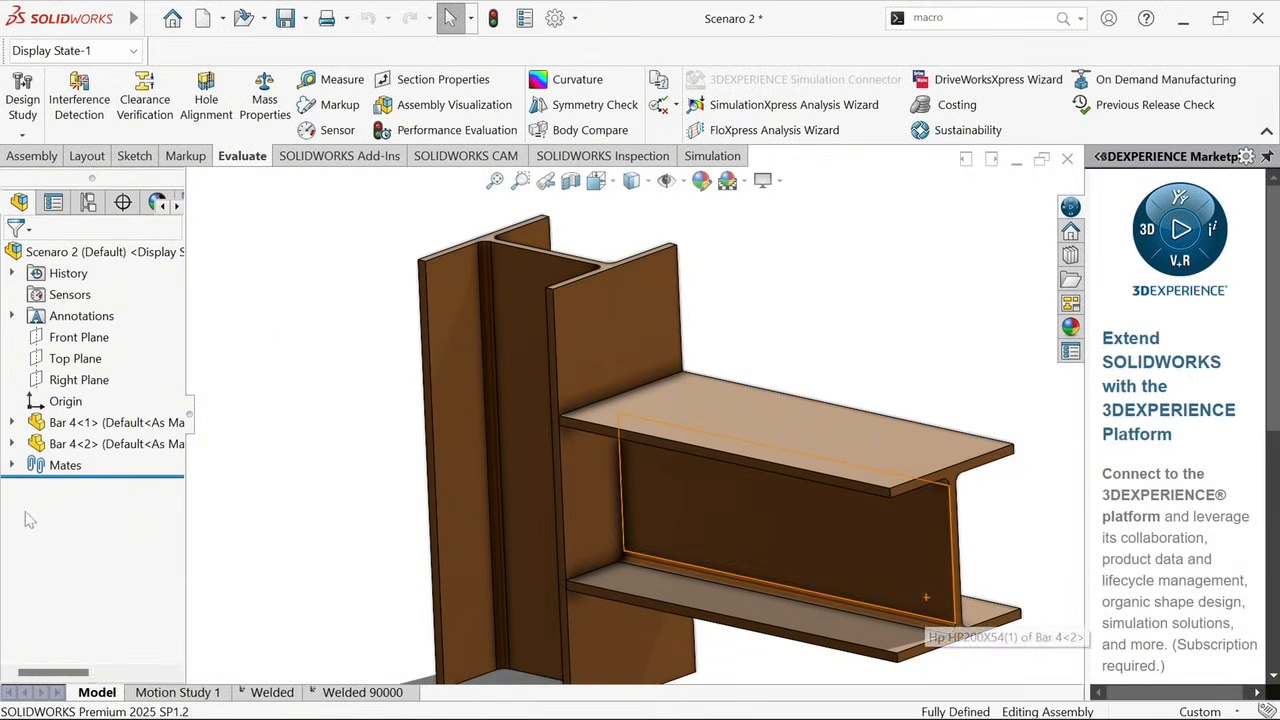
click(279, 697)
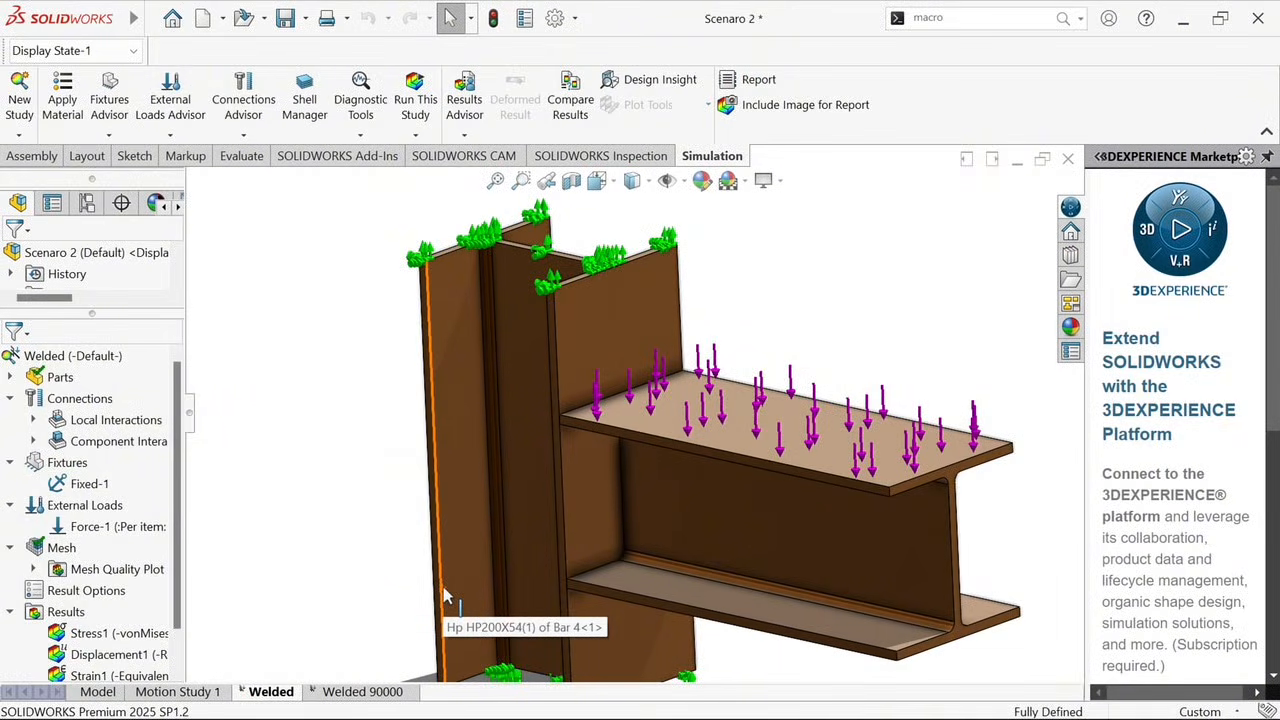
click(592, 418)
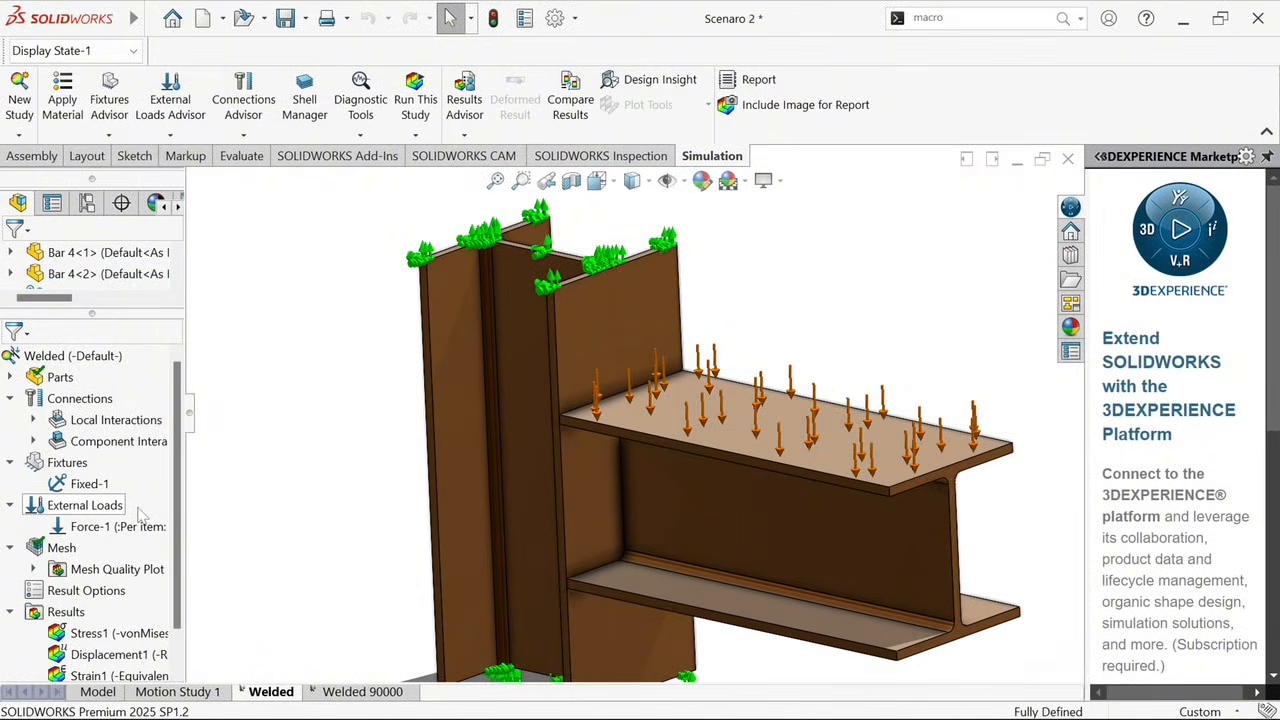
scroll(606, 516, up, 2)
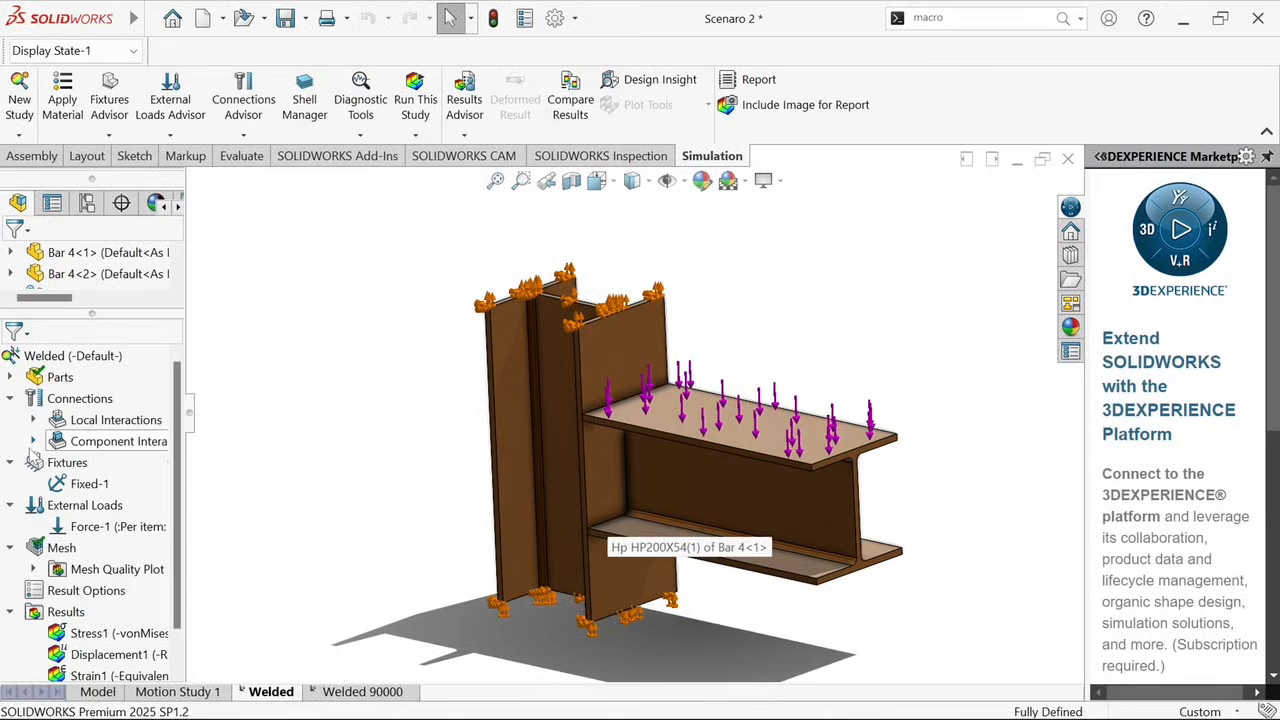
Expand the Welded study's component and local interactions and select the local interaction
click(32, 441)
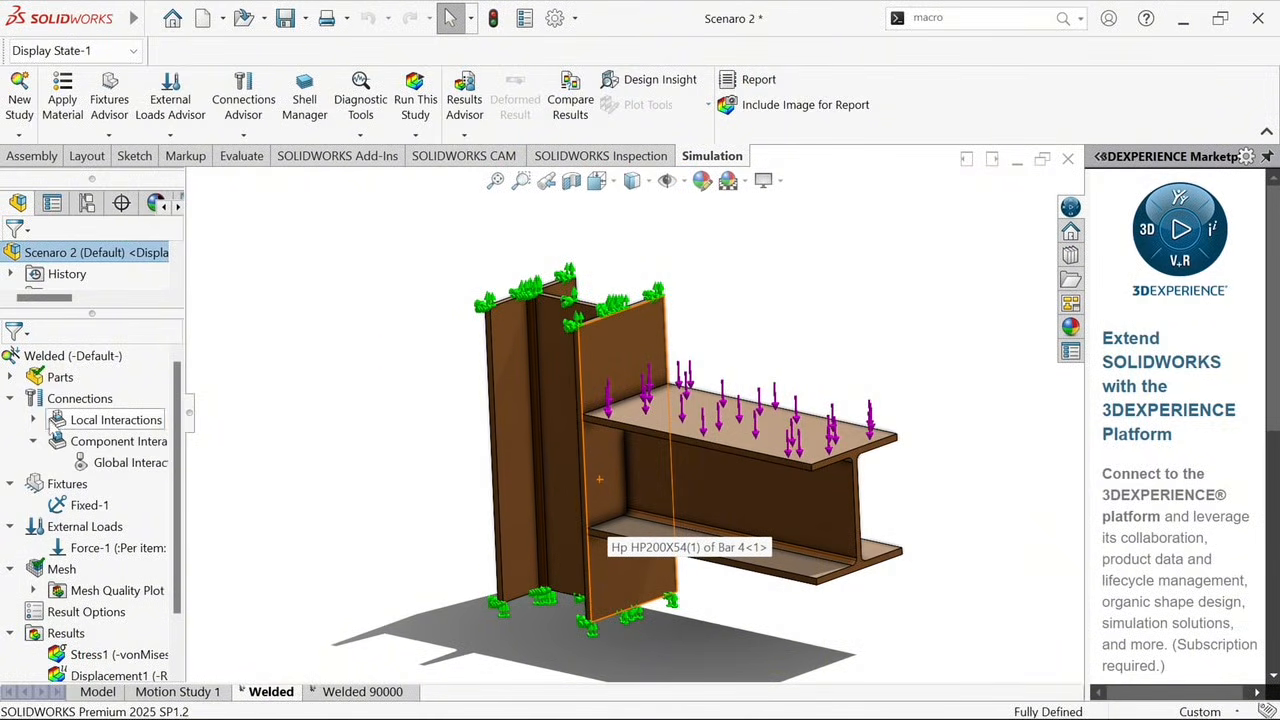
click(38, 421)
click(130, 440)
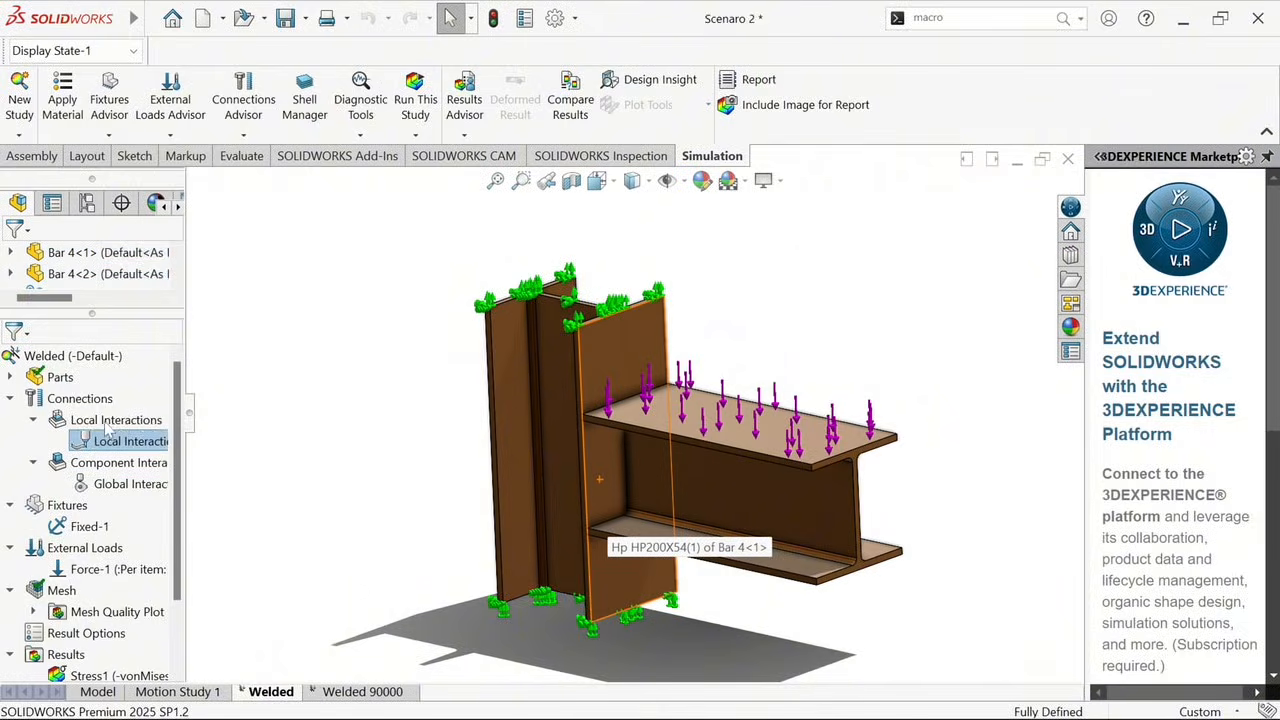
Open the edge weld connector definition, review its double-sided fillet face set inputs, and close it without creating a weld
right_click(80, 418)
right_click(72, 399)
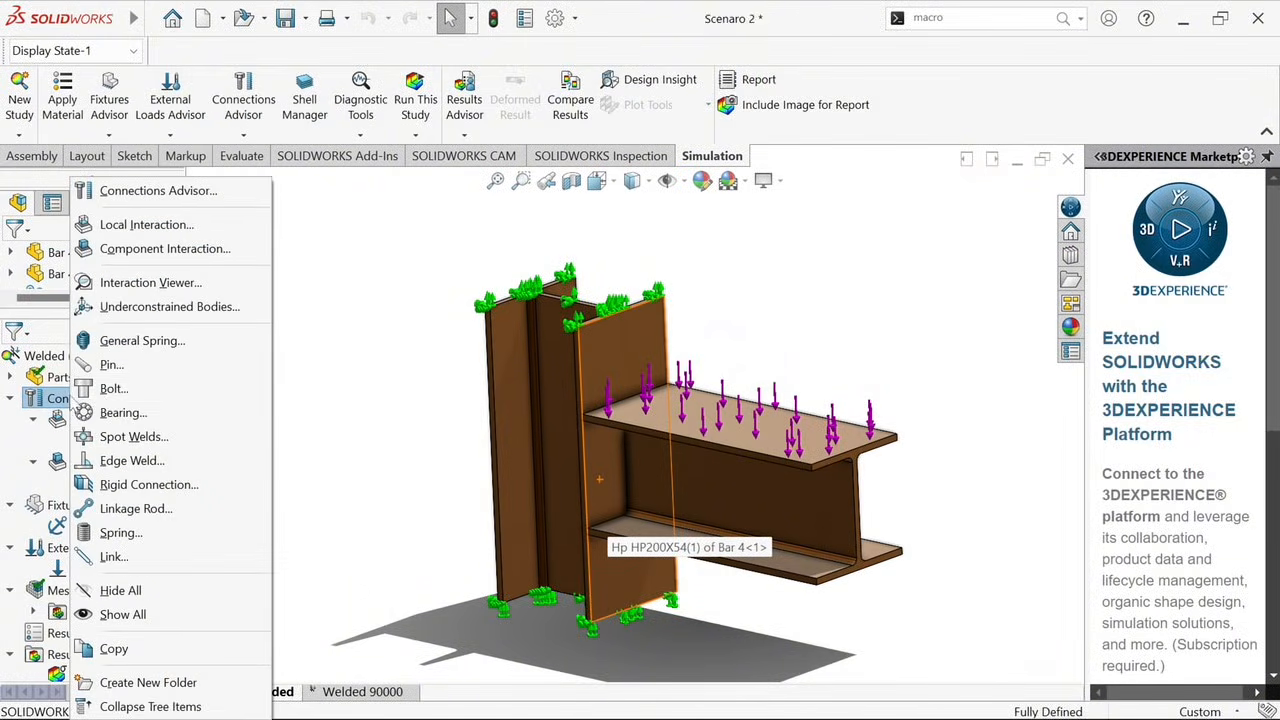
key(Escape)
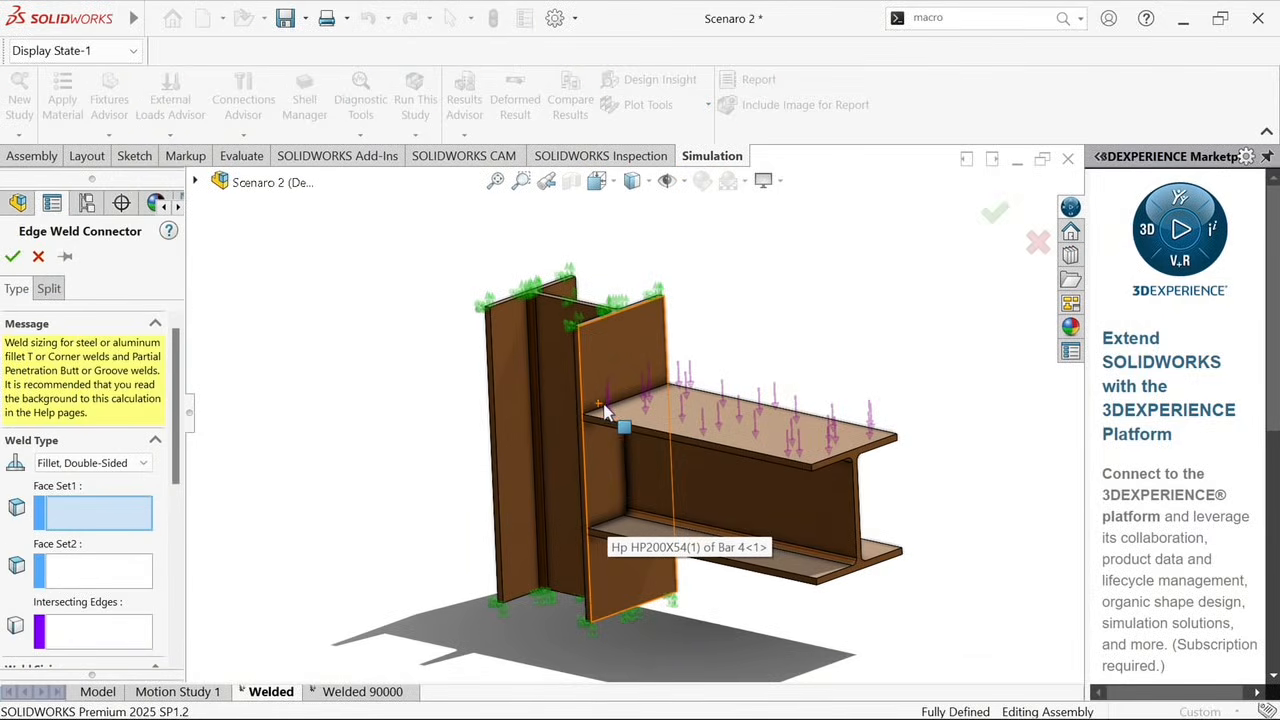
click(608, 414)
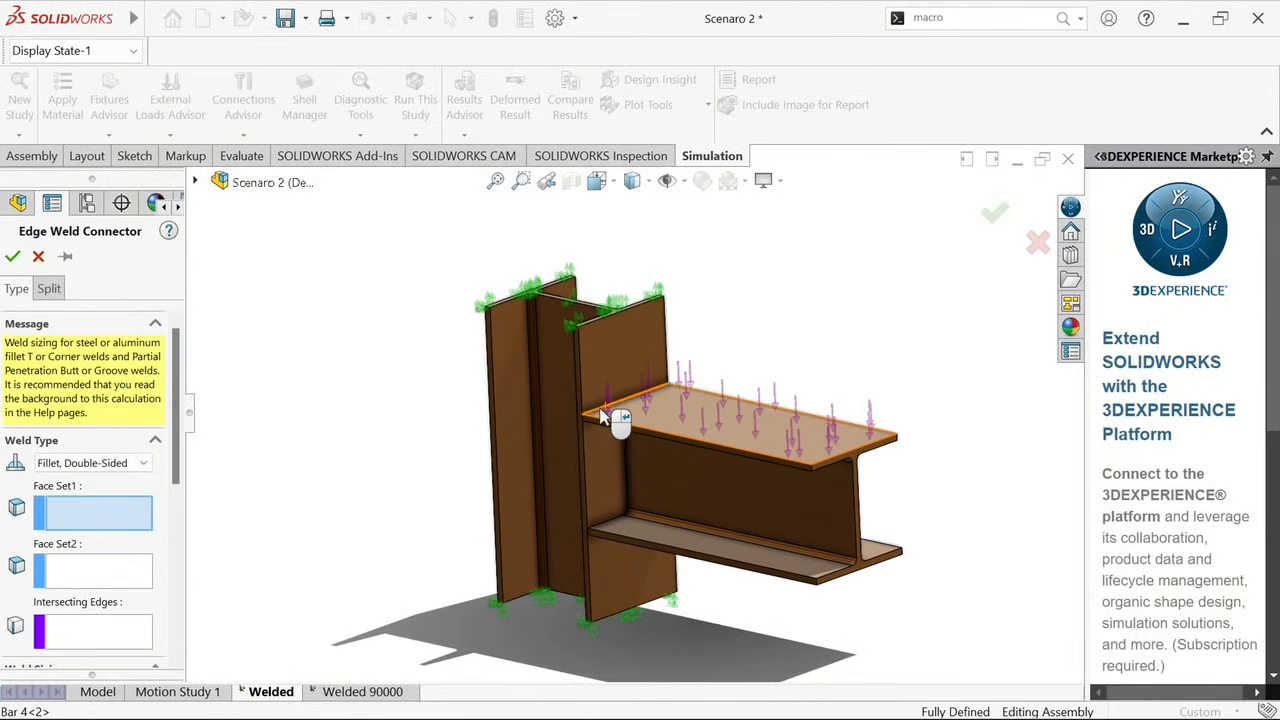
click(115, 568)
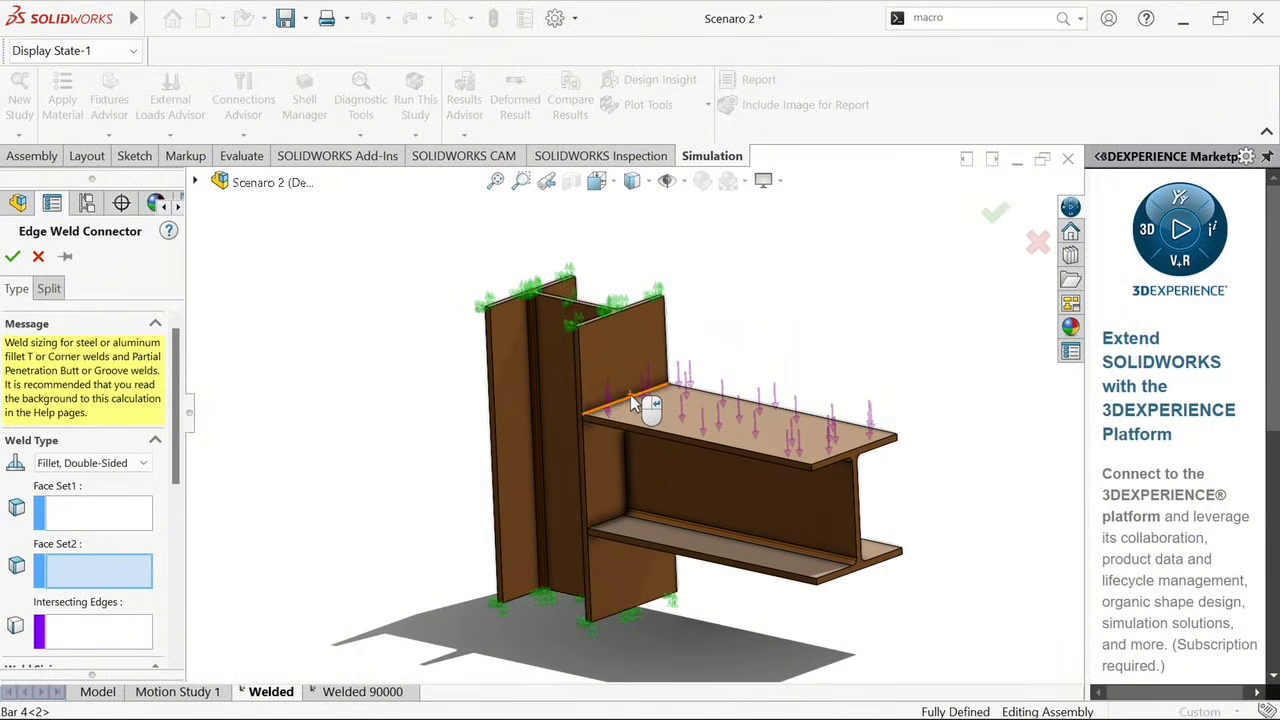
click(38, 256)
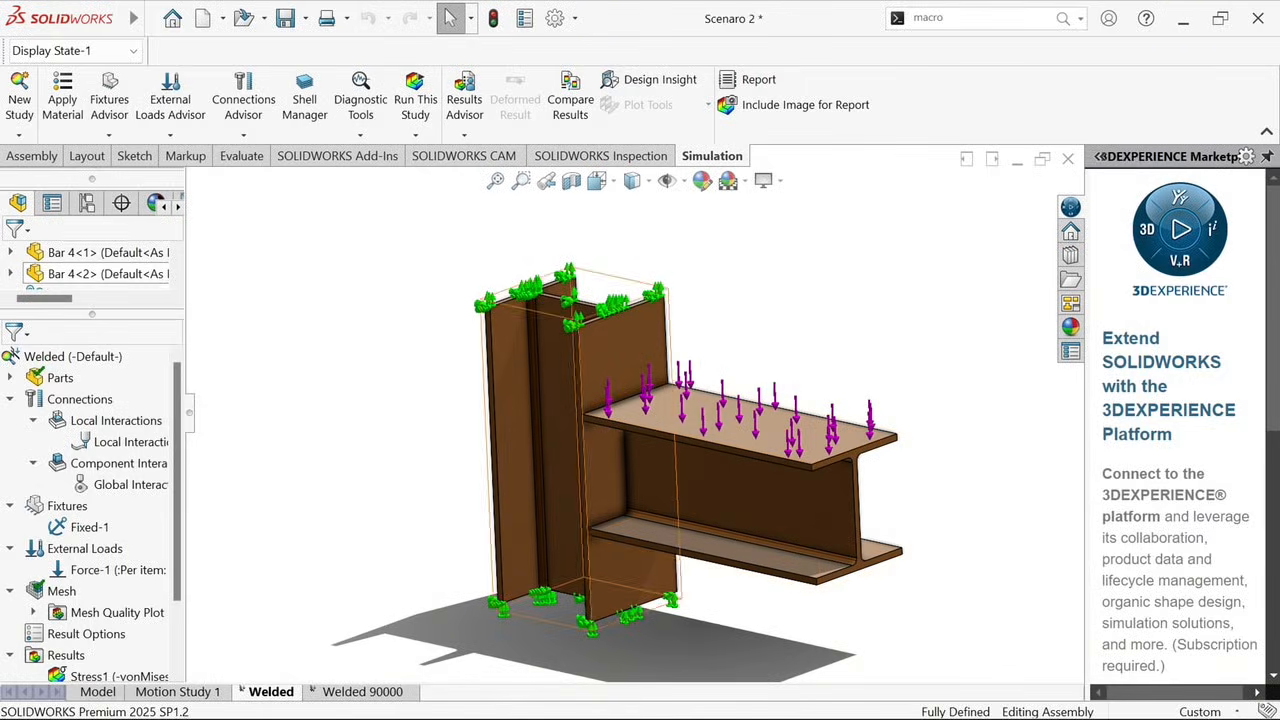
scroll(80, 548, down, 3)
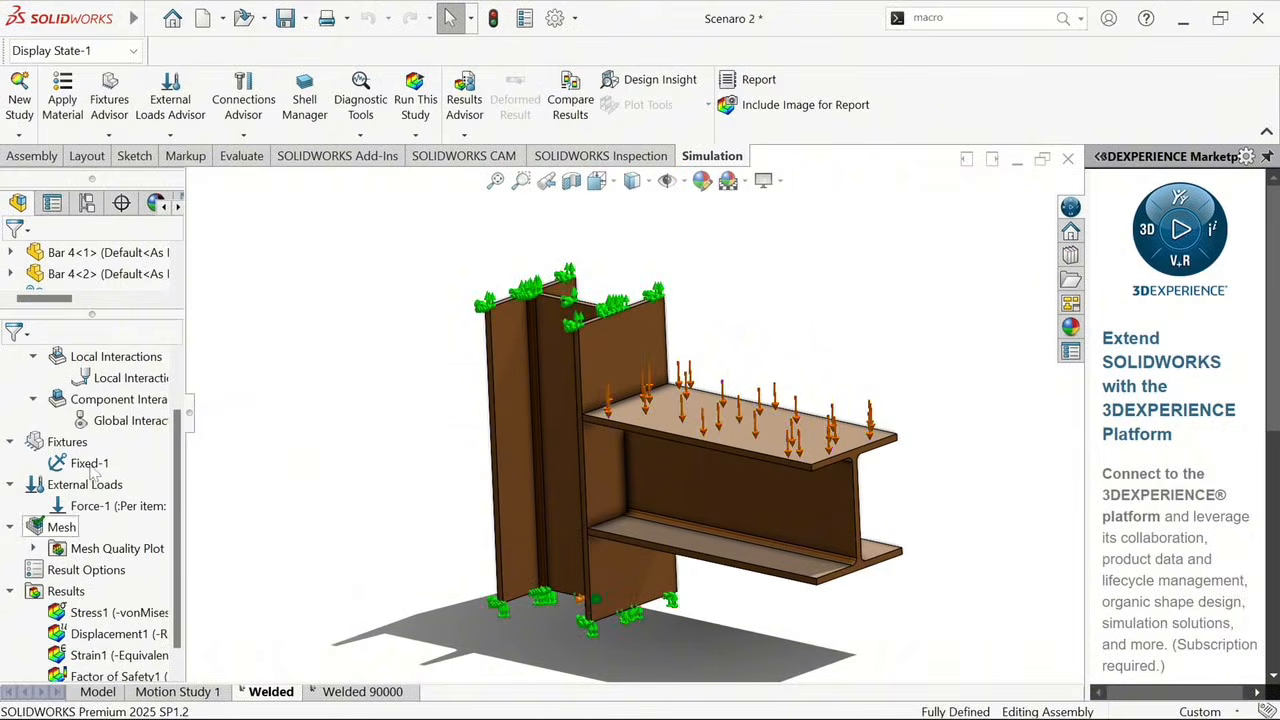
scroll(118, 520, up, 3)
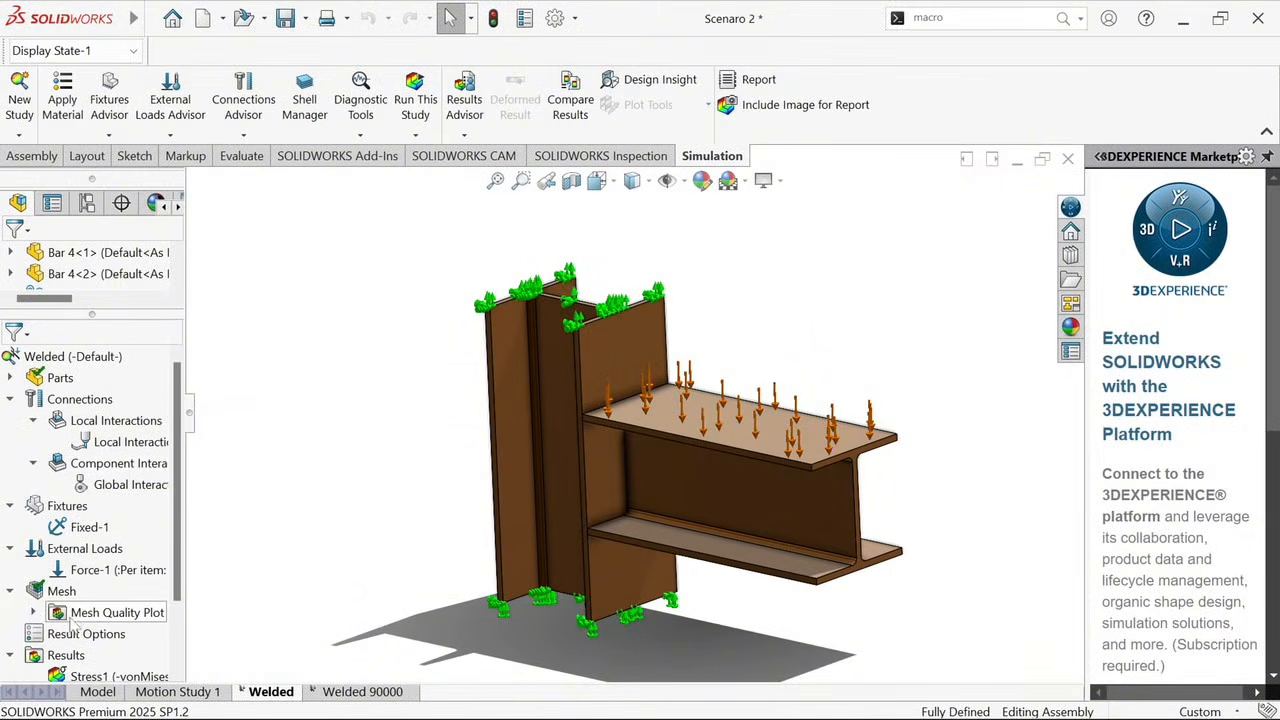
Display the Welded study's mesh quality plot to examine the mesh on the column and beam
click(35, 612)
double_click(93, 632)
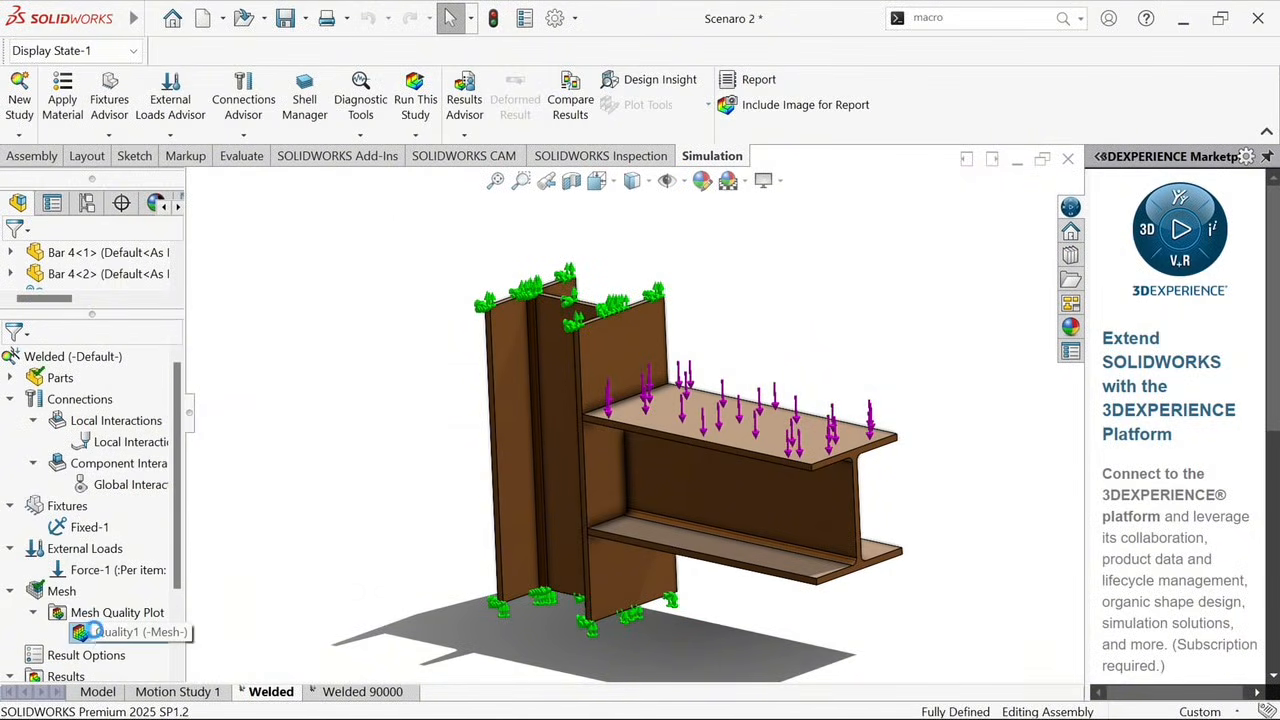
scroll(922, 575, down, 2)
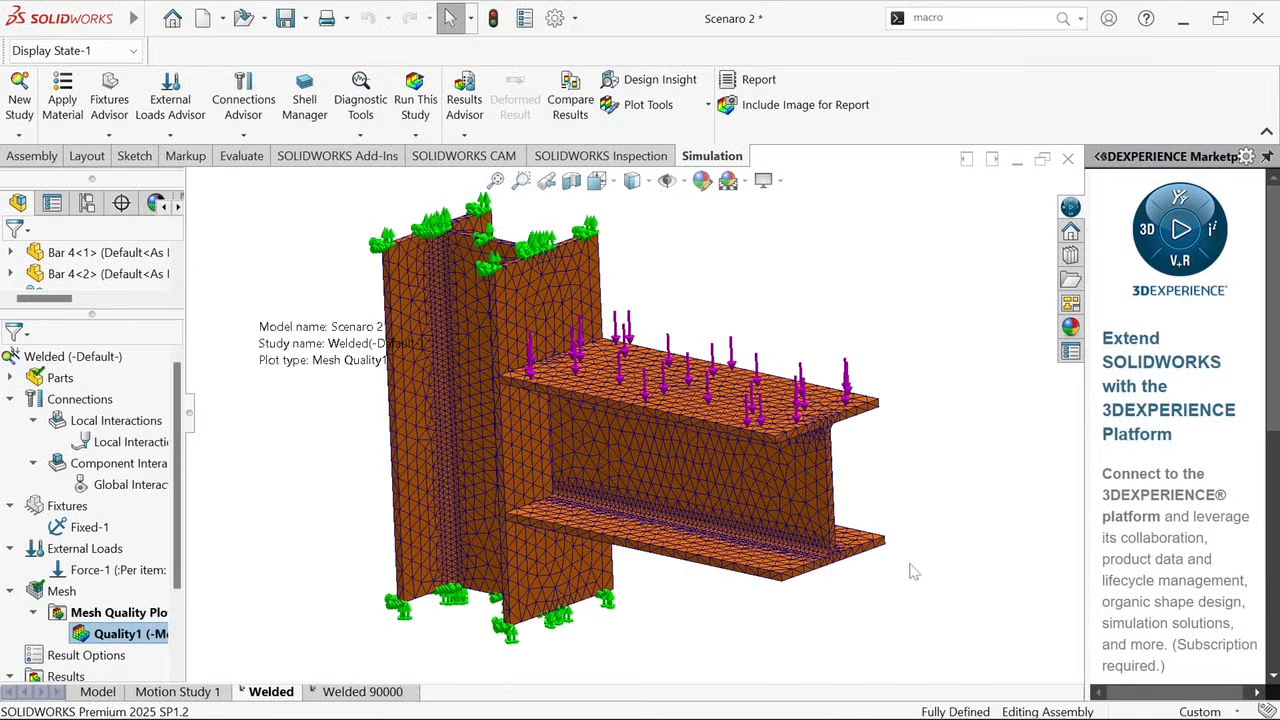
Display the Welded study's von Mises stress plot and move its maximum value label clear of the model, beside the column
scroll(60, 630, down, 1)
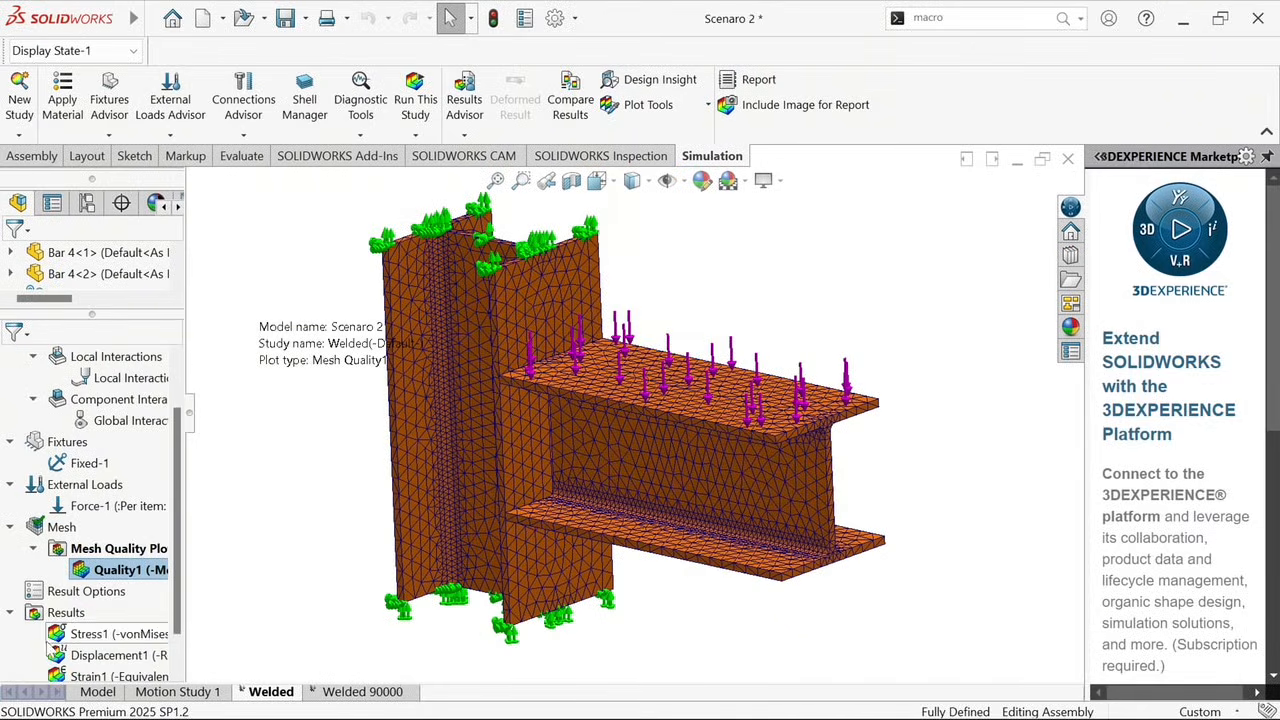
double_click(55, 634)
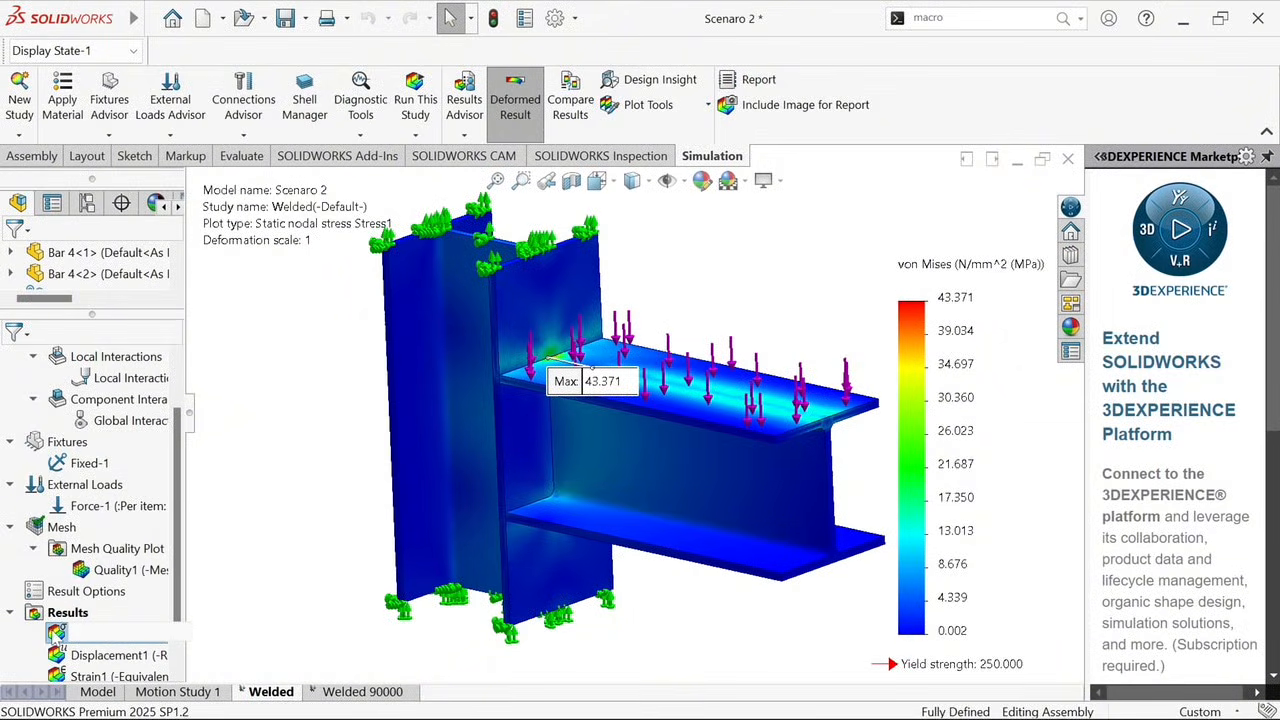
click(52, 630)
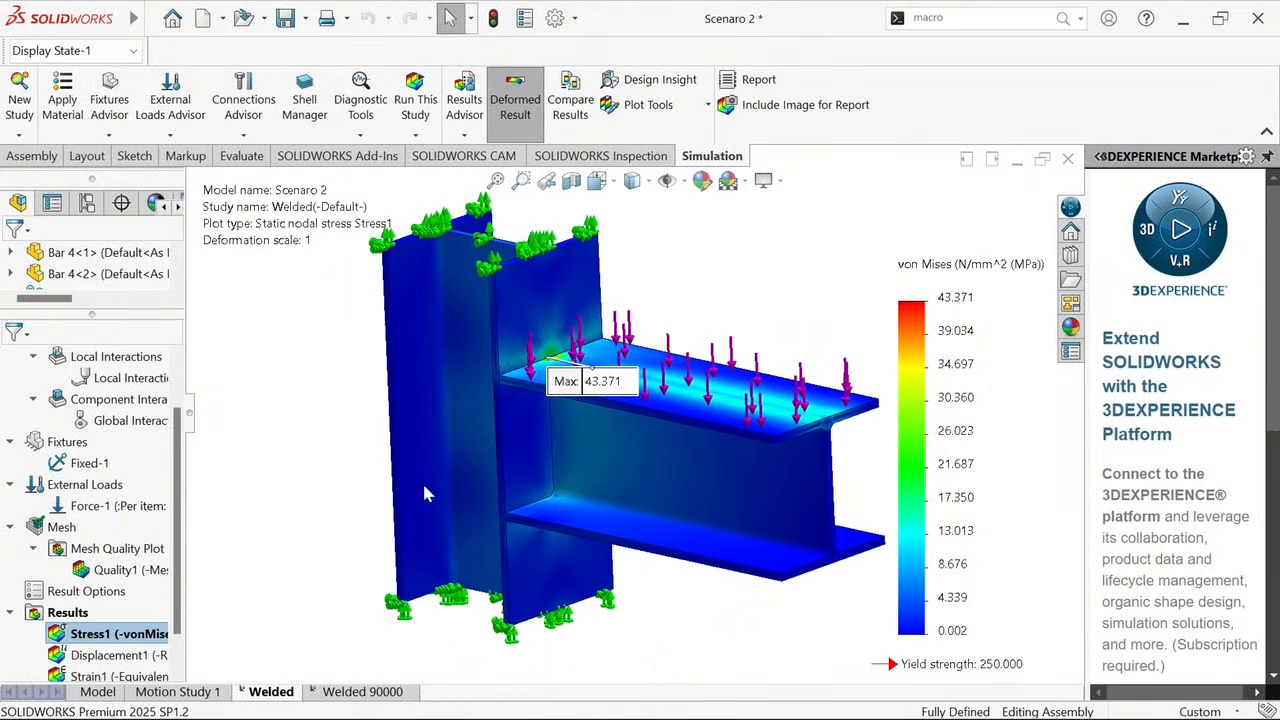
drag(555, 410, 320, 471)
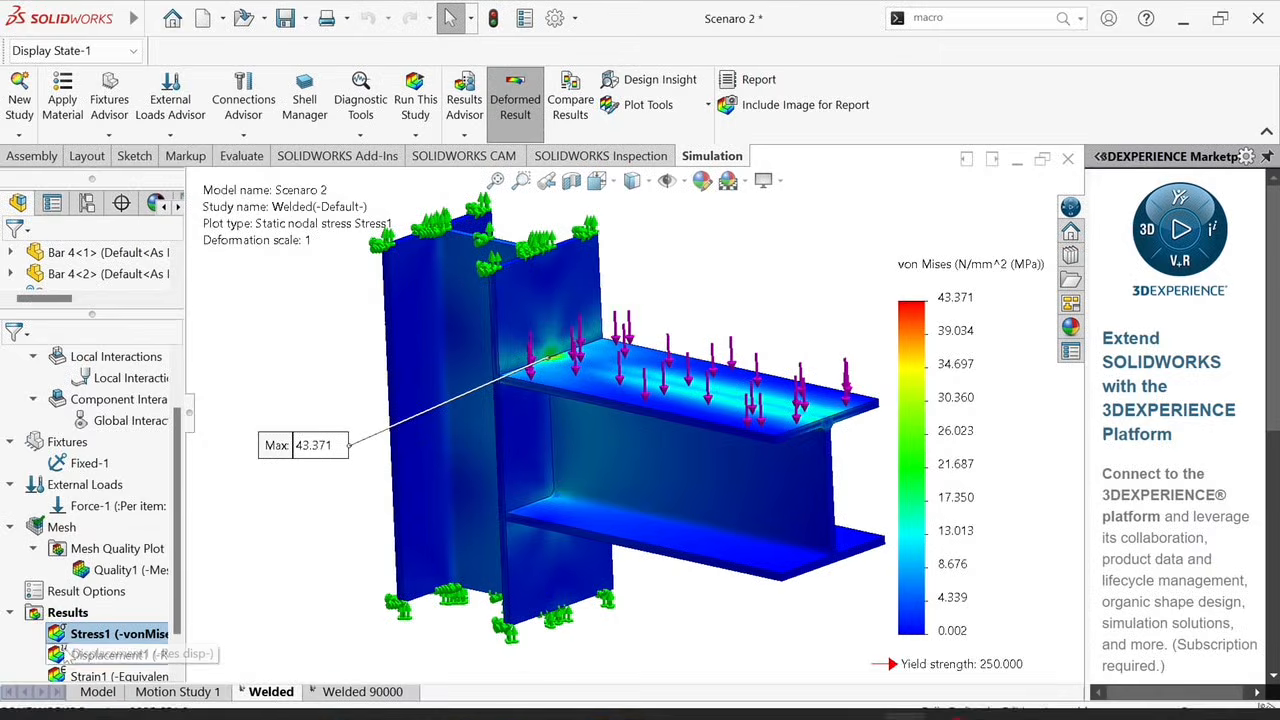
Display the Welded study's displacement plot and its factor of safety plot, placing the latter's plot information text above the beam
double_click(62, 650)
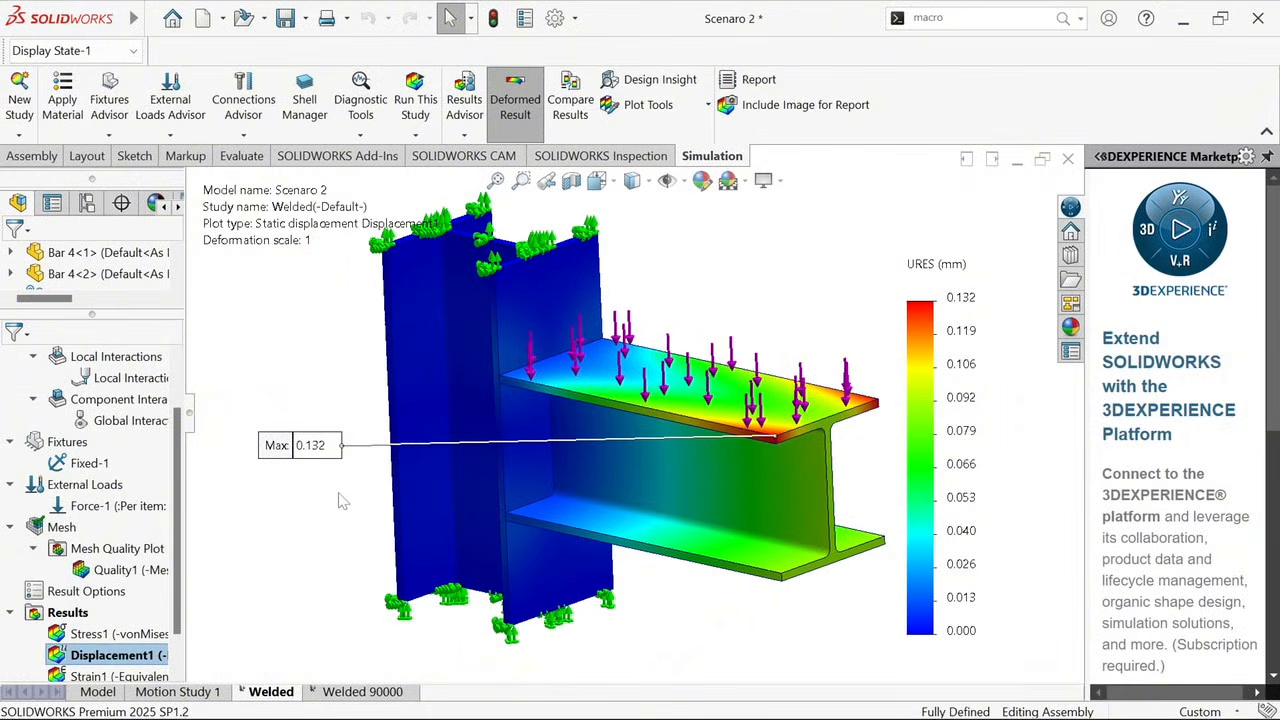
scroll(170, 565, down, 2)
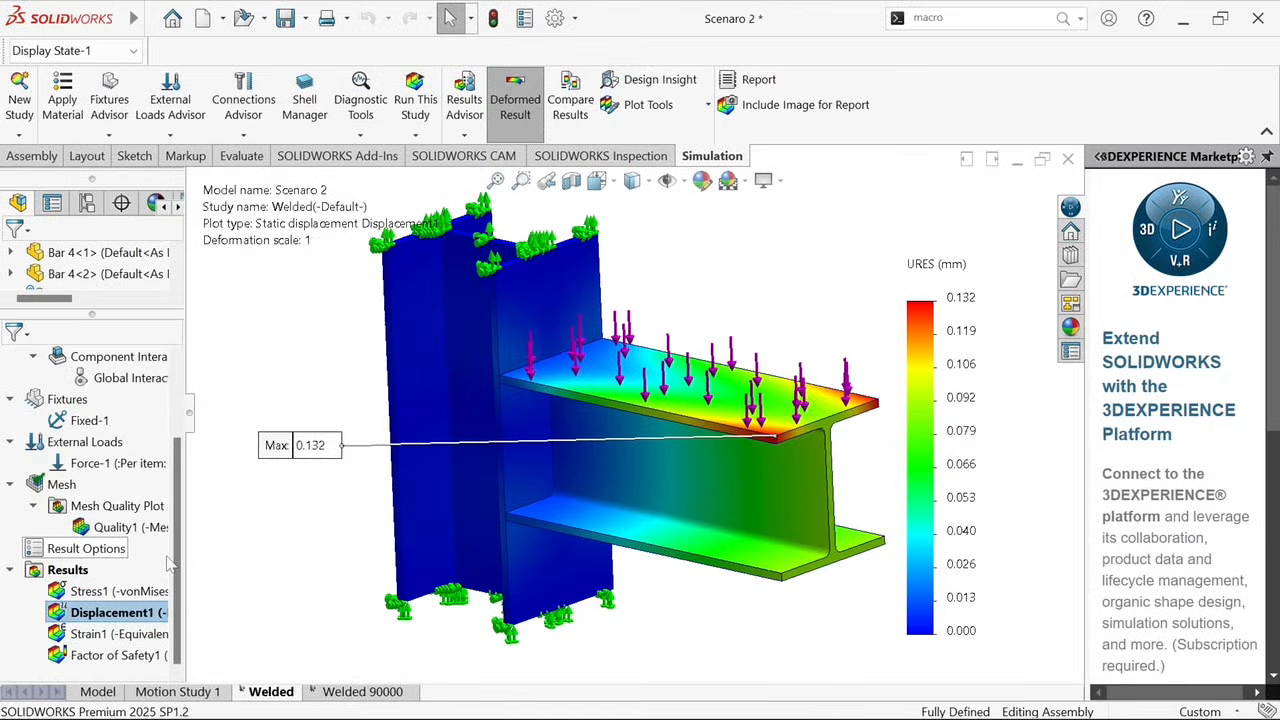
click(70, 660)
double_click(57, 658)
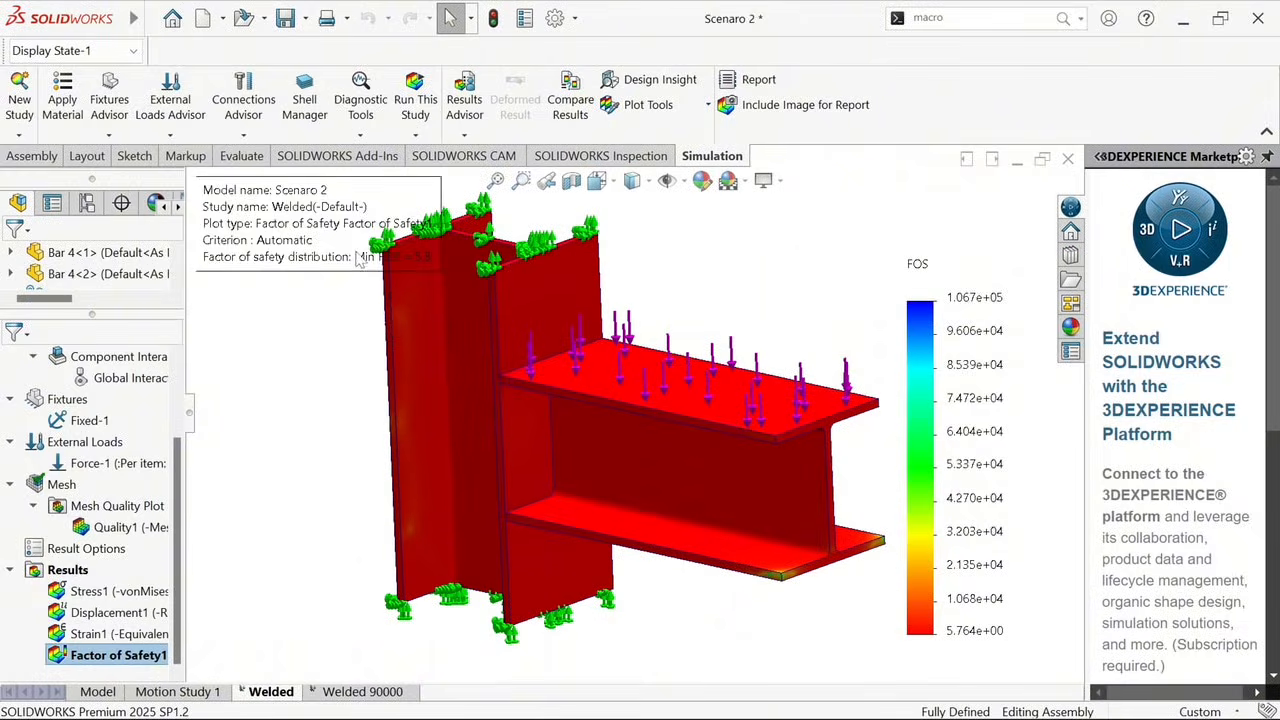
mouse_move(392, 257)
mouse_down()
mouse_move(405, 300)
mouse_move(520, 335)
mouse_move(770, 330)
mouse_move(772, 316)
mouse_up()
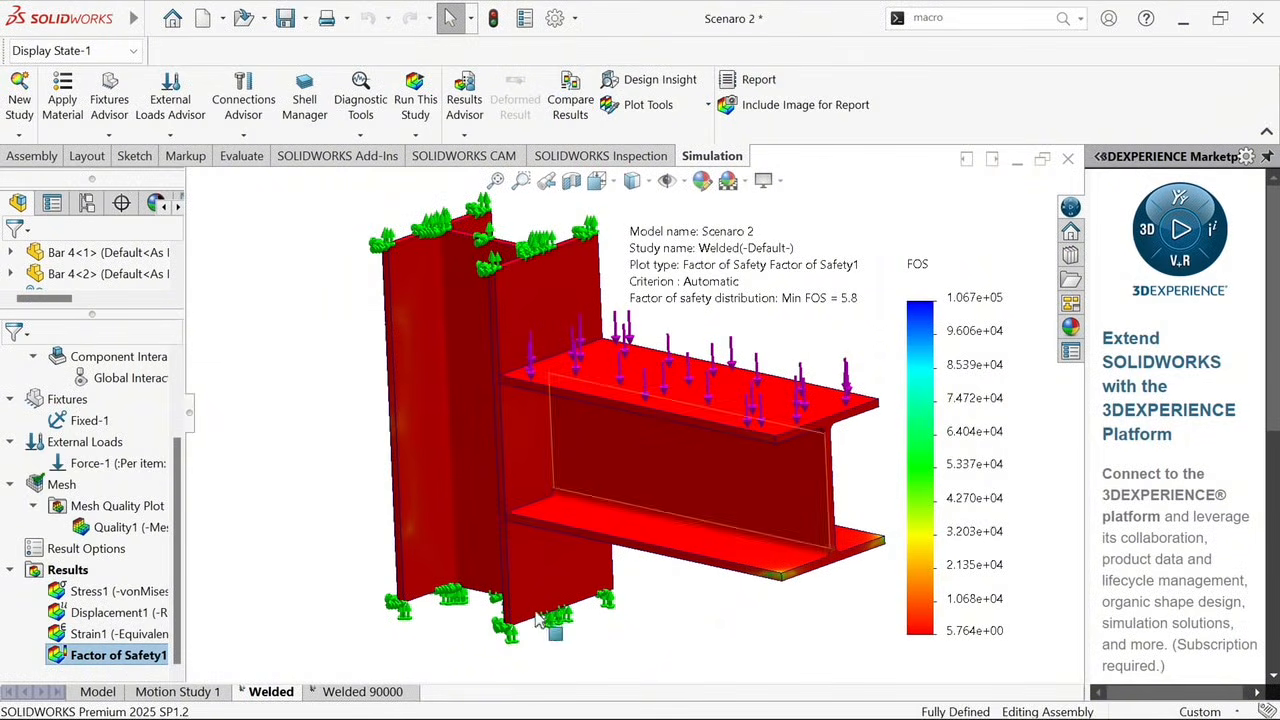
Open the Welded 90000 study and select its external force to review the applied load
click(370, 692)
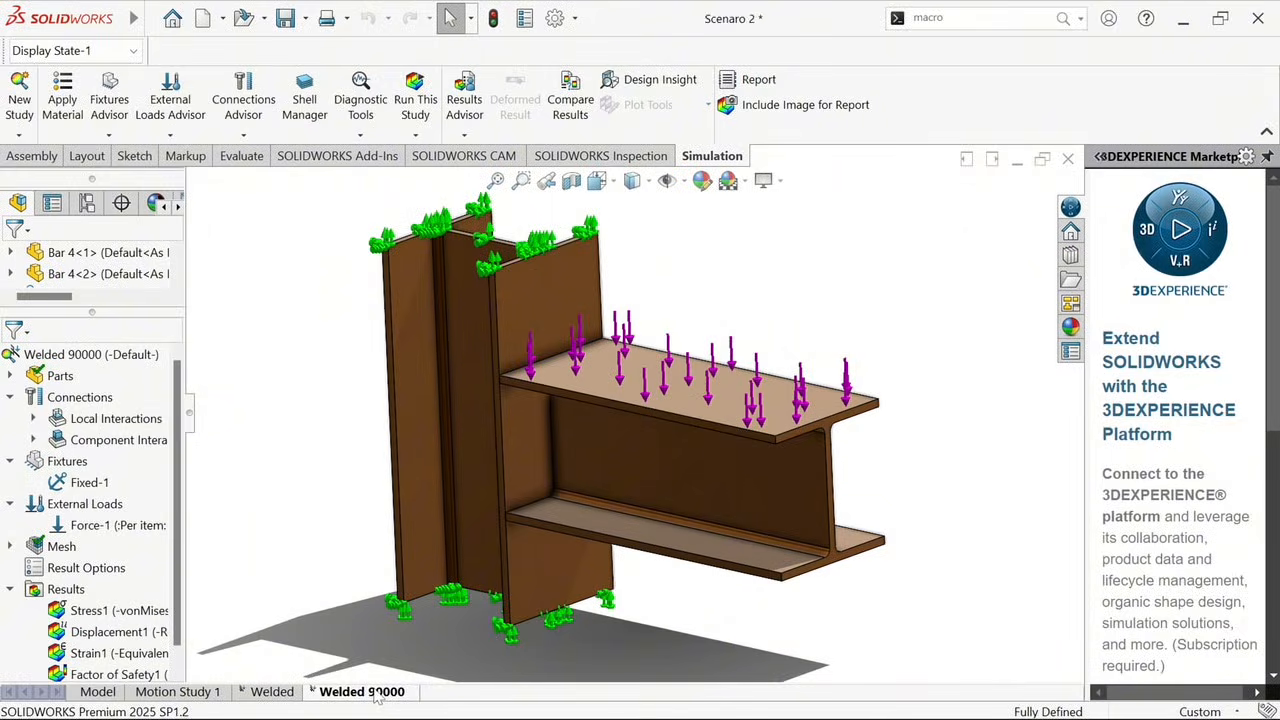
click(148, 525)
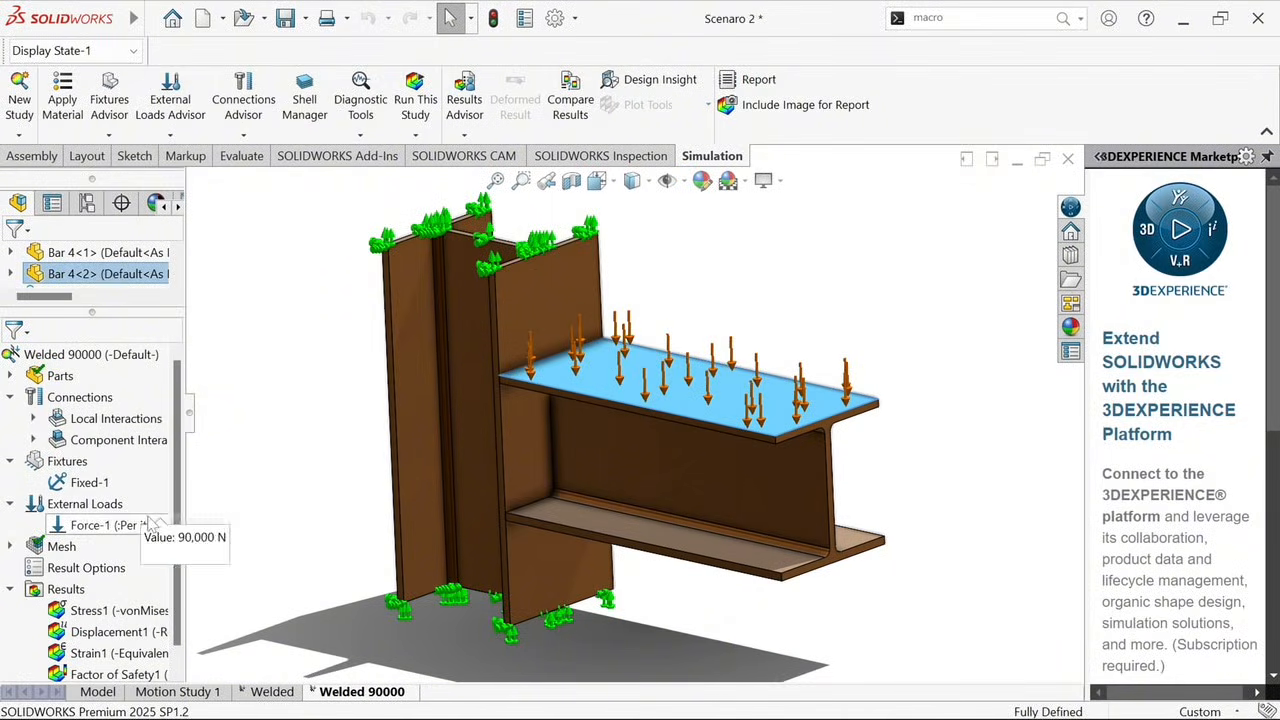
Display the Welded 90000 stress plot, move its maximum label beside the column, and examine the peak stress at the weld joint closely
scroll(150, 540, down, 1)
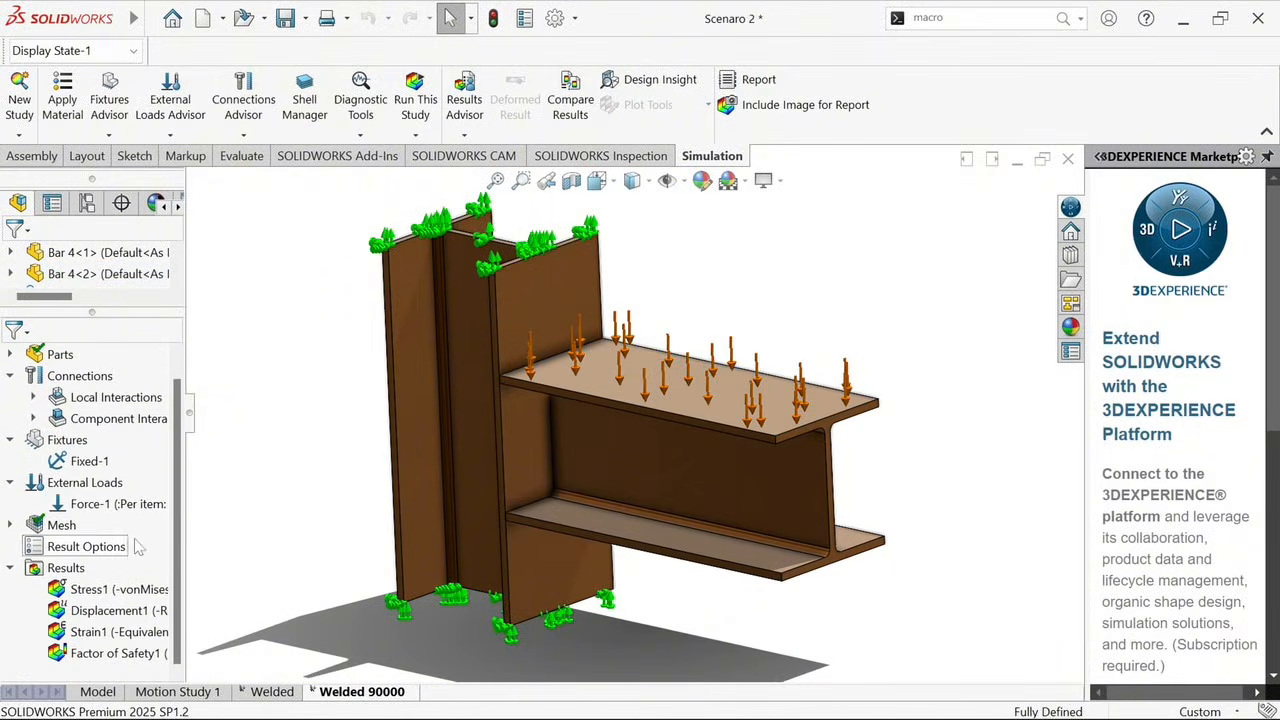
double_click(78, 592)
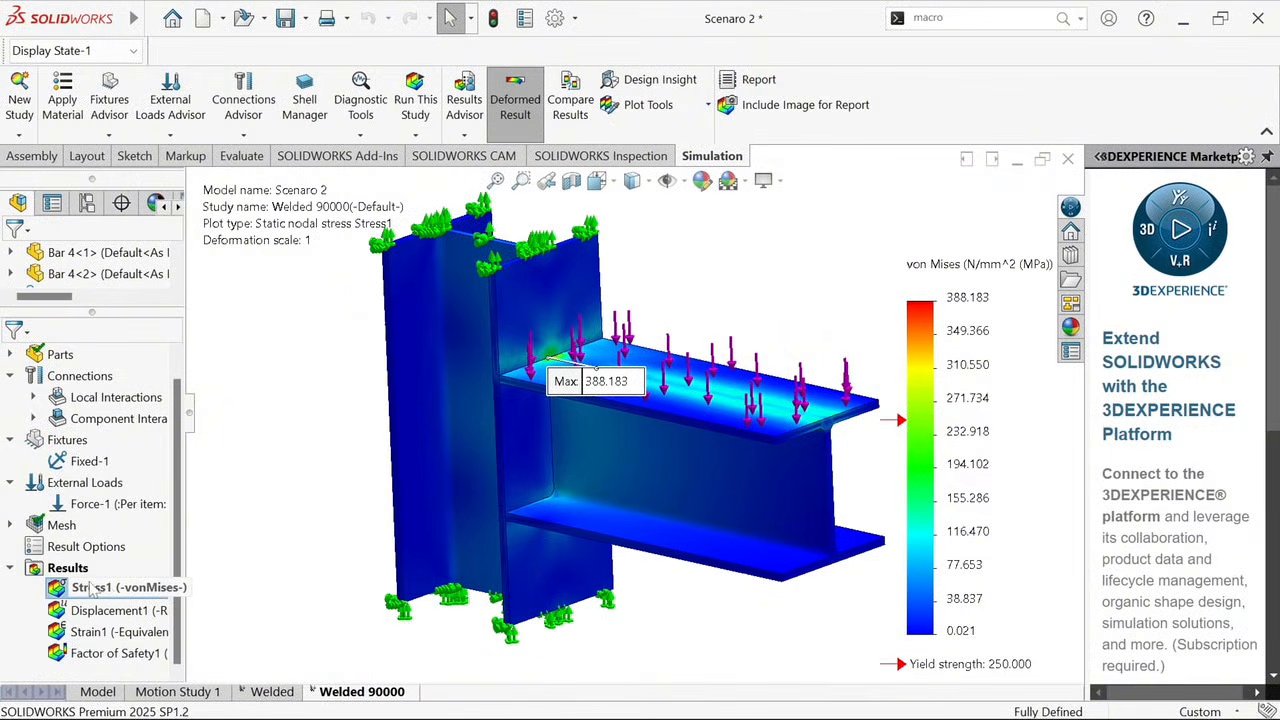
drag(628, 396, 308, 444)
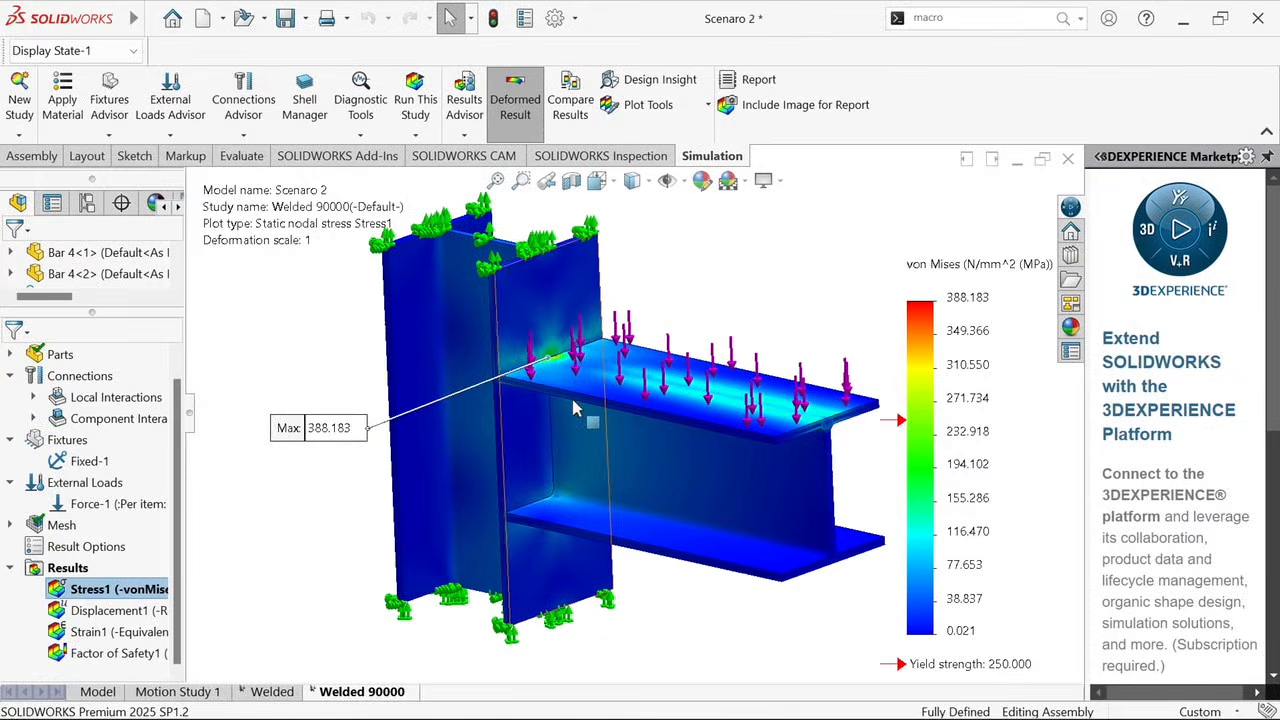
scroll(575, 290, down, 10)
scroll(575, 285, down, 3)
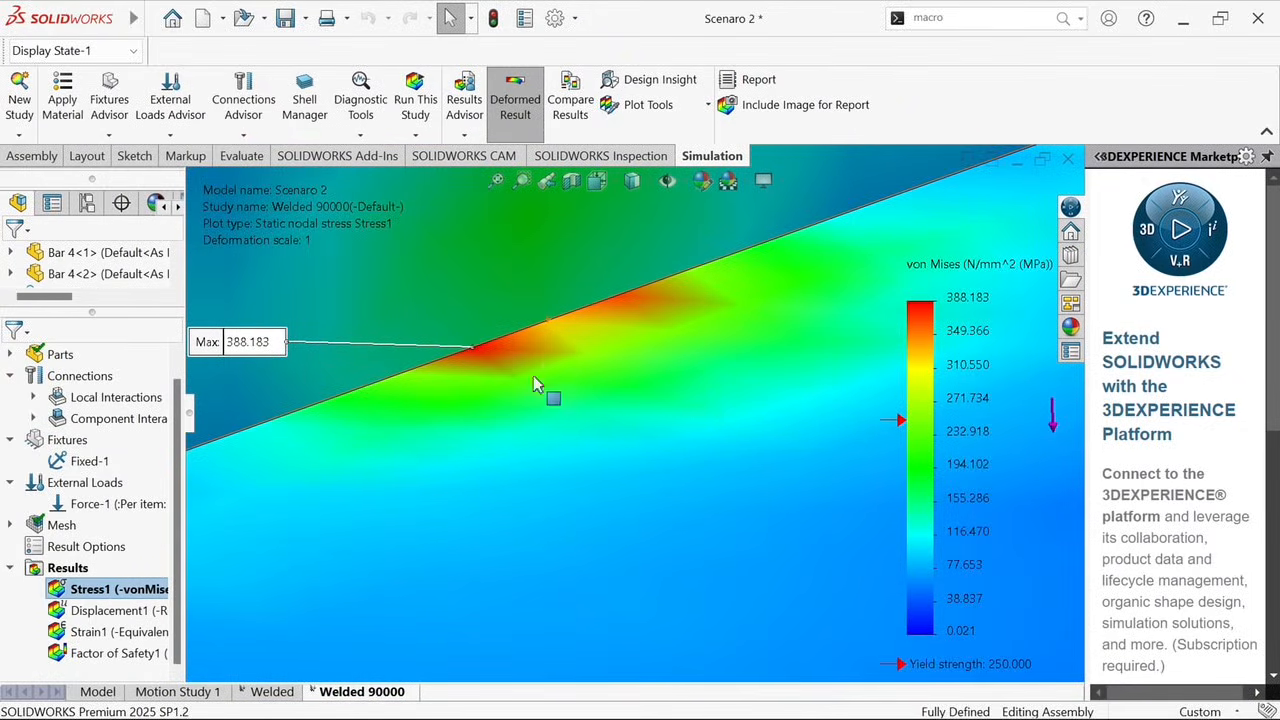
Display the Welded 90000 displacement plot and set its user-defined deformation scale to 50
double_click(85, 610)
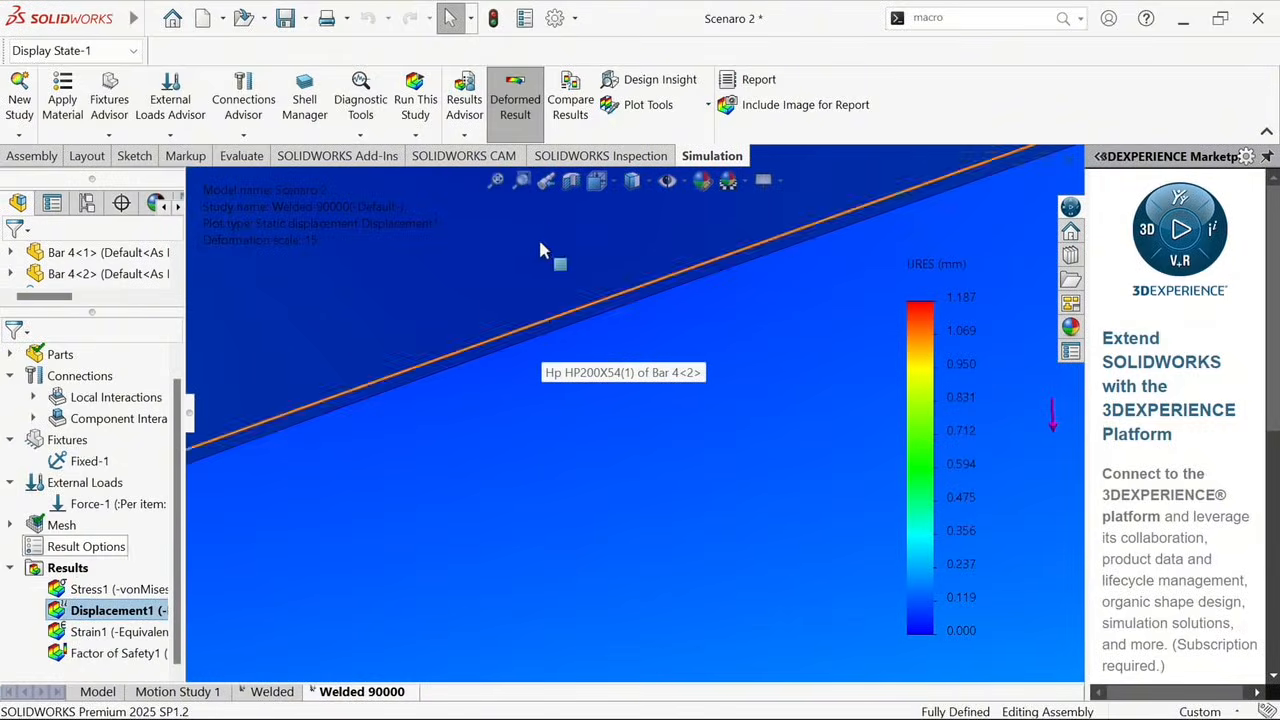
right_click(85, 612)
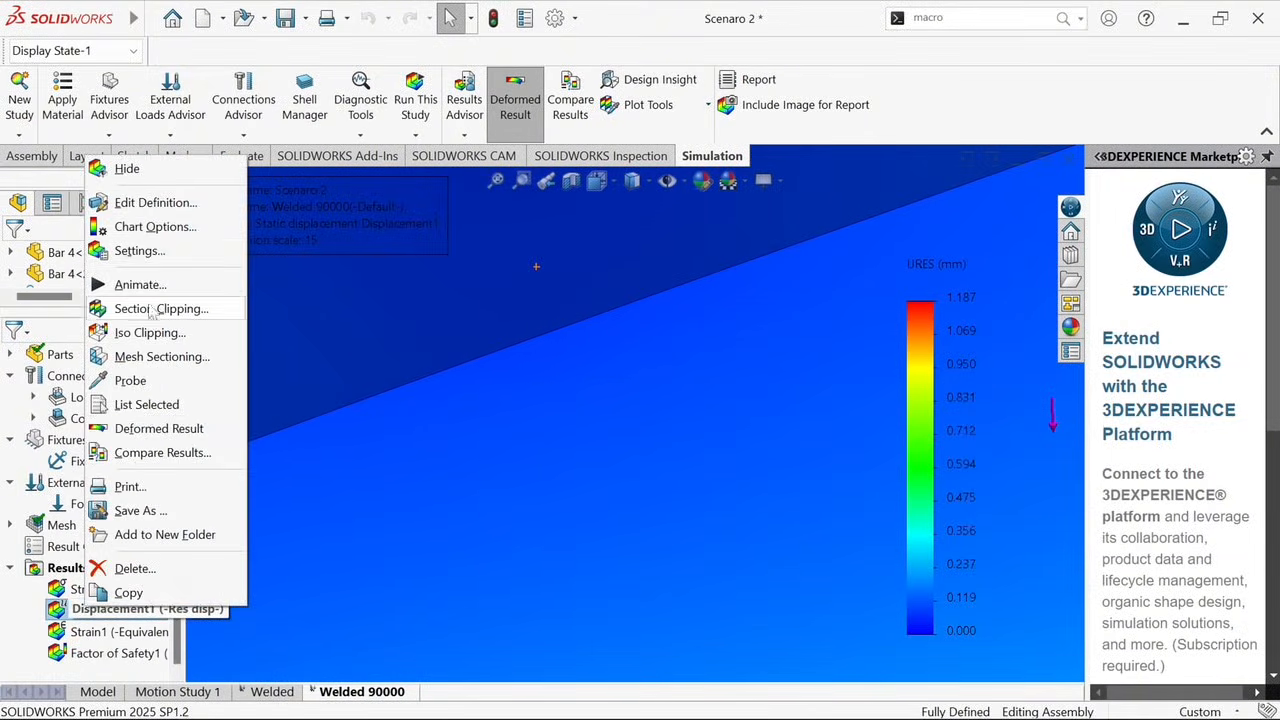
click(138, 205)
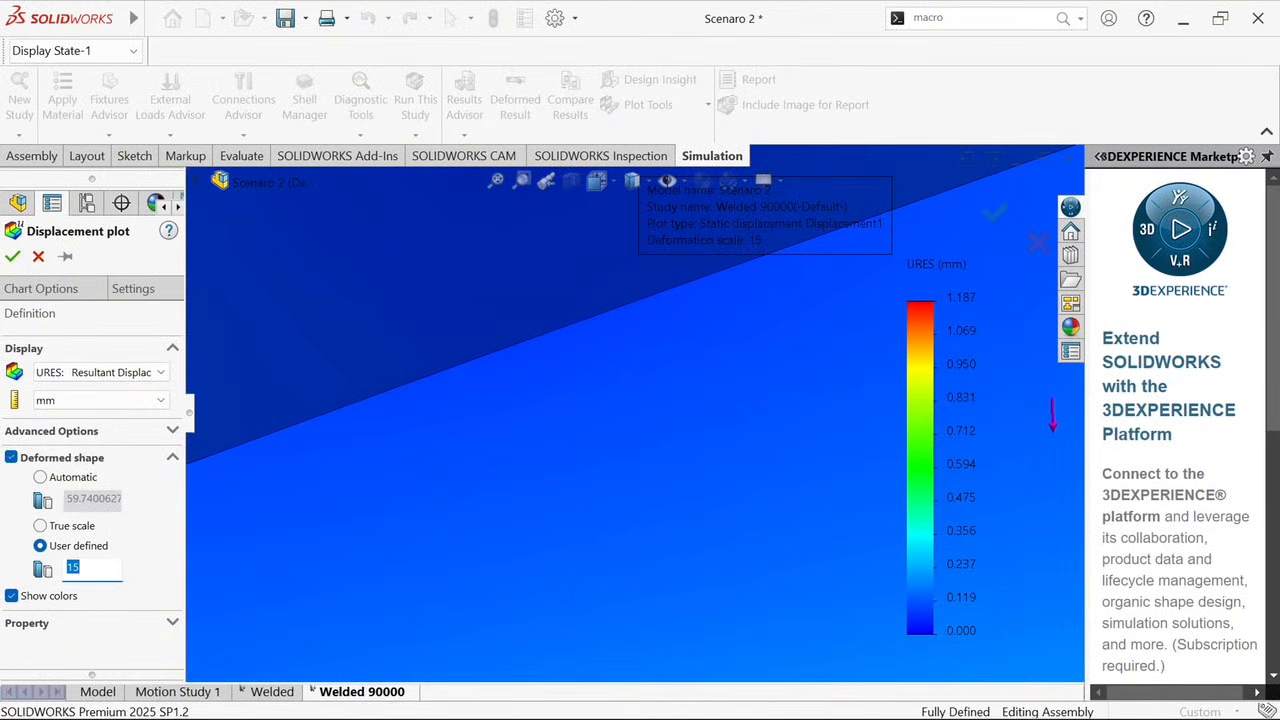
text(50)
click(12, 256)
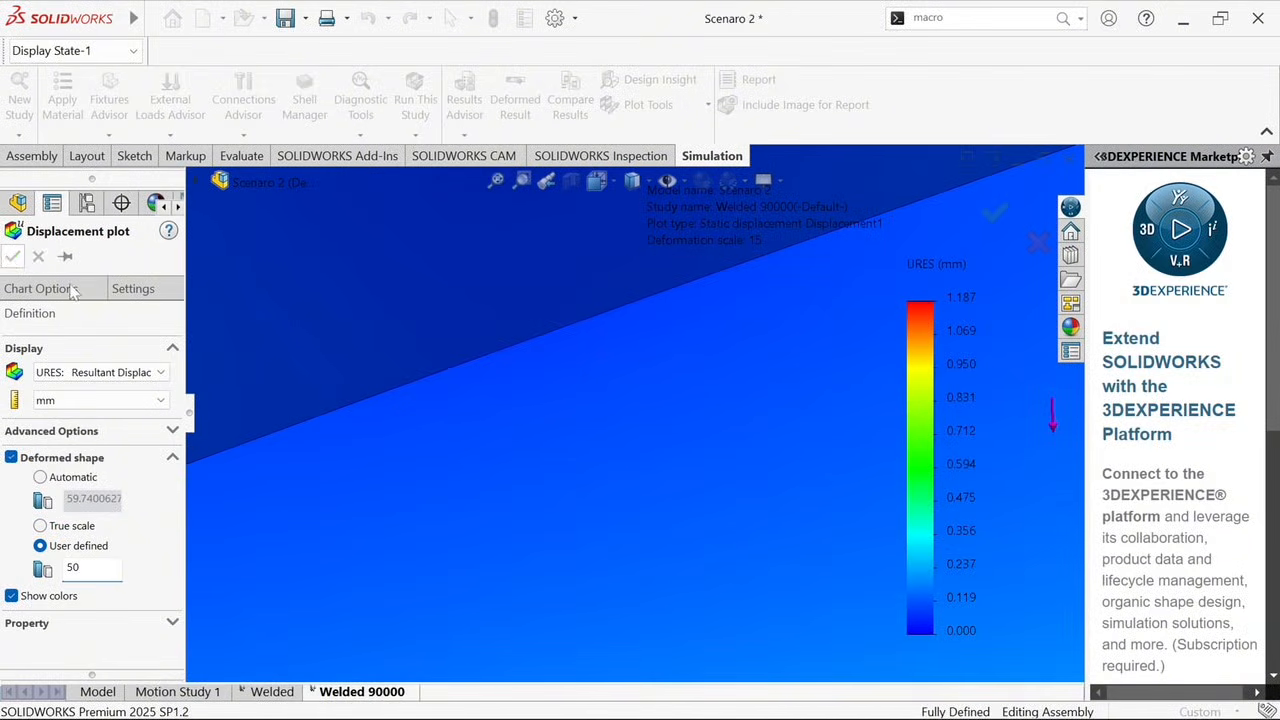
scroll(557, 396, up, 10)
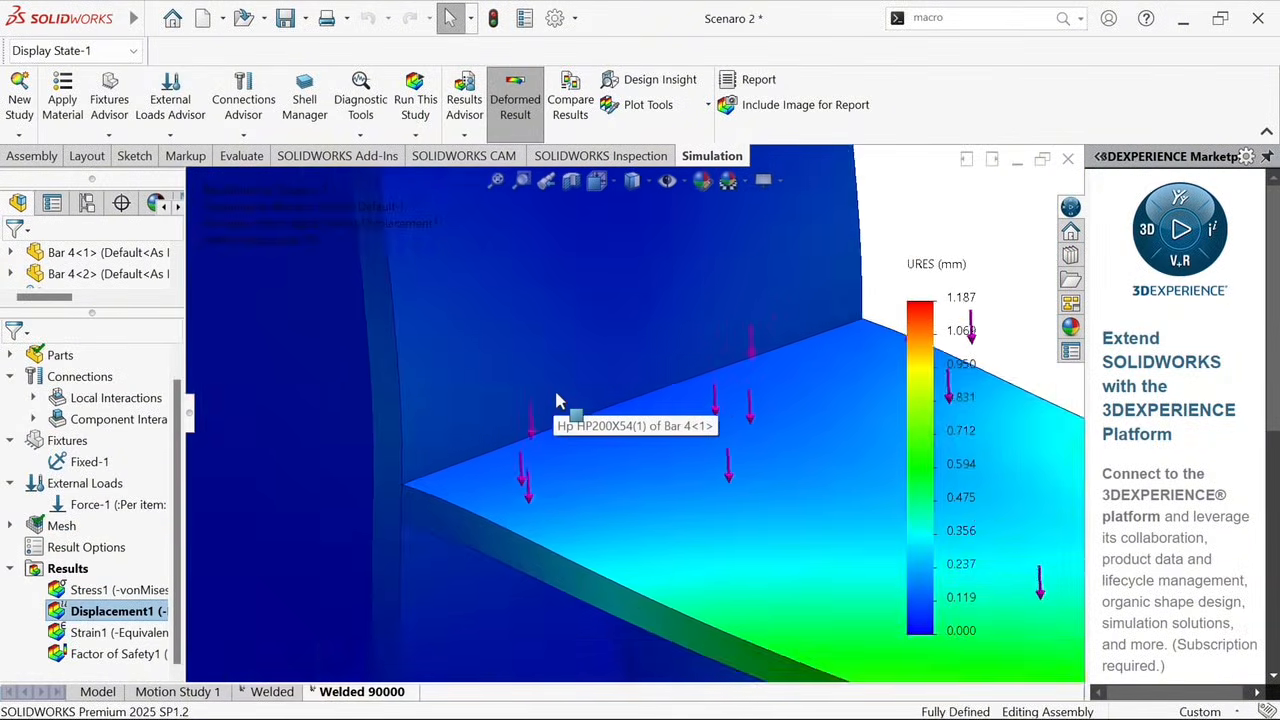
scroll(557, 396, up, 5)
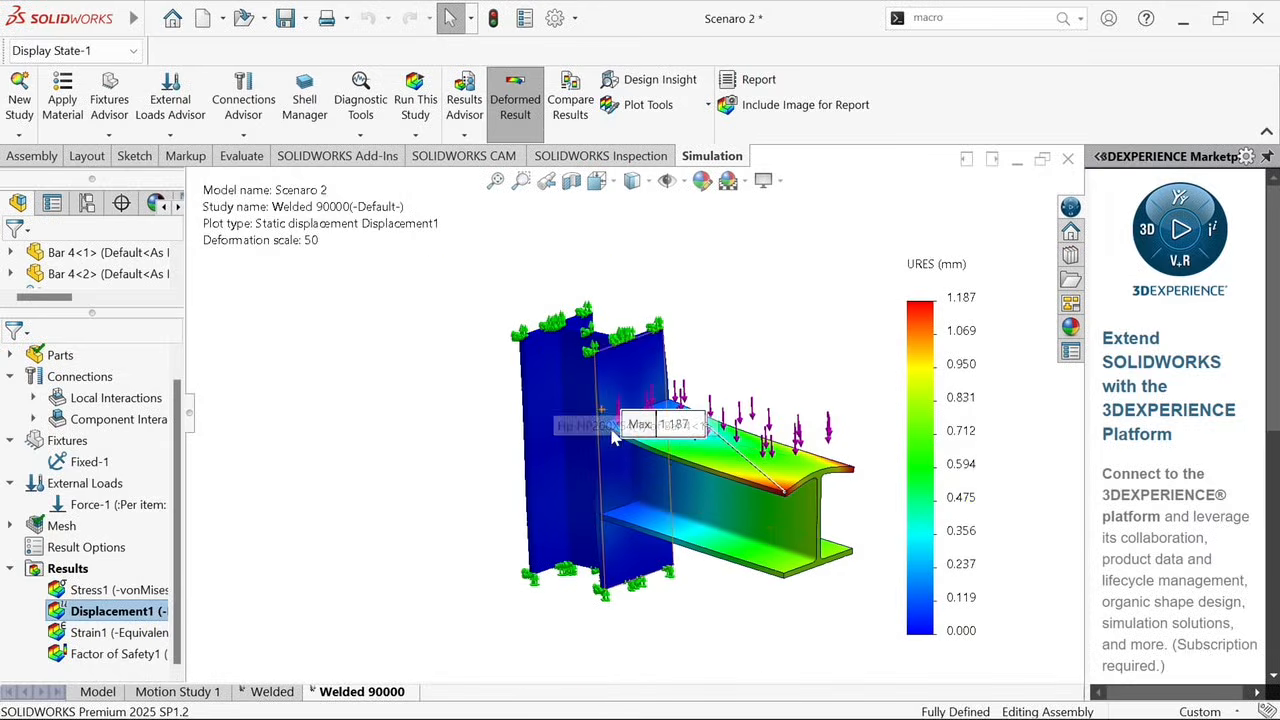
Animate the Welded 90000 displacement plot, watch the beam deflect from the side, and close the animation
mouse_move(694, 411)
middle_down()
mouse_move(728, 442)
mouse_move(678, 405)
mouse_move(703, 416)
middle_up()
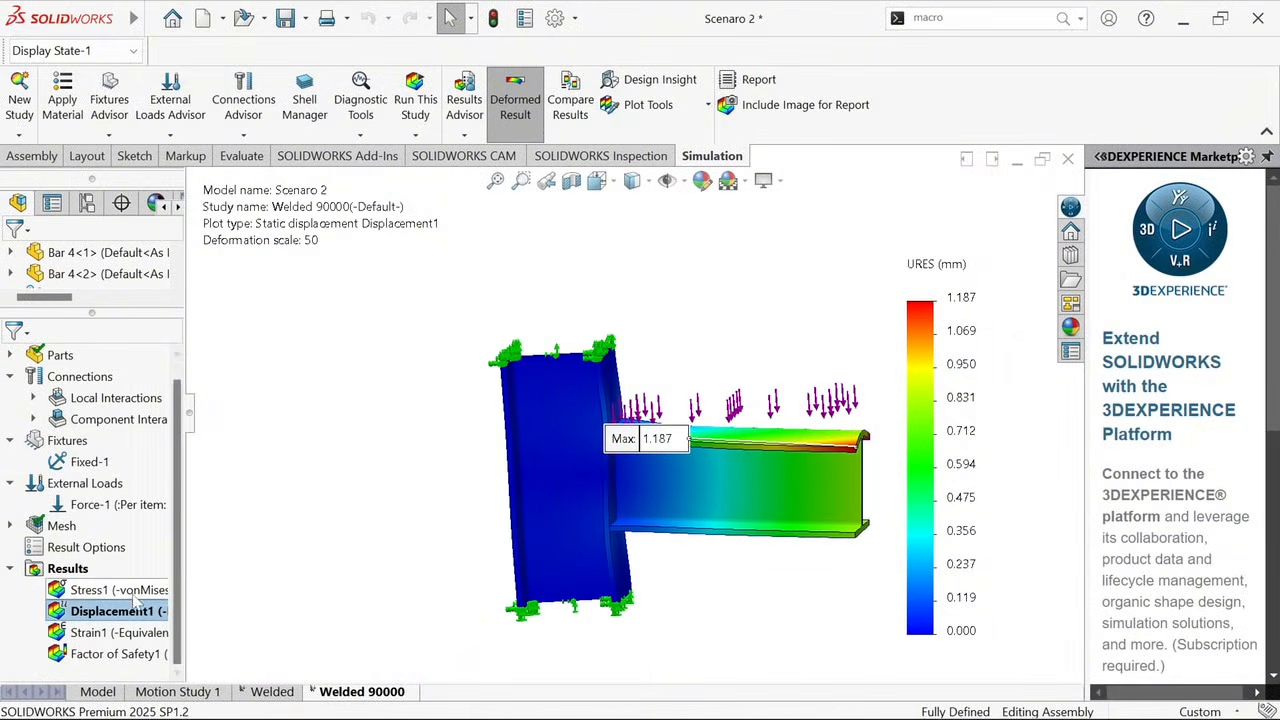
right_click(120, 610)
click(170, 286)
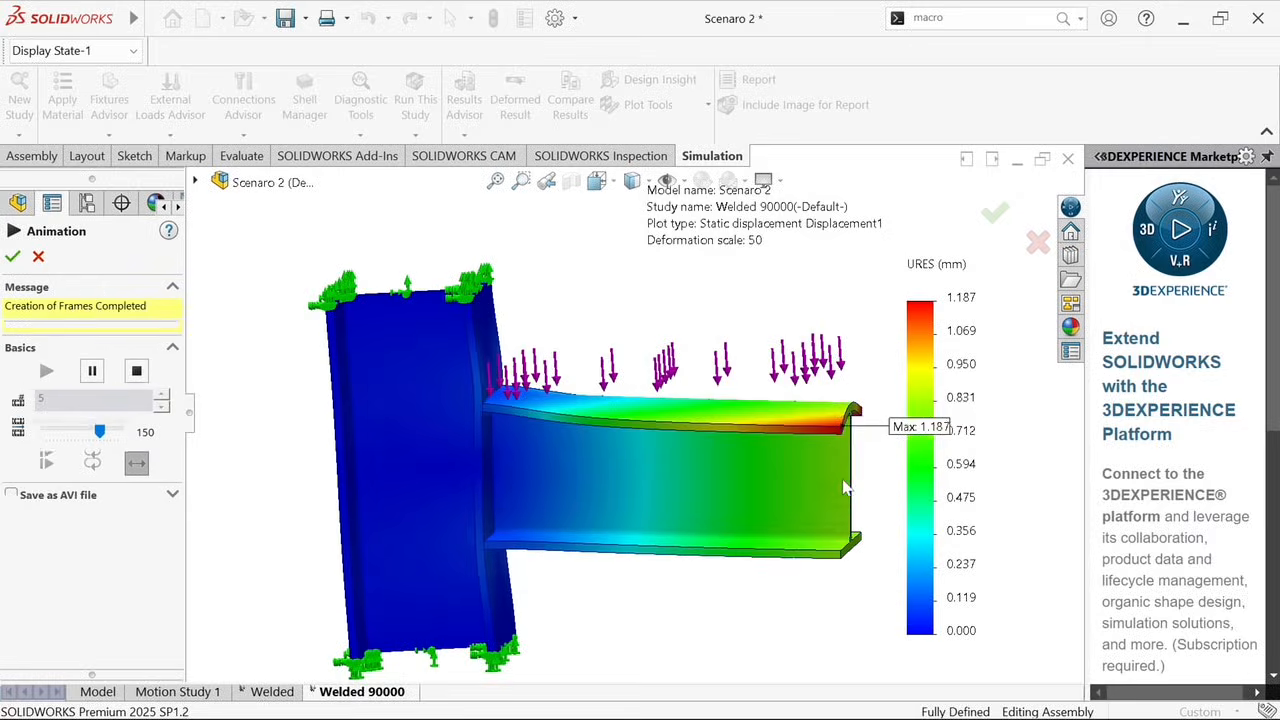
scroll(843, 488, down, 3)
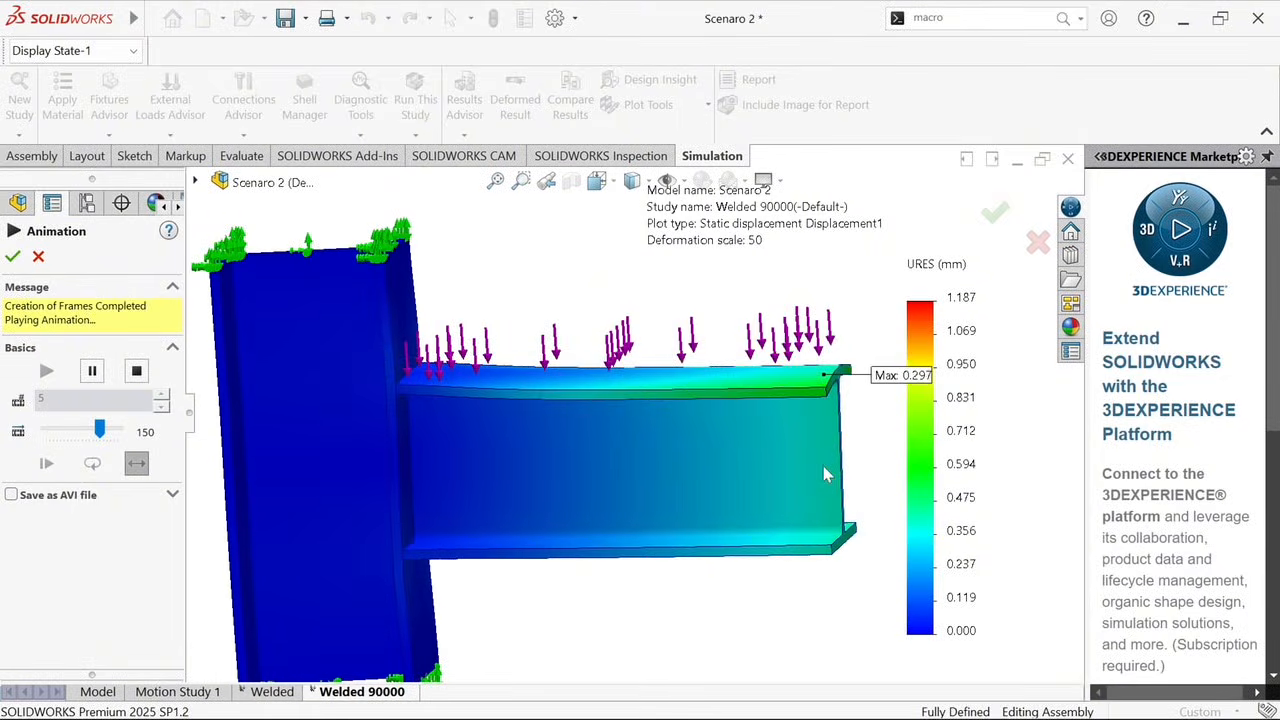
click(12, 256)
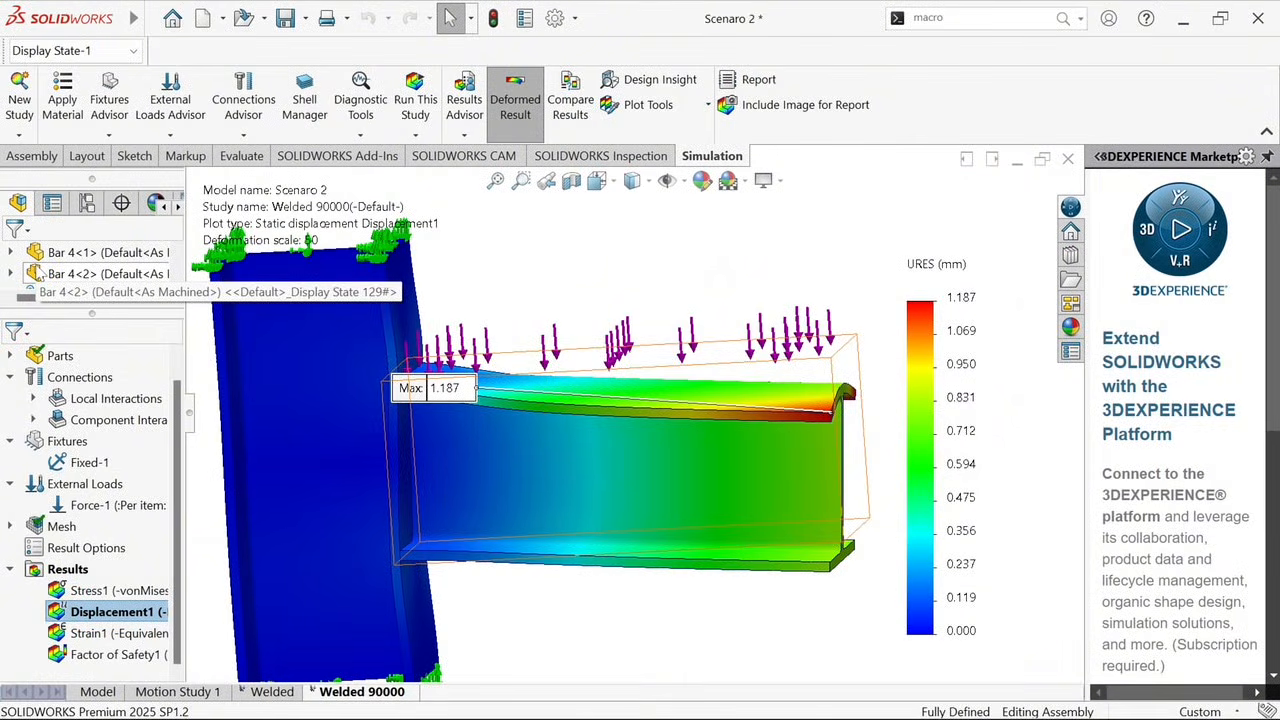
Display the Welded 90000 factor of safety plot and move its plot information text above the beam
double_click(56, 656)
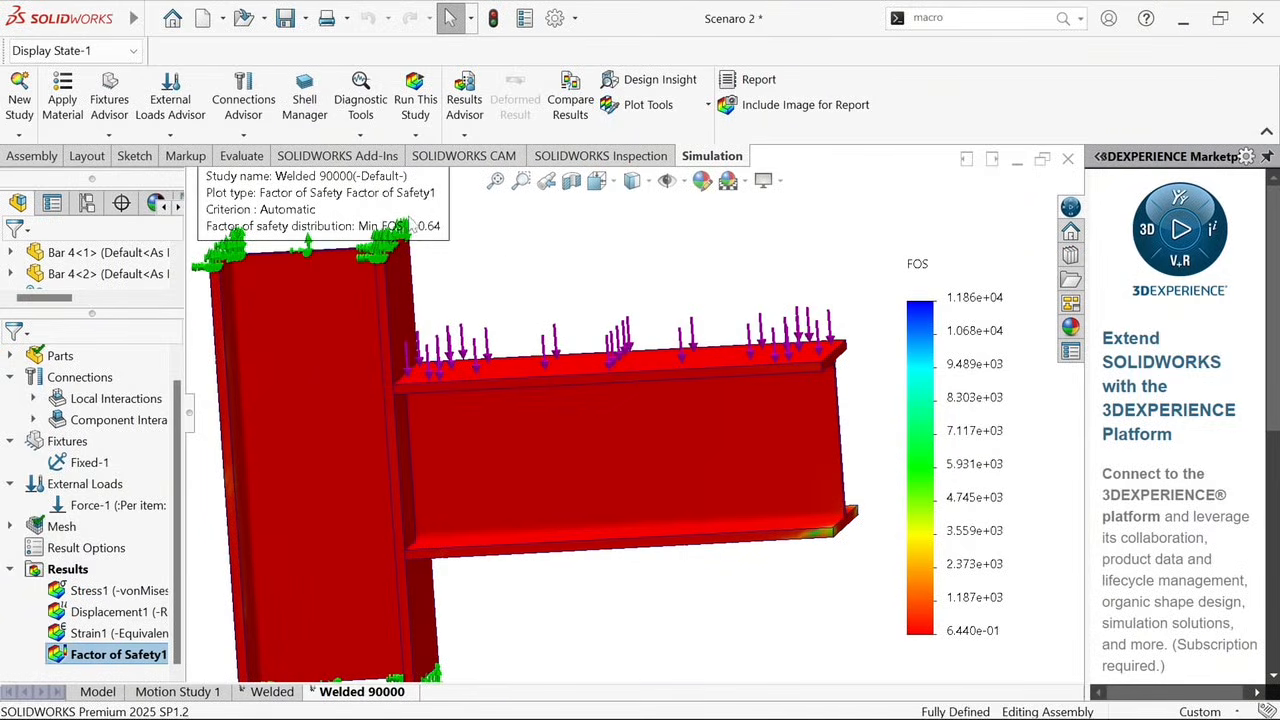
drag(410, 224, 586, 289)
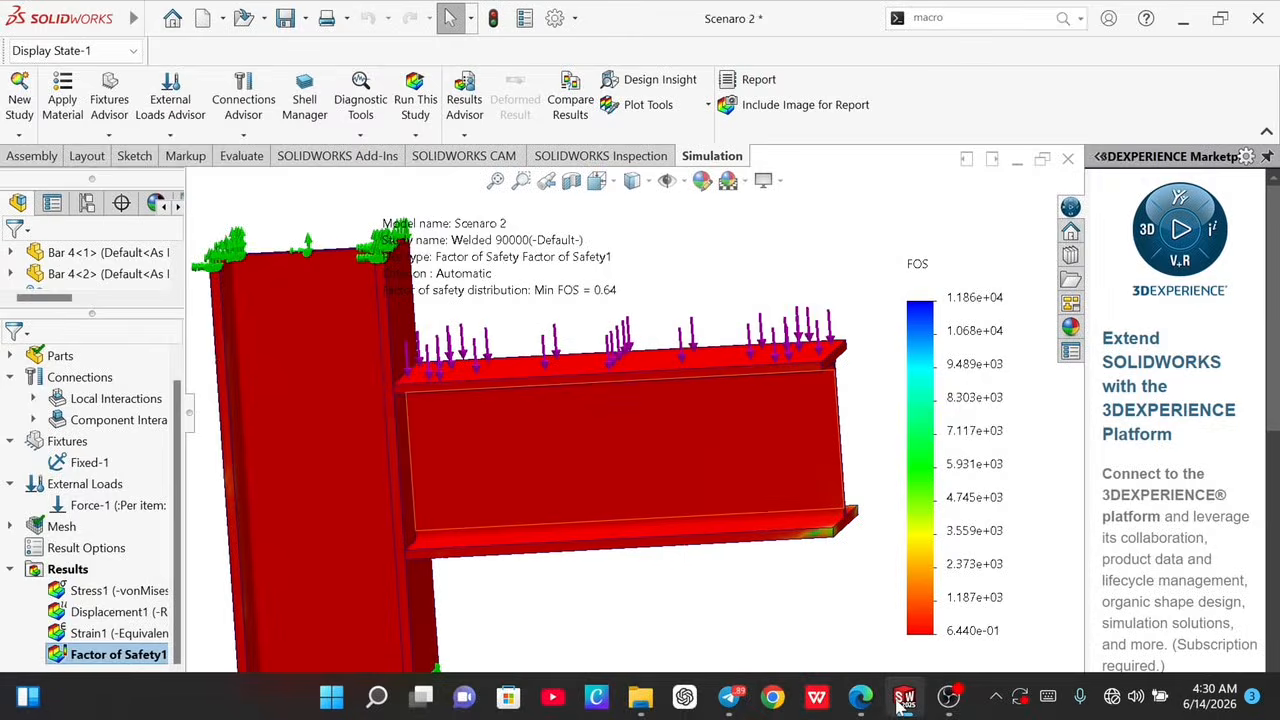
Switch to the Scenaro 1 assembly and open its Bolted 90000 study
mouse_move(904, 697)
mouse_move(863, 625)
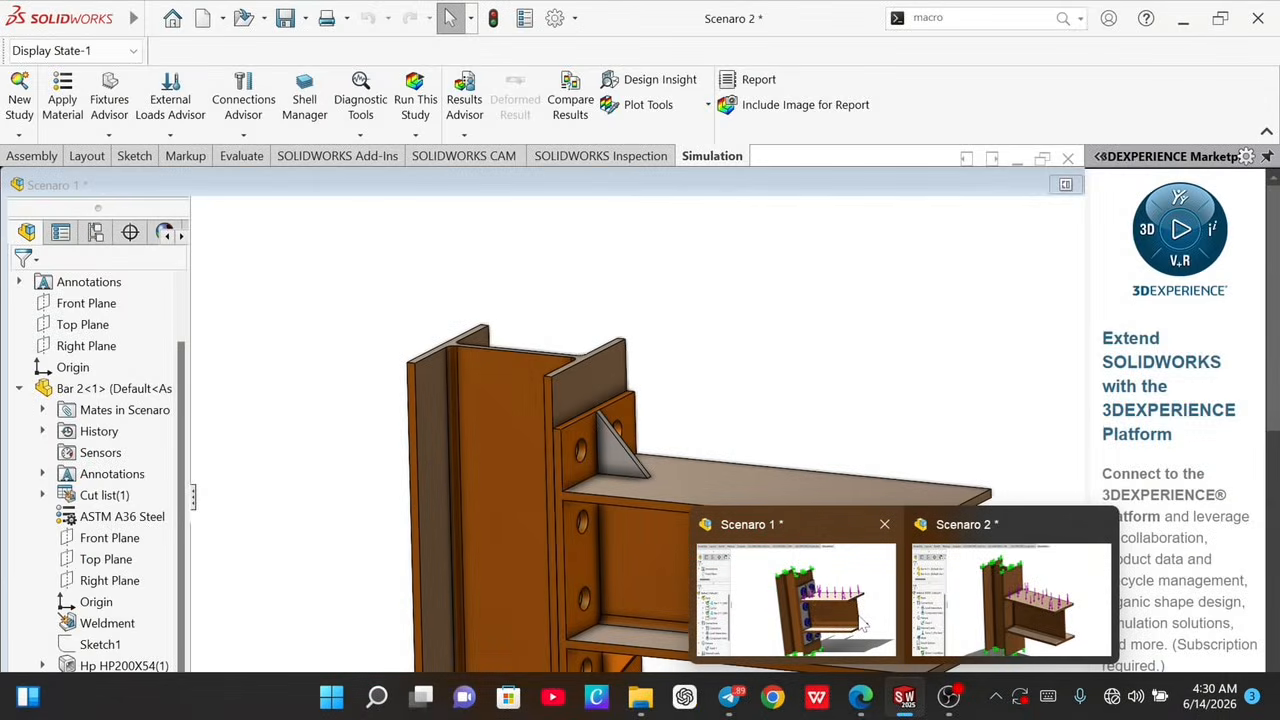
click(863, 625)
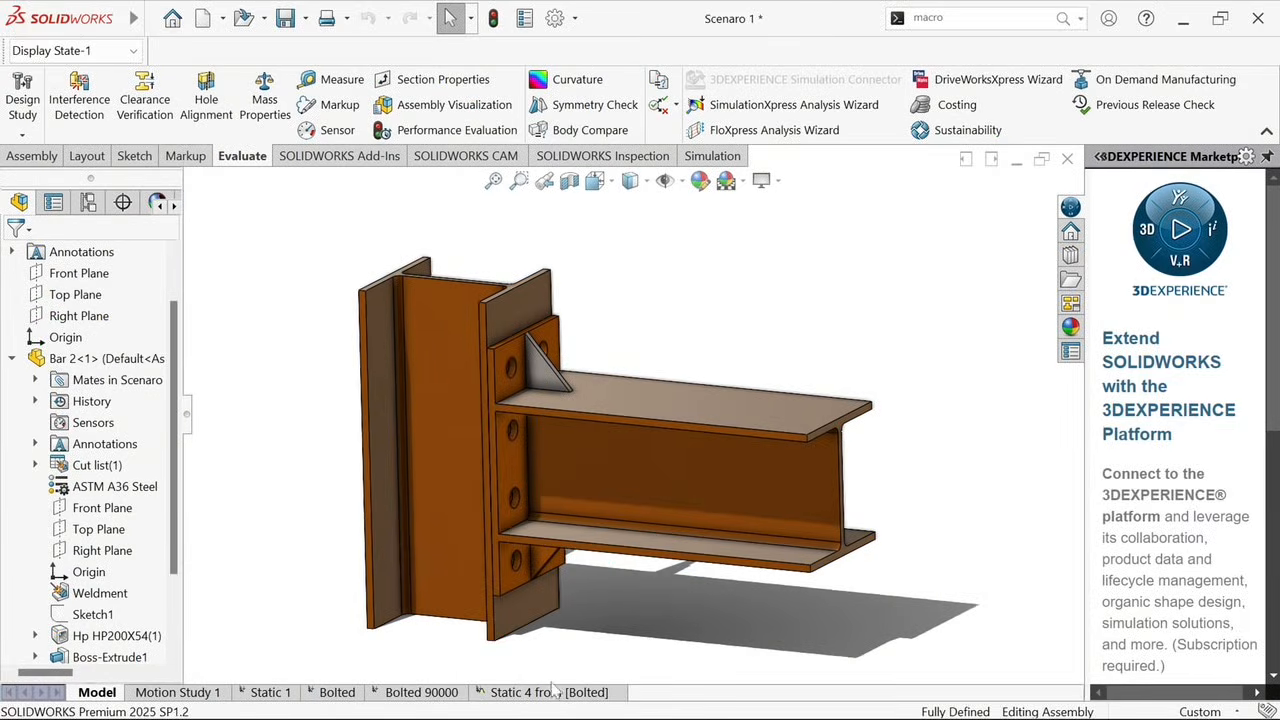
click(457, 691)
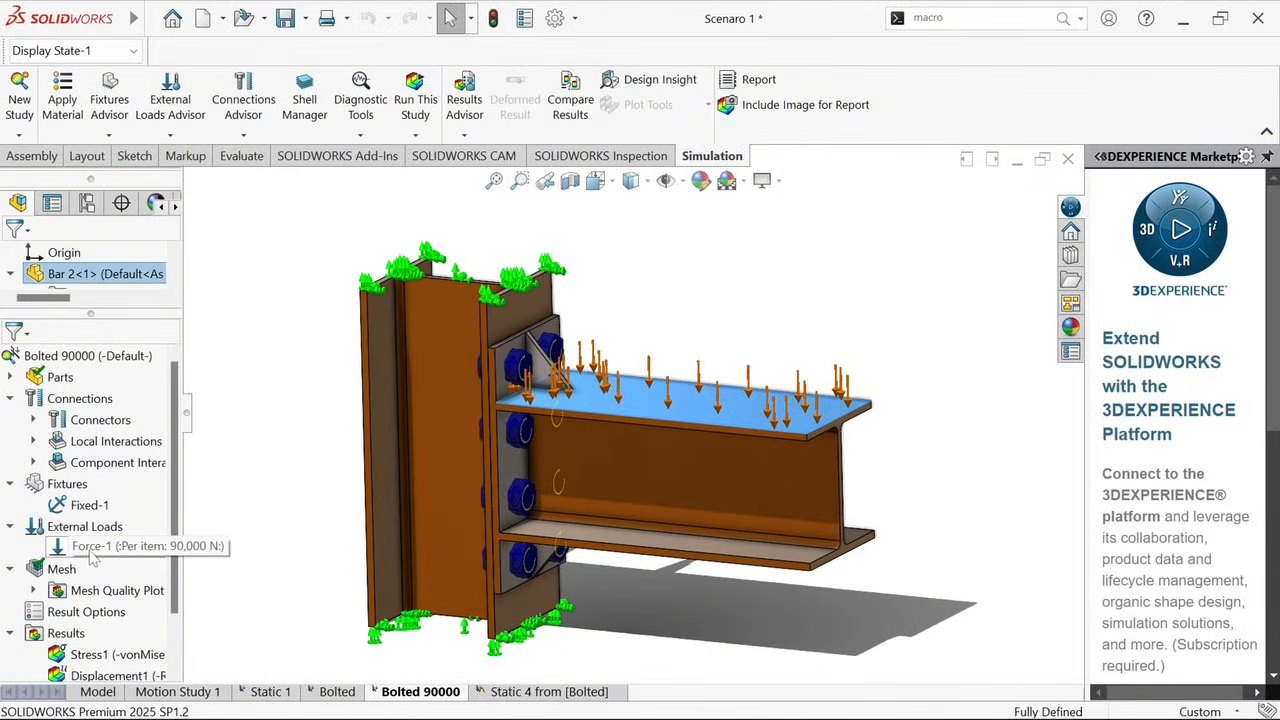
Display the Bolted 90000 study's von Mises stress plot and its resultant displacement plot
double_click(103, 652)
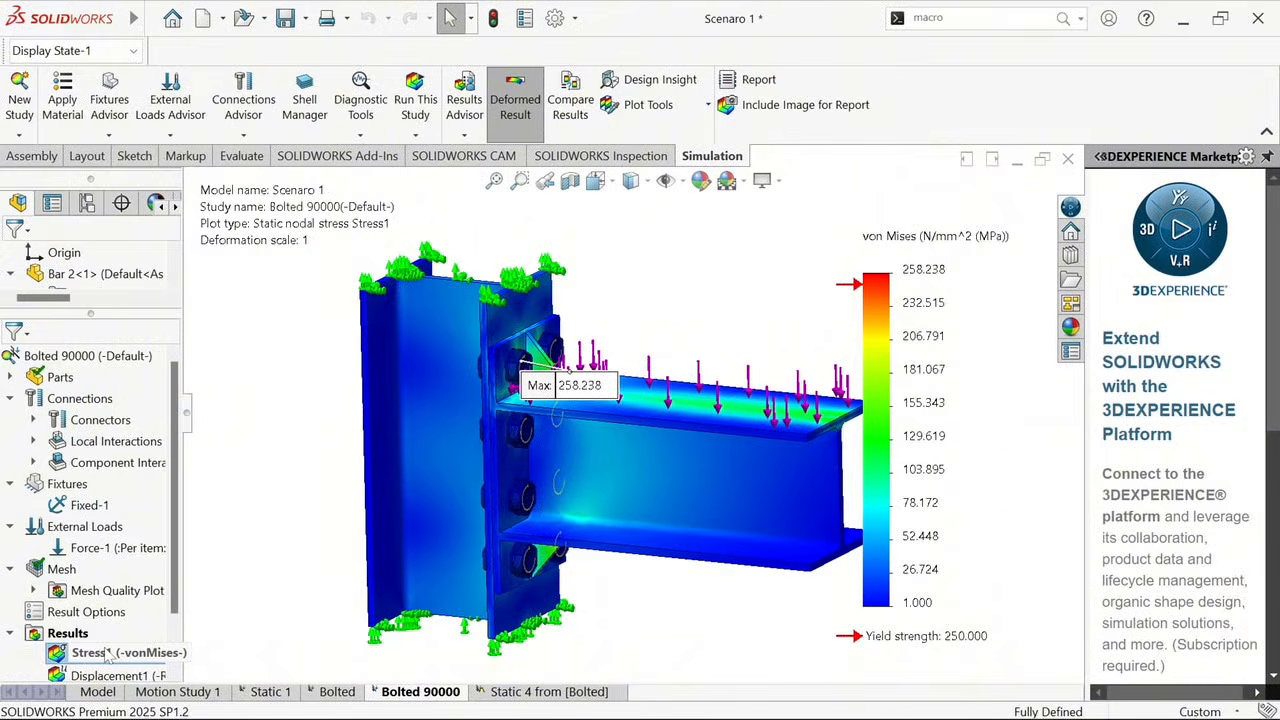
scroll(86, 664, down, 1)
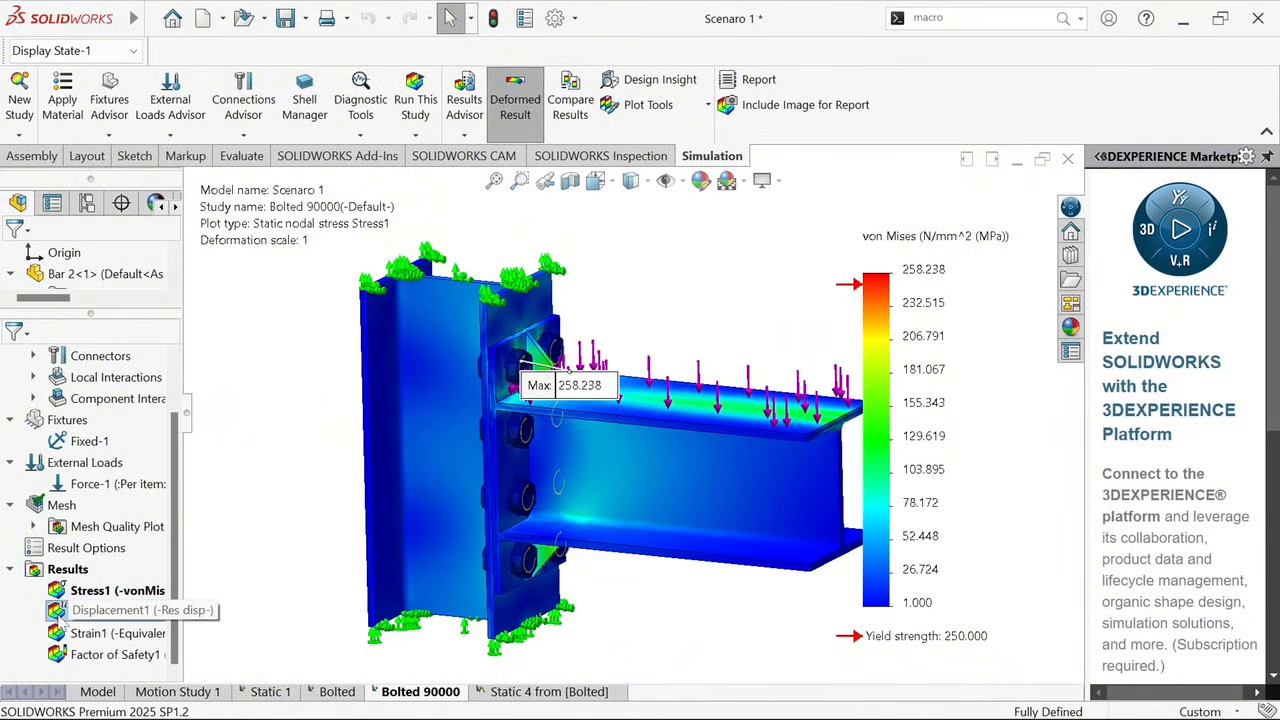
double_click(100, 610)
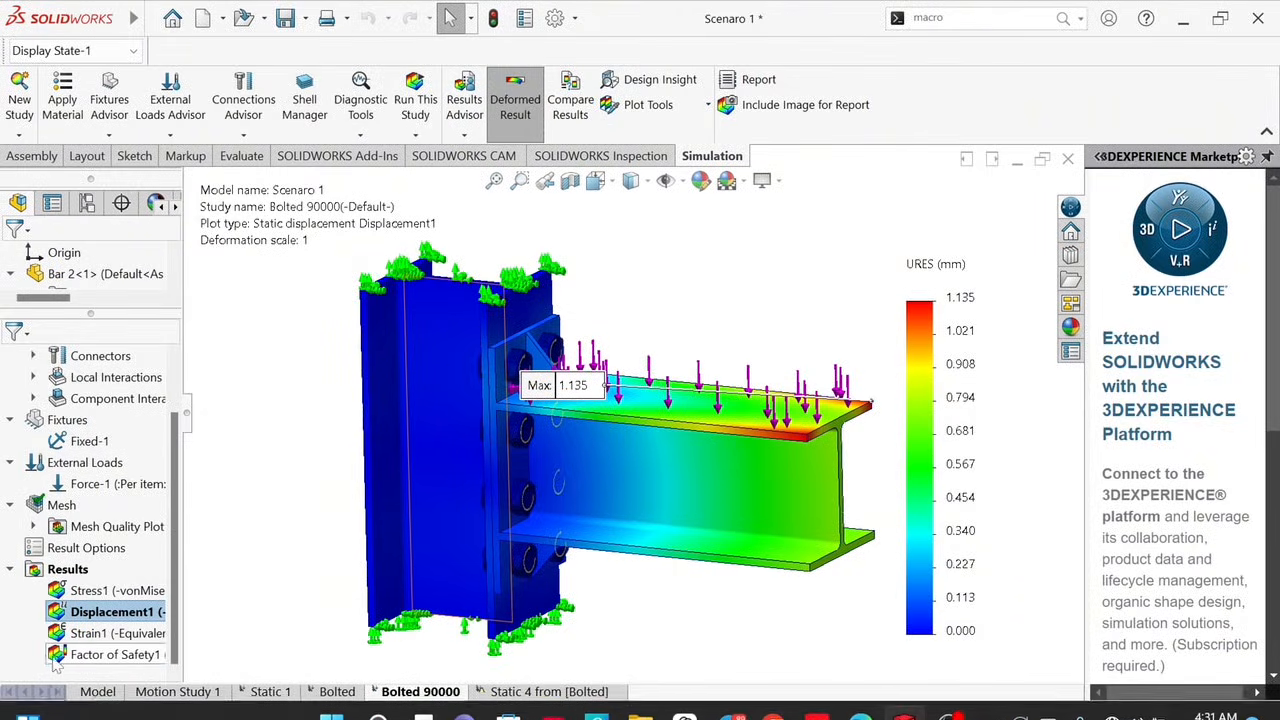
Display the Bolted 90000 study's factor of safety plot for comparison with the welded connection
click(115, 654)
double_click(56, 655)
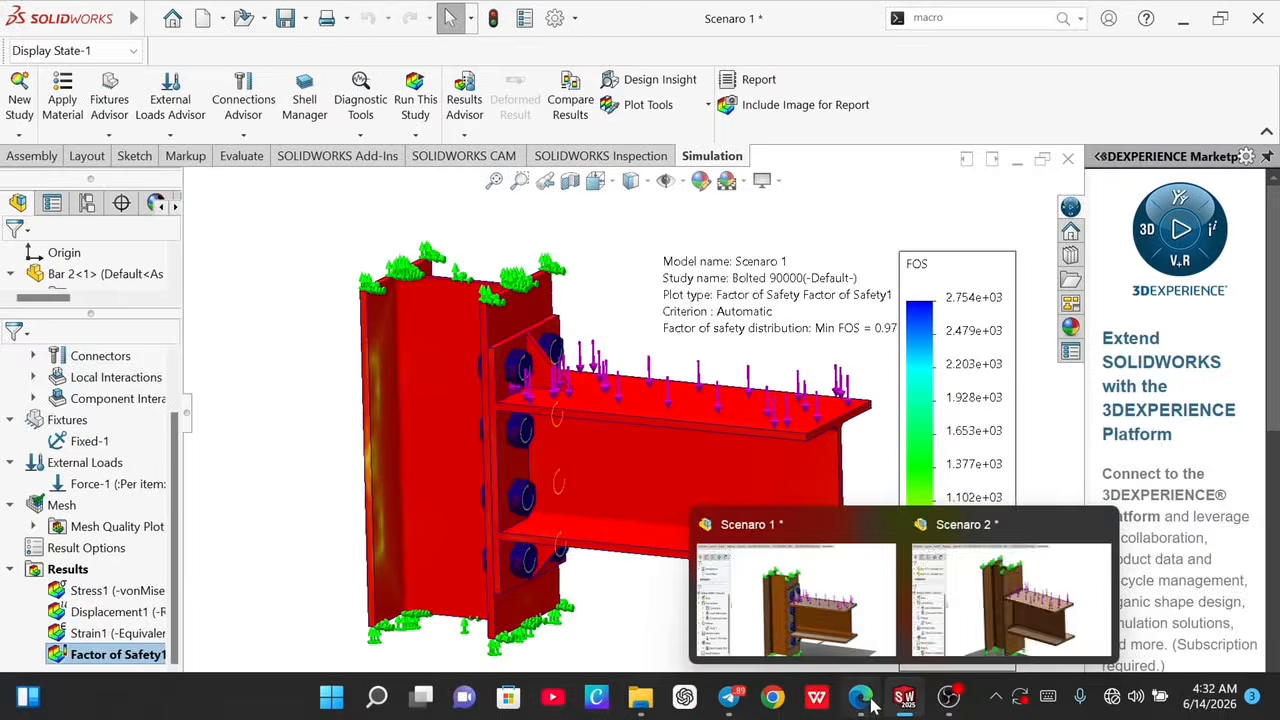
Switch to Breaking Point 2.pdf in Microsoft Edge and go to the bolted connection's 90,000 N results page
click(862, 698)
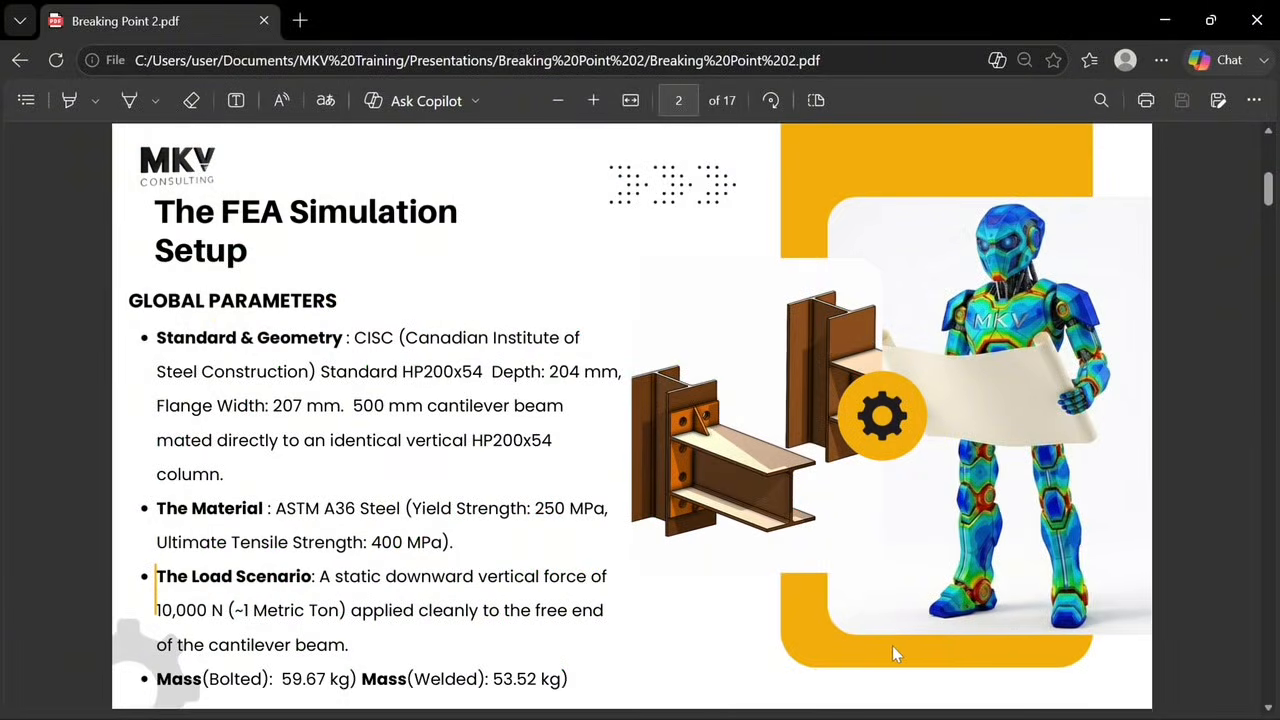
scroll(930, 590, down, 5)
scroll(930, 590, down, 10)
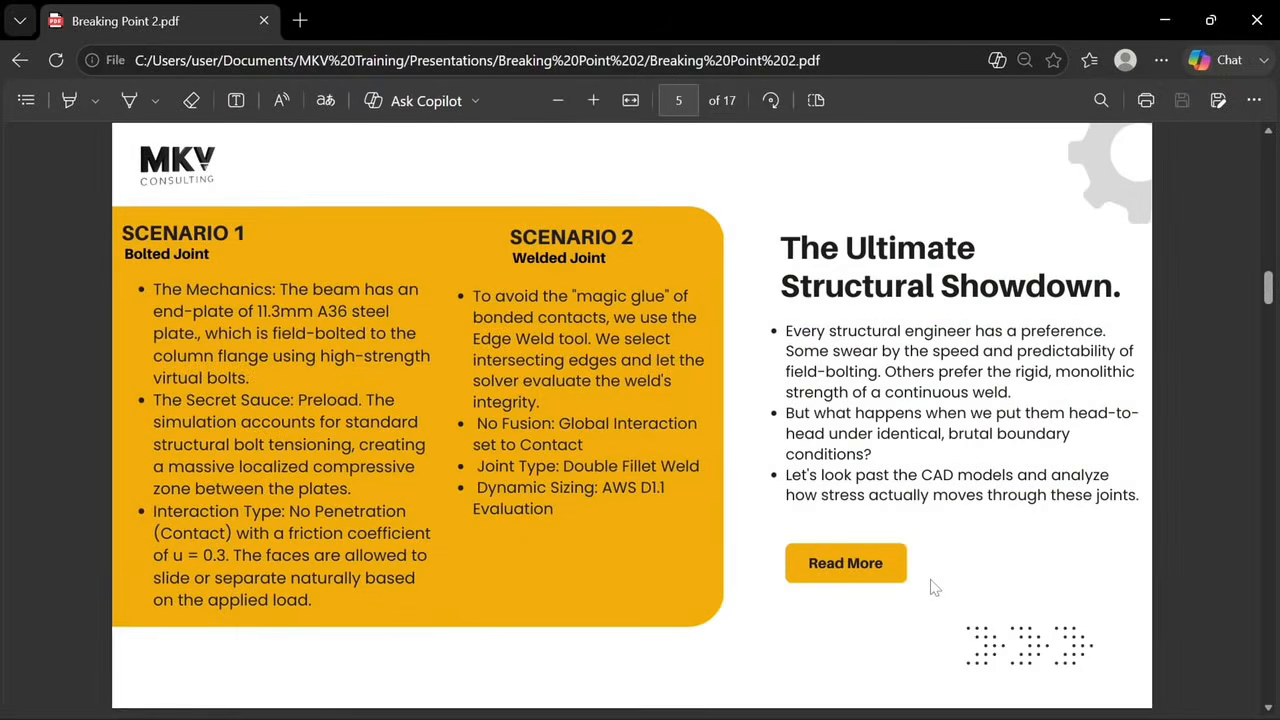
scroll(932, 588, down, 15)
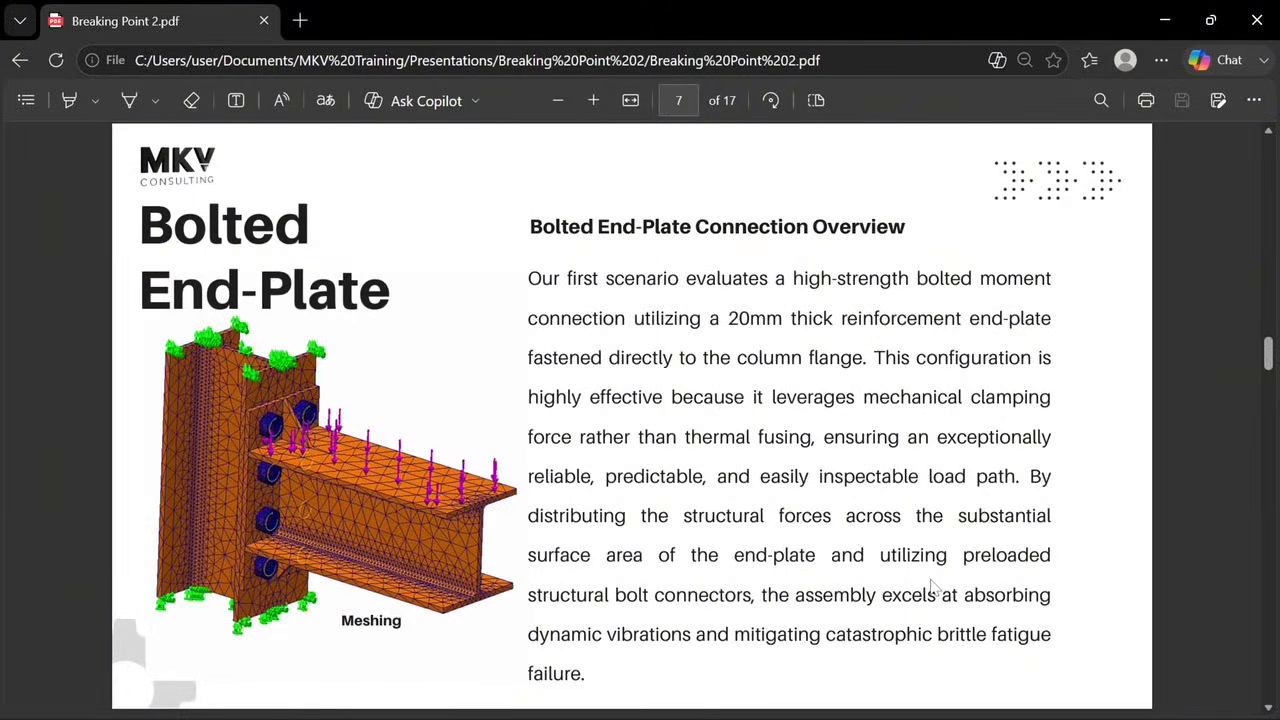
scroll(932, 588, down, 20)
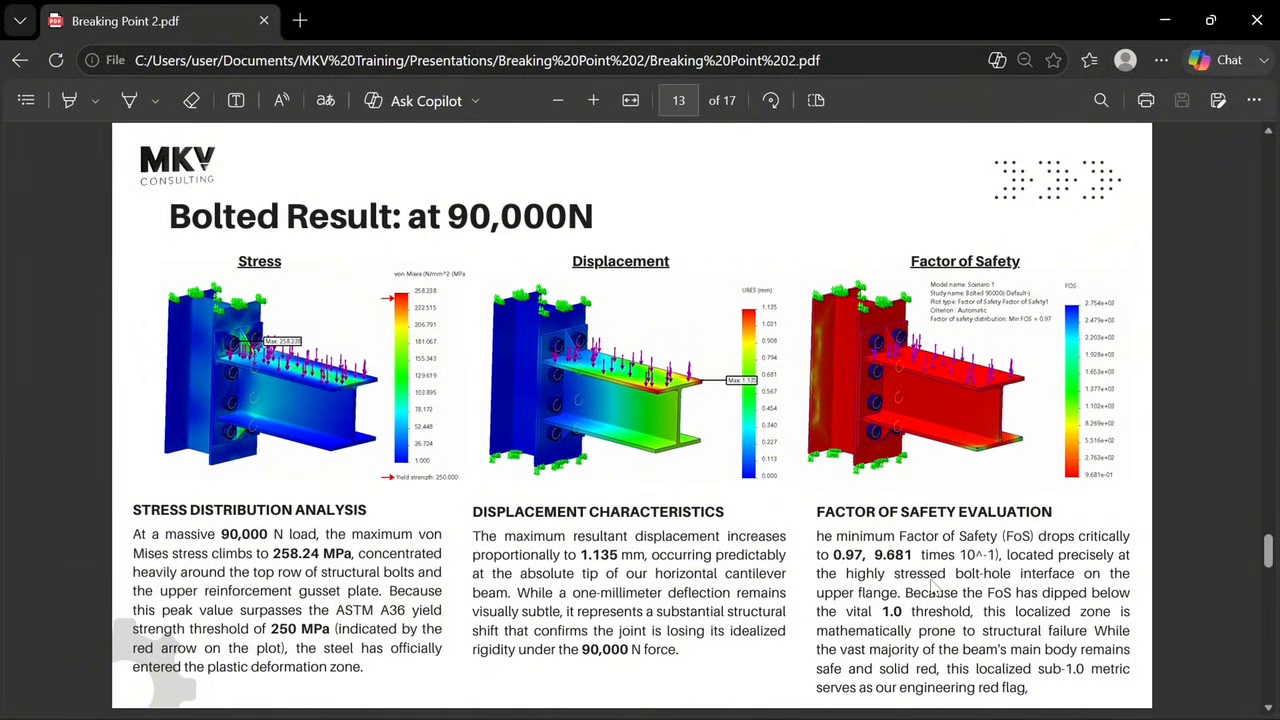
Review the Scenario 4 welded connection pages with the 90,000 N results and continue to the Engineering Conclusions page
scroll(932, 588, down, 5)
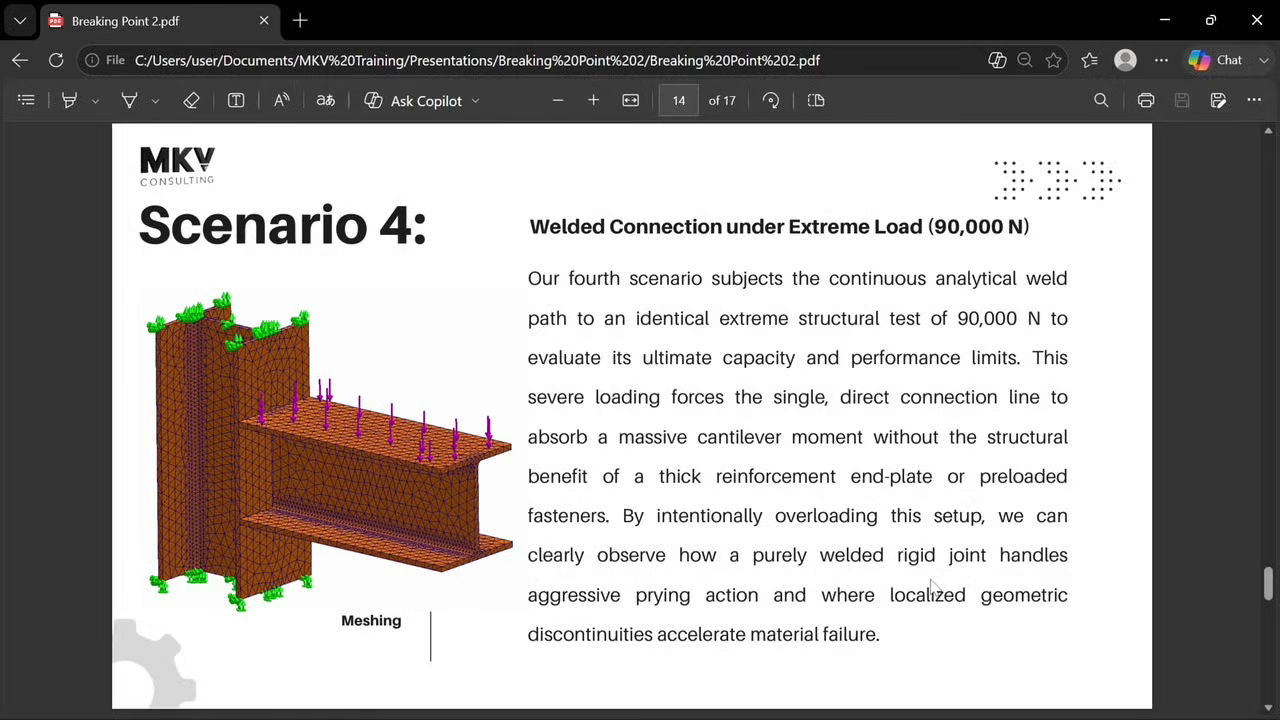
scroll(932, 588, down, 5)
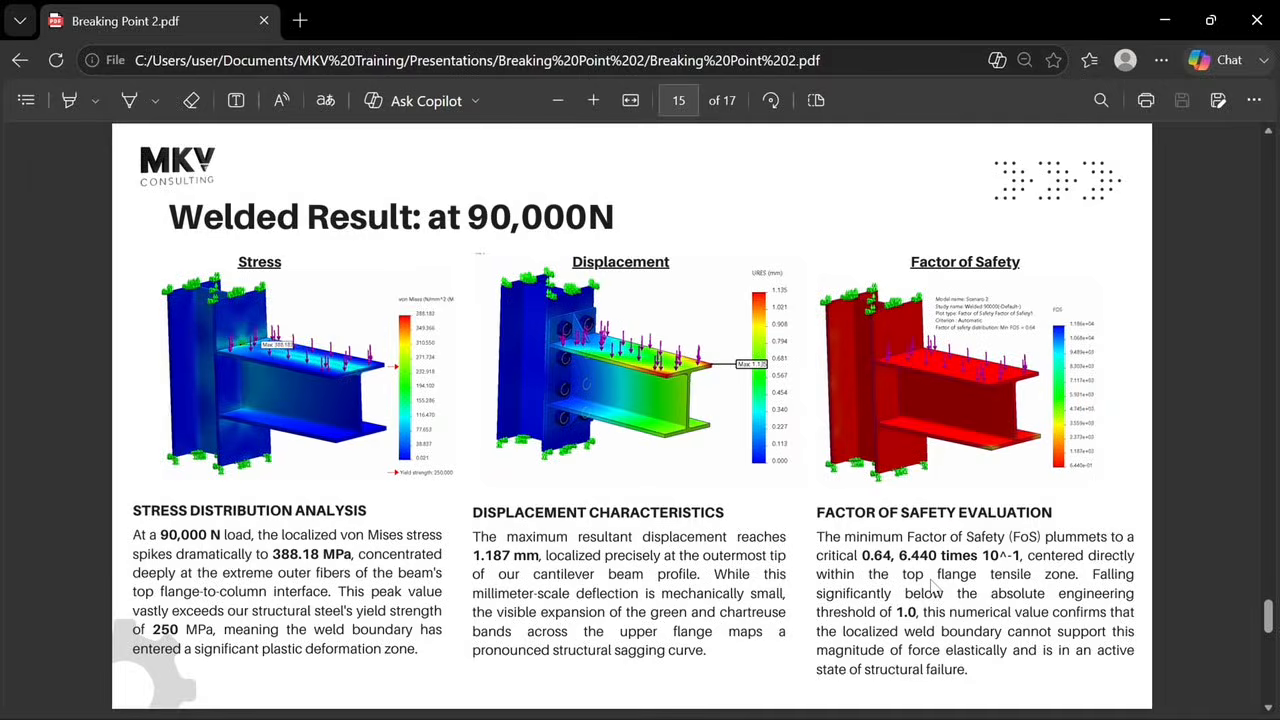
scroll(931, 585, down, 3)
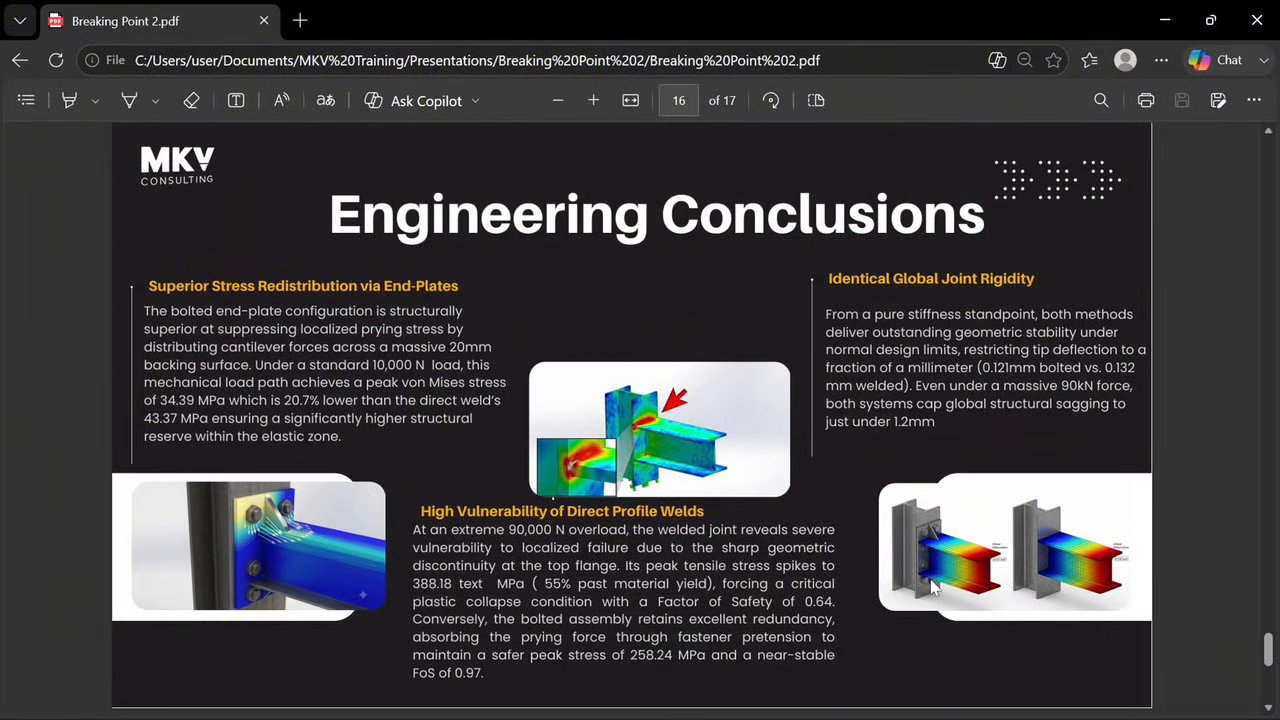